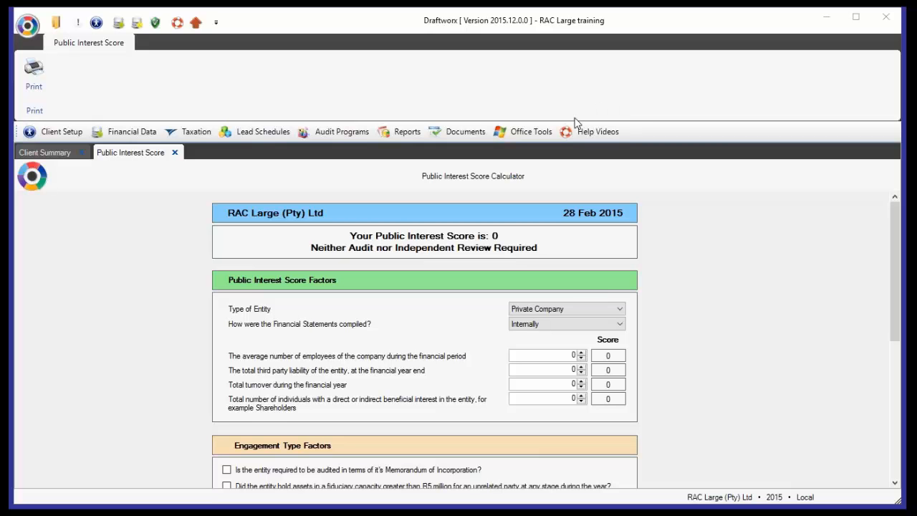
- Open the audit program working paper 10.00 Engagement acceptance and continuance from the 10 Engagement and team setup section
click(340, 134)
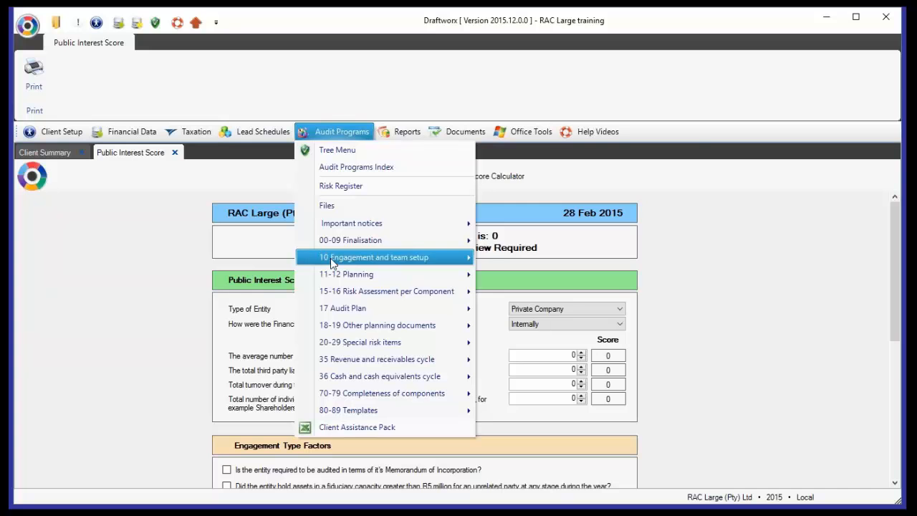
mouse_move(340, 263)
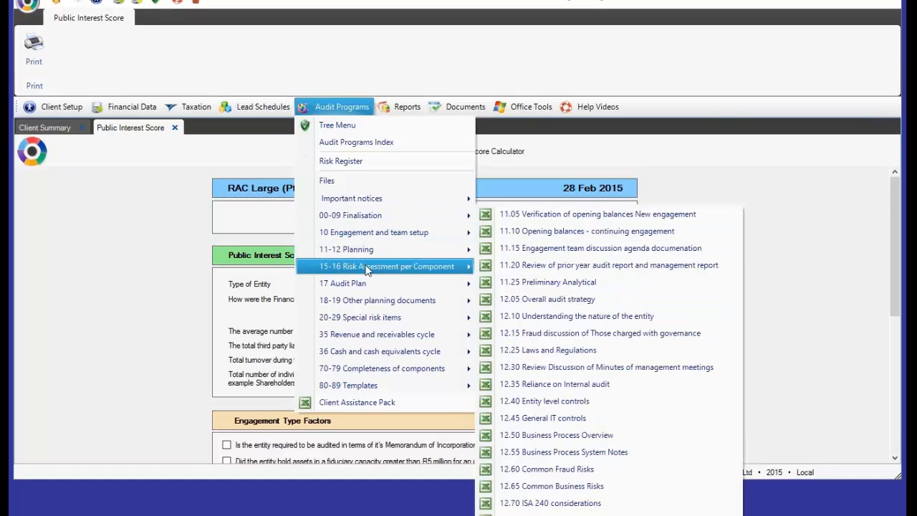
mouse_move(367, 294)
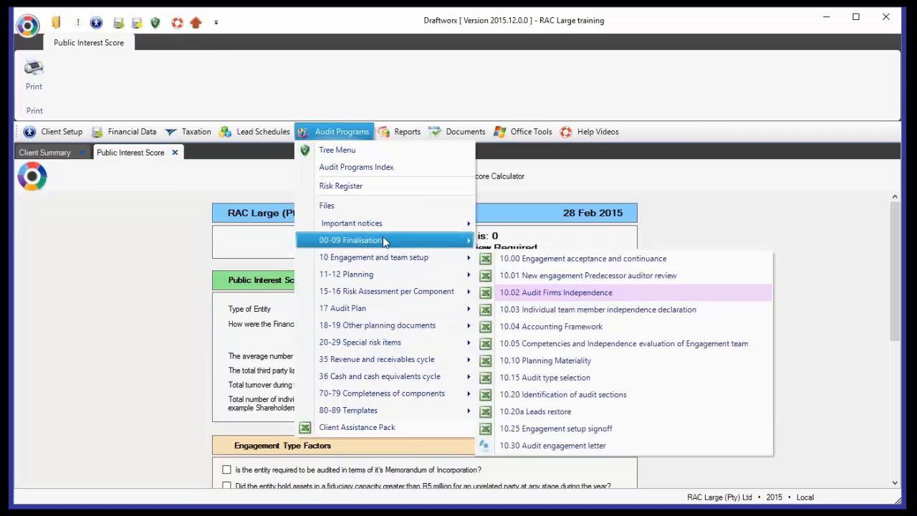
mouse_move(385, 242)
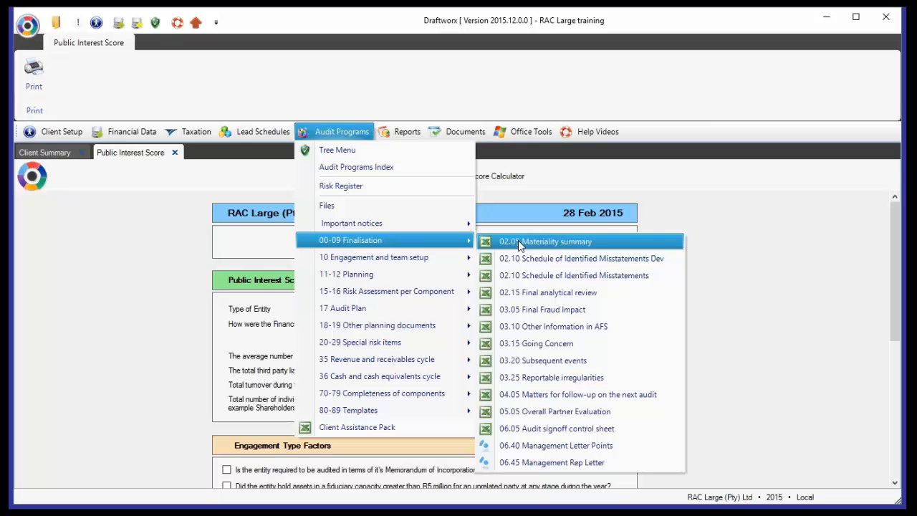
mouse_move(368, 263)
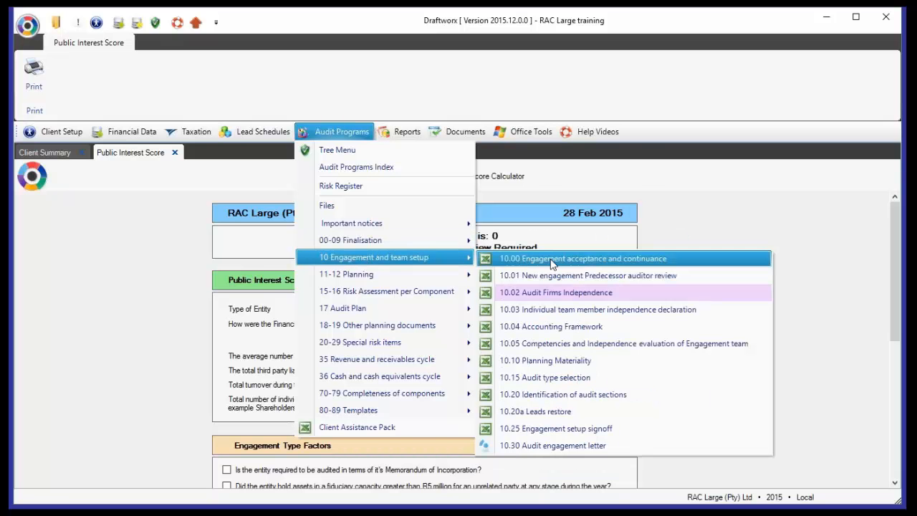
click(553, 264)
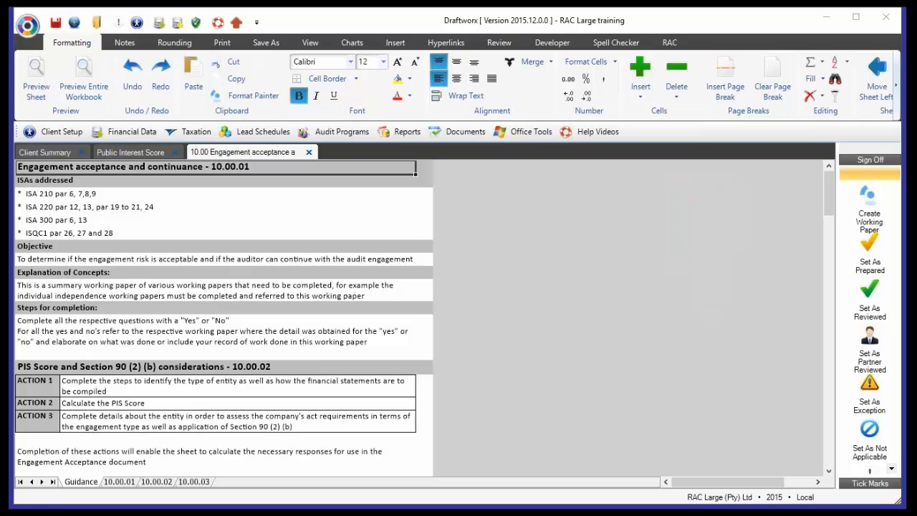
- Read the guidance on PIS Score and Section 90 (2) (b) considerations, including entity type and independent preparation
click(267, 381)
scroll(267, 382, down, 2)
scroll(268, 383, down, 4)
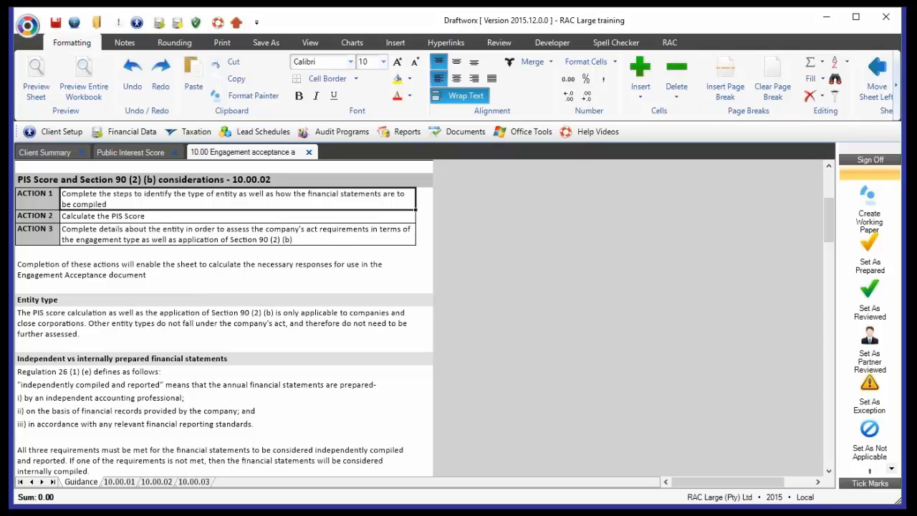
- Clear the response to the new or continuing engagement question on sheet 10.00.01
click(121, 483)
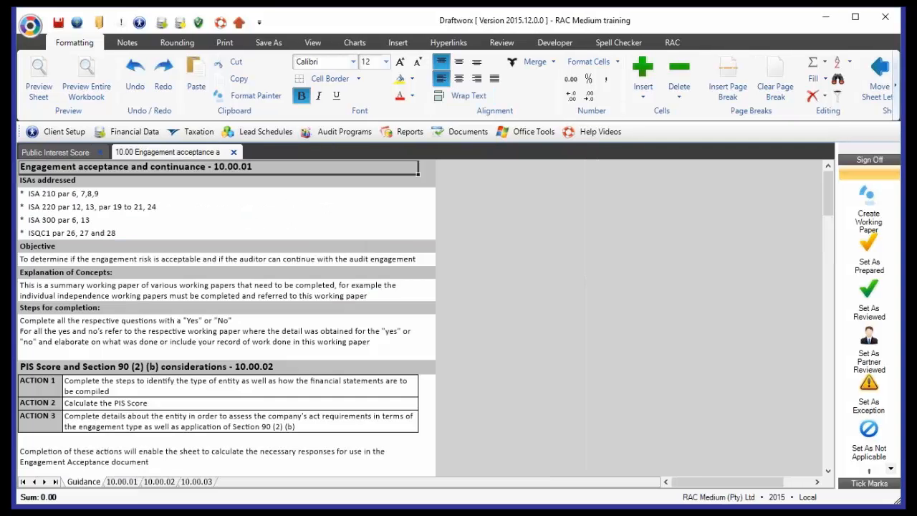
click(122, 482)
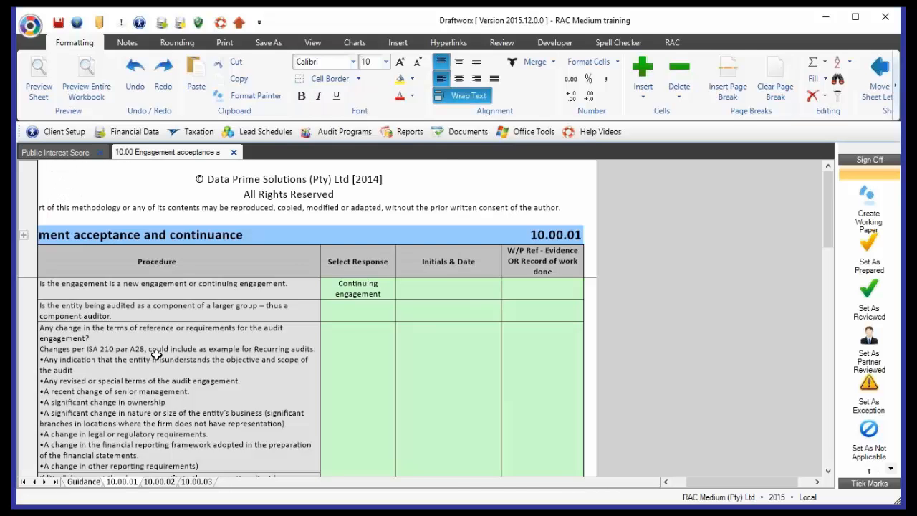
click(349, 290)
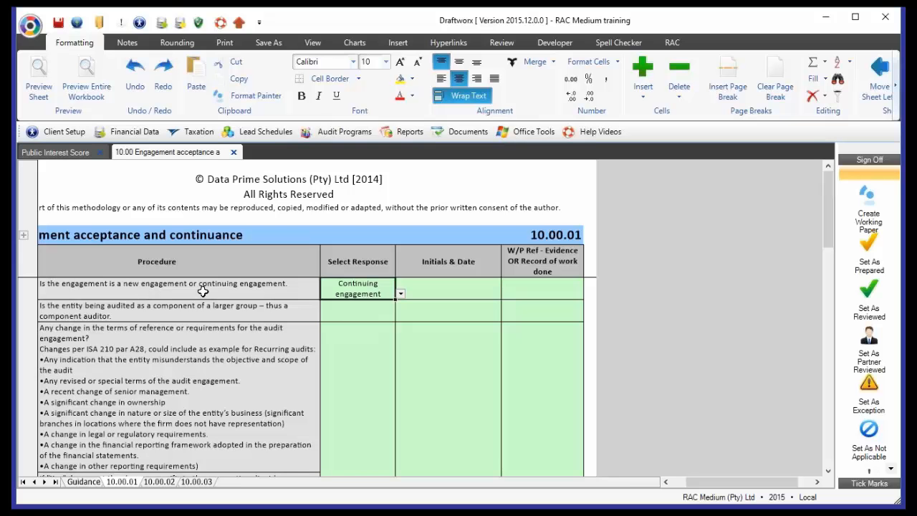
key(Delete)
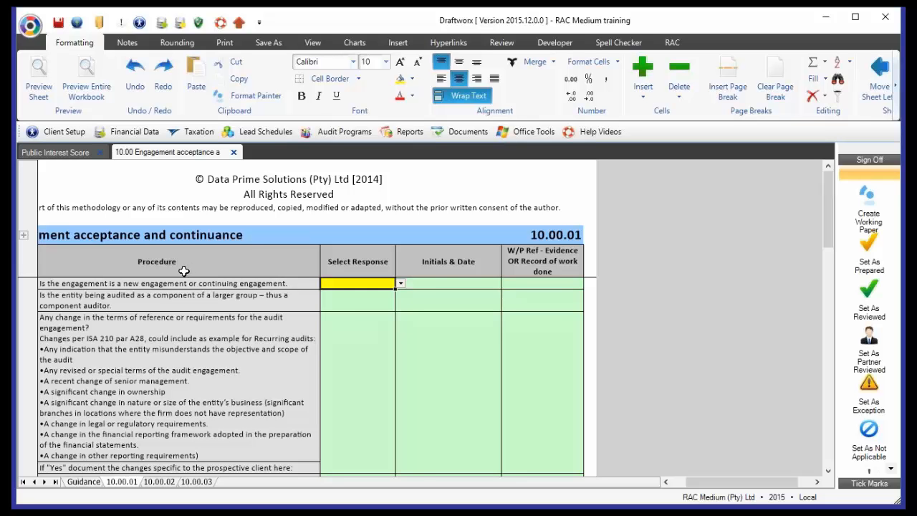
- Expand the client details under the Engagement acceptance and continuance heading and view the procedure table's column headings
click(681, 483)
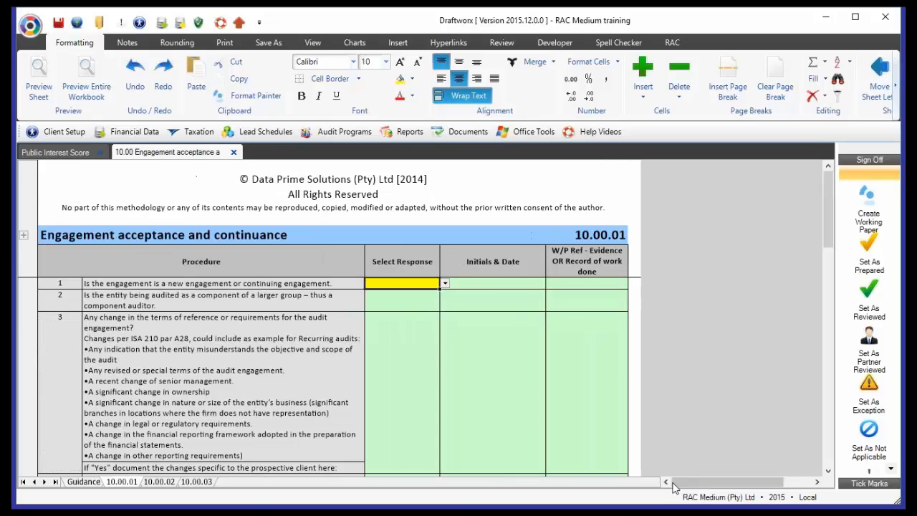
click(24, 237)
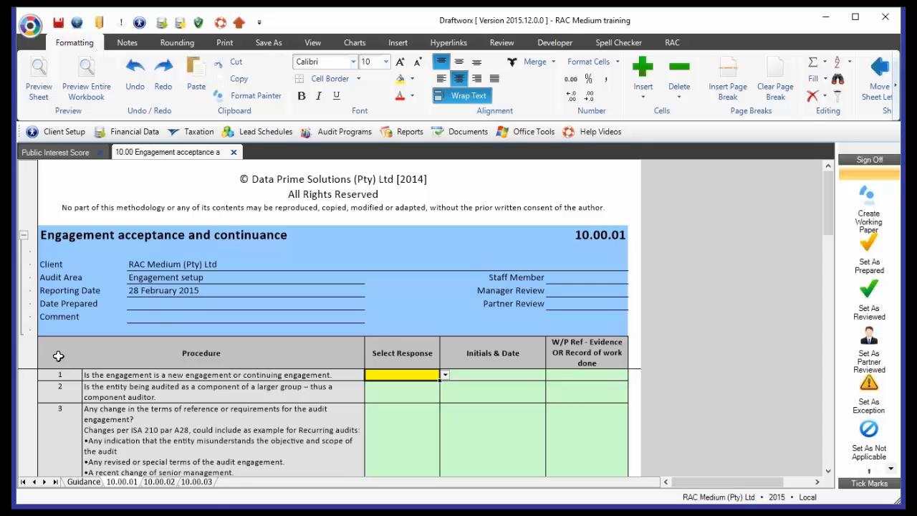
drag(60, 356, 594, 352)
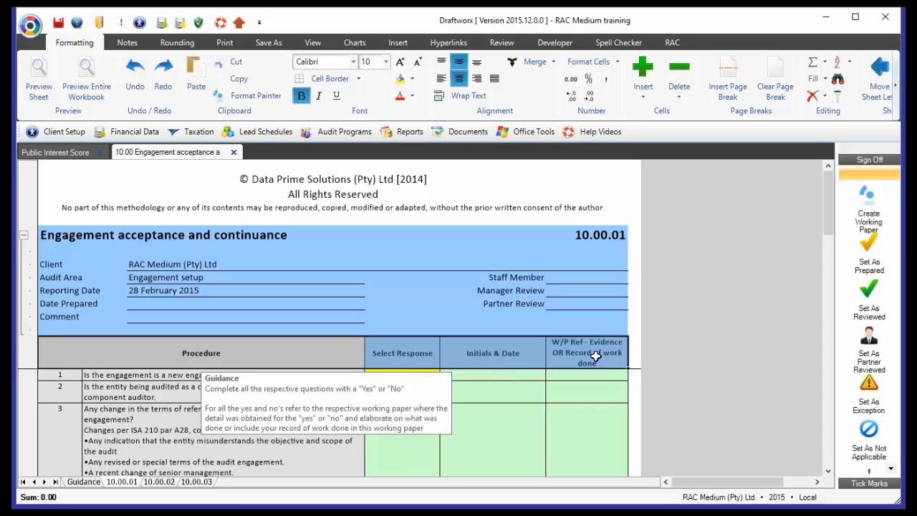
click(552, 397)
- Look through the procedures beneath the fixed heading block and collapse its client details
scroll(553, 397, down, 3)
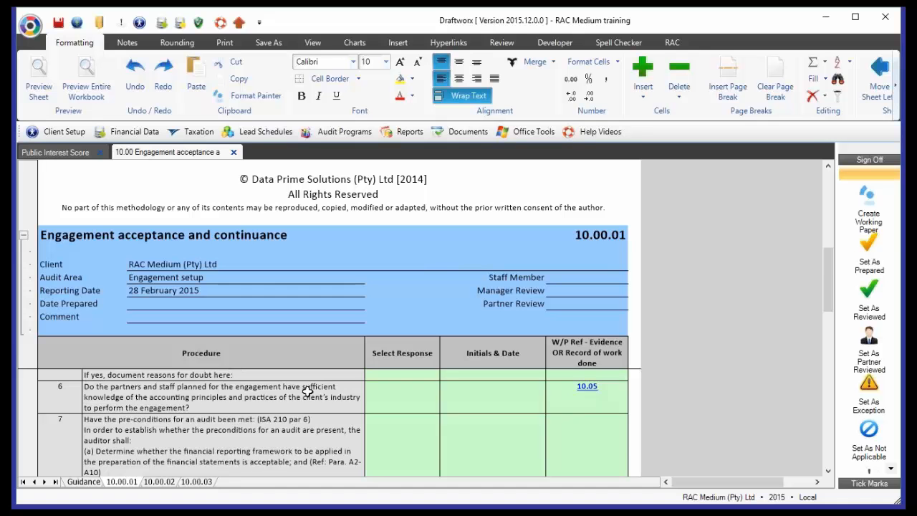
scroll(305, 387, down, 3)
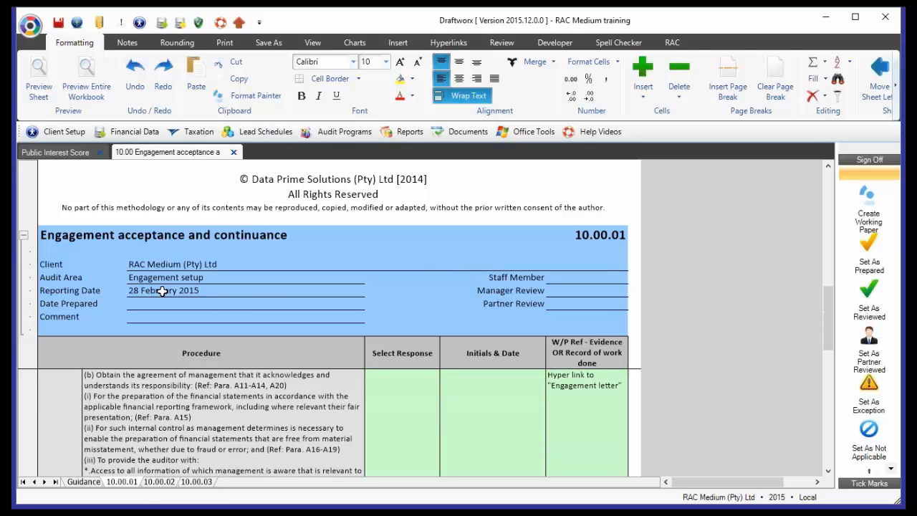
scroll(143, 384, up, 3)
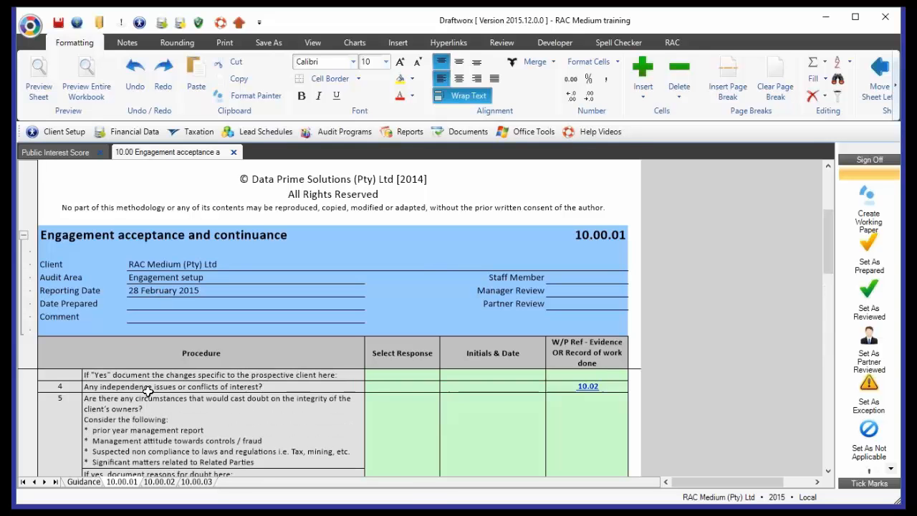
scroll(147, 391, up, 2)
drag(92, 239, 92, 328)
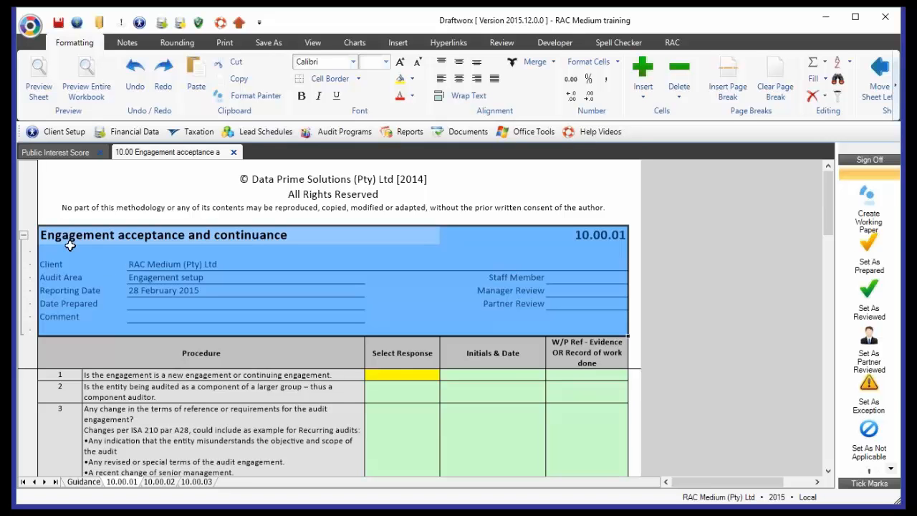
click(24, 238)
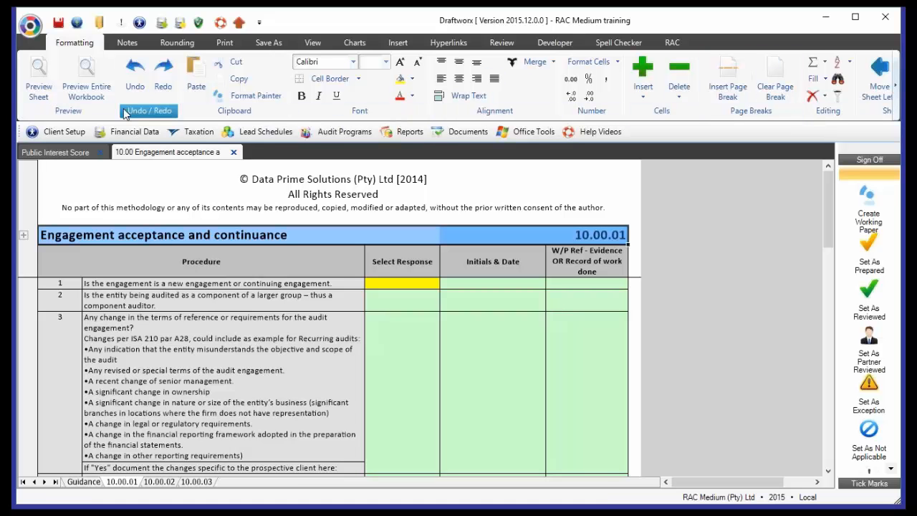
- Minimise the ribbon to enlarge the sheet area, and restore it with the Formatting commands shown
double_click(75, 43)
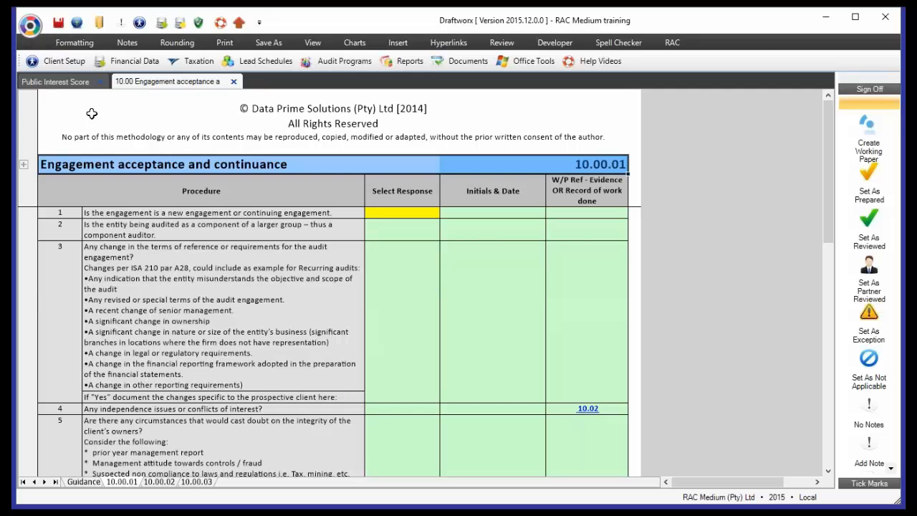
click(78, 46)
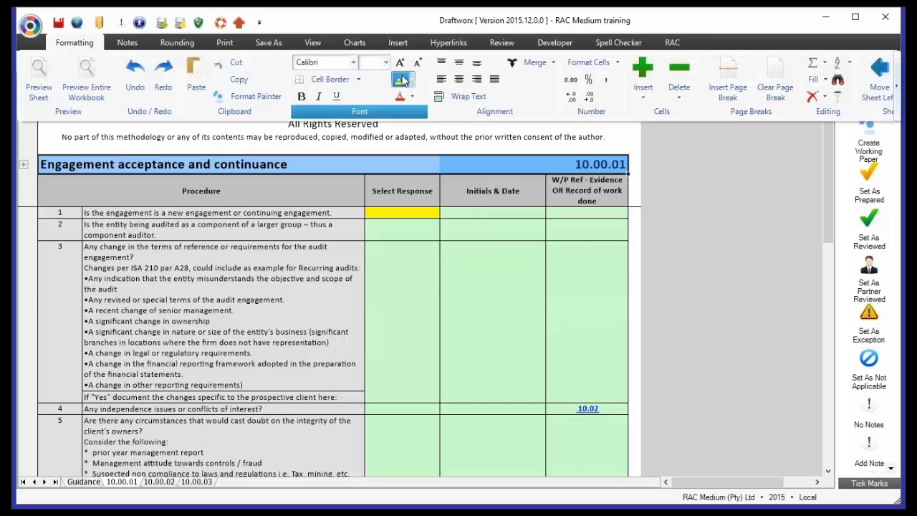
click(72, 43)
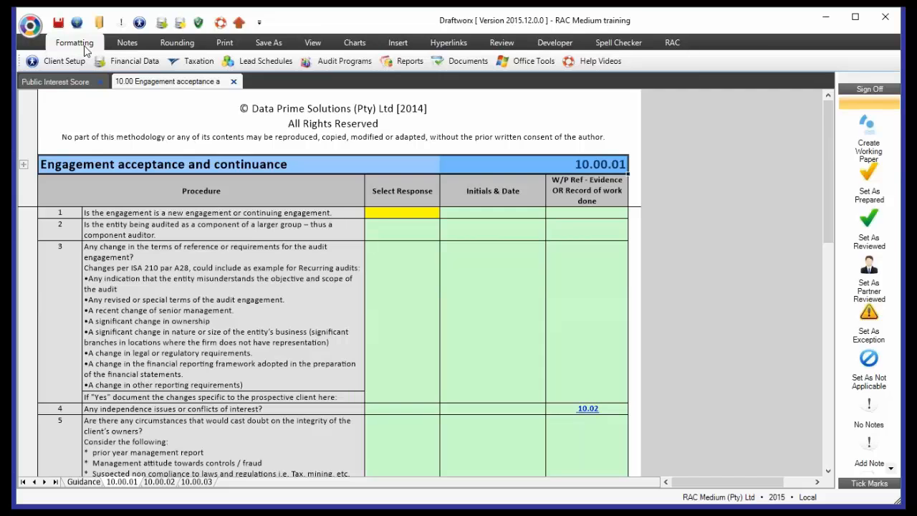
click(84, 46)
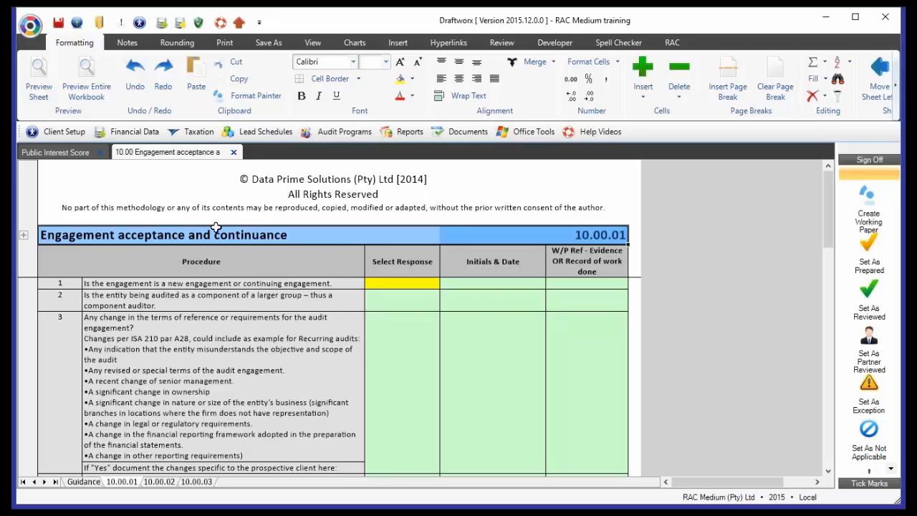
- Check the Partner Review field in the expanded client details and collapse the details again
click(24, 235)
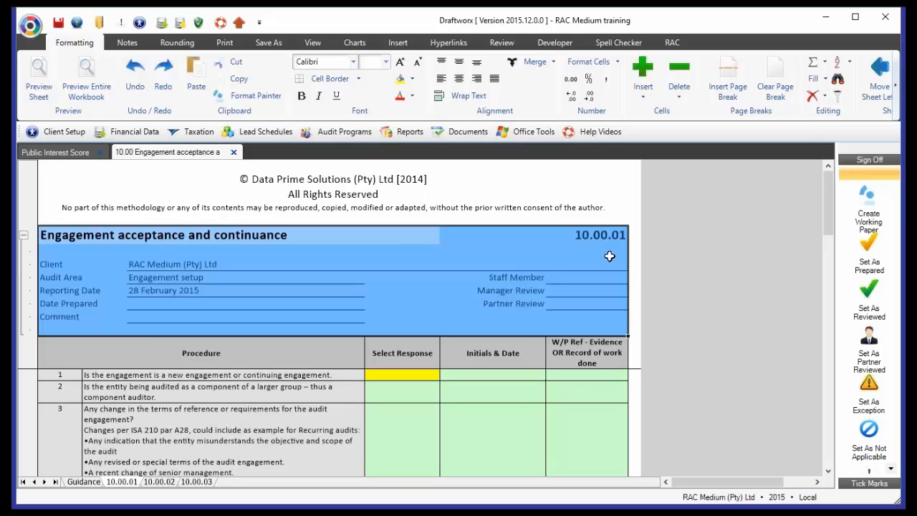
click(581, 298)
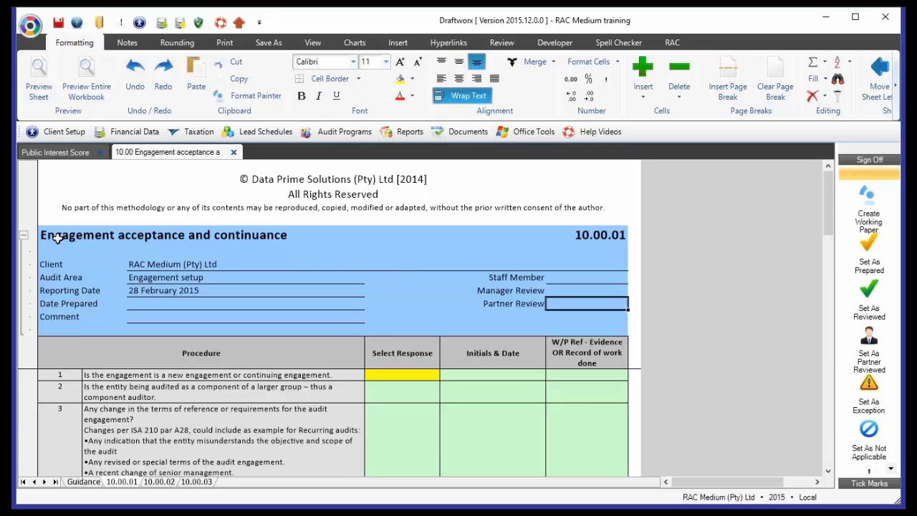
click(23, 236)
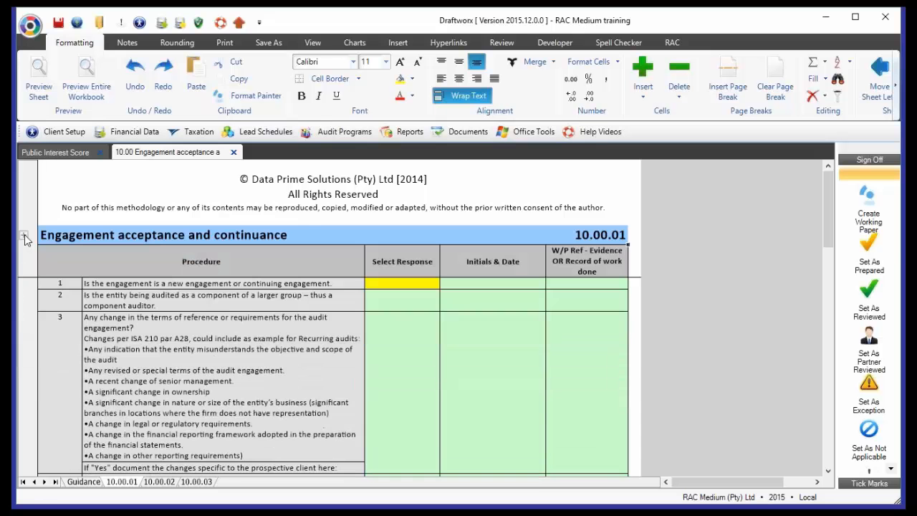
- View the copyright notice and the guidance note attached to the Procedure heading
drag(318, 185, 310, 216)
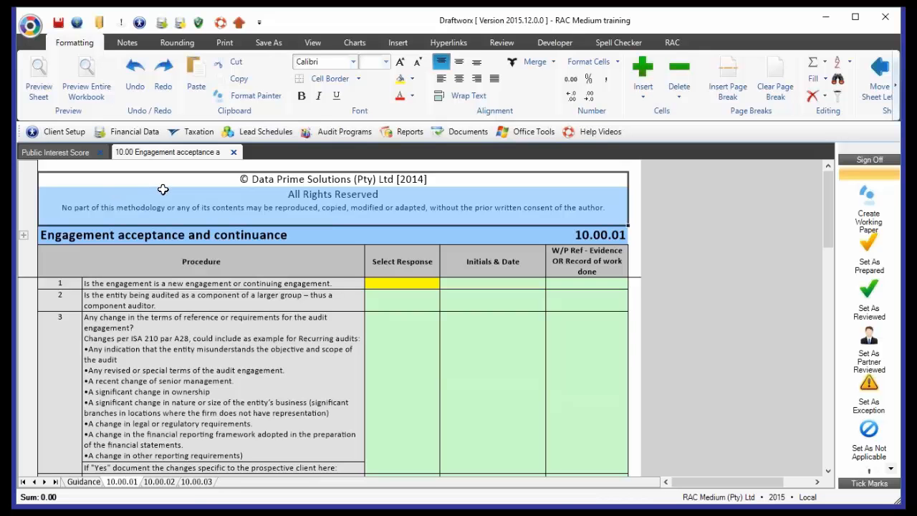
click(159, 274)
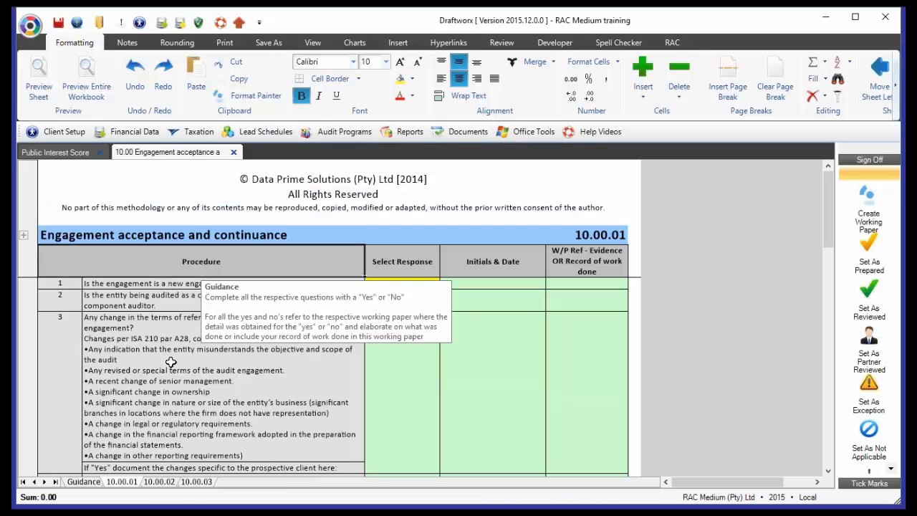
click(171, 362)
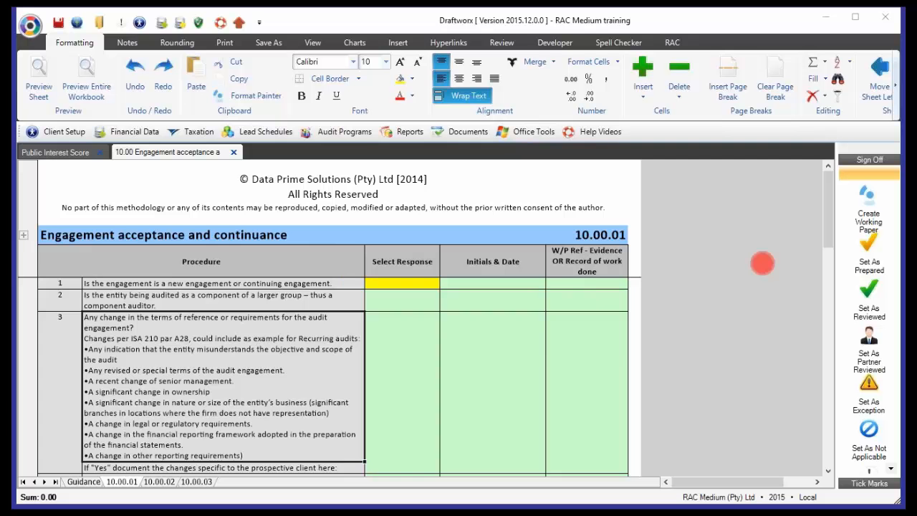
- Examine the prefilled responses on EQCR, PIS score, Section 90 (2) (b) and nature of procedures in procedures 11 to 14
scroll(442, 340, down, 5)
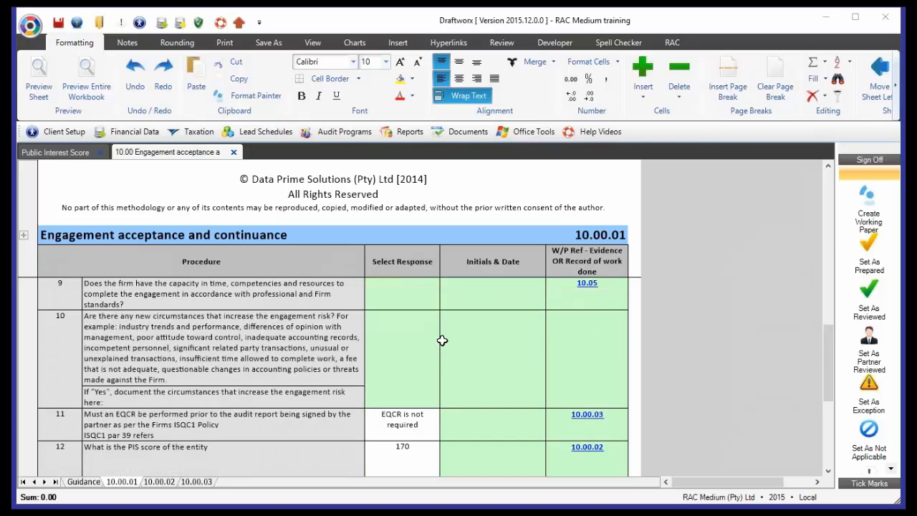
scroll(442, 340, up, 2)
click(399, 429)
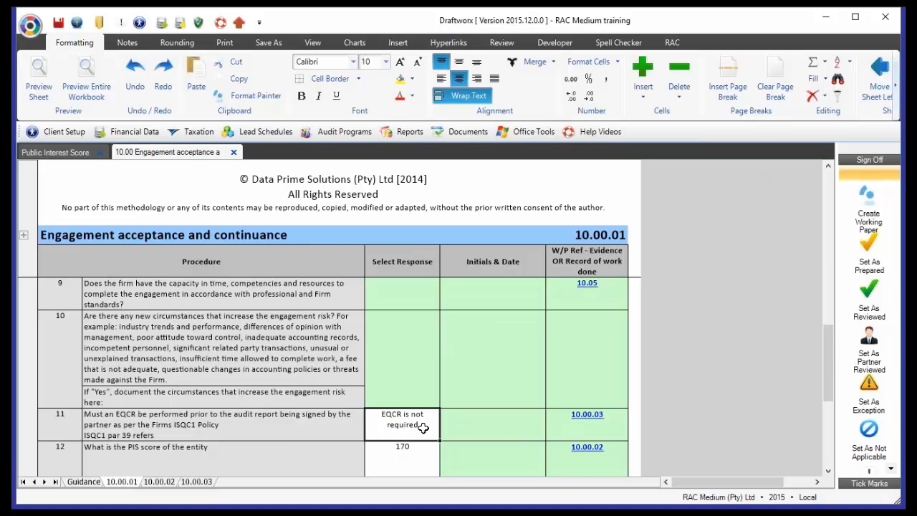
scroll(424, 428, down, 1)
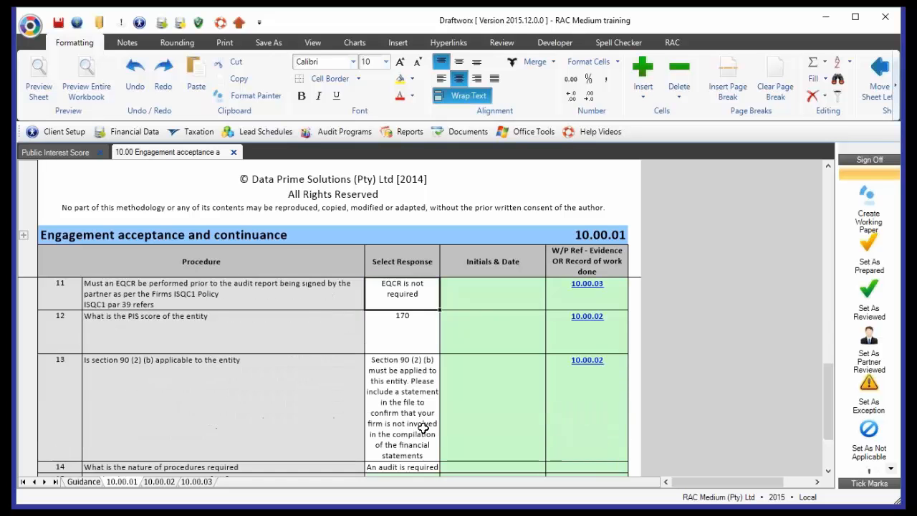
scroll(424, 428, up, 5)
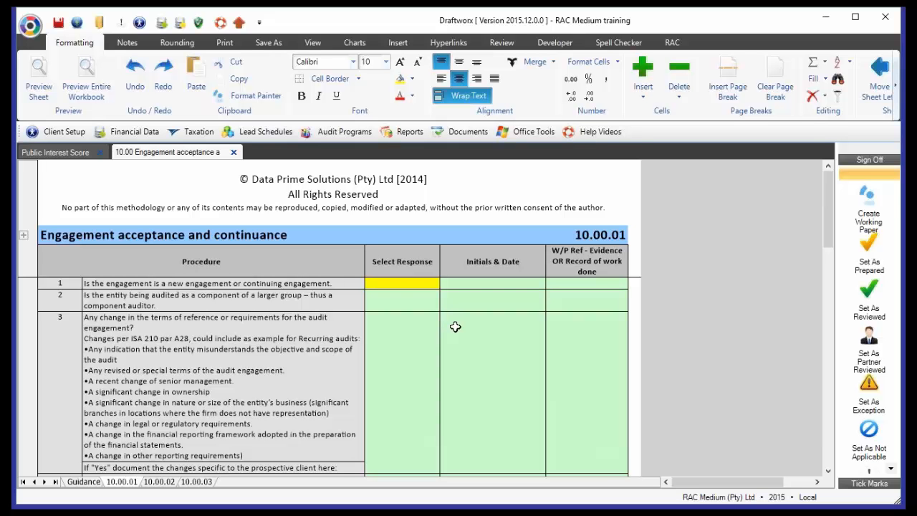
- Fill the Initials & Date cells of procedures 1 to 3 with light turquoise
click(493, 308)
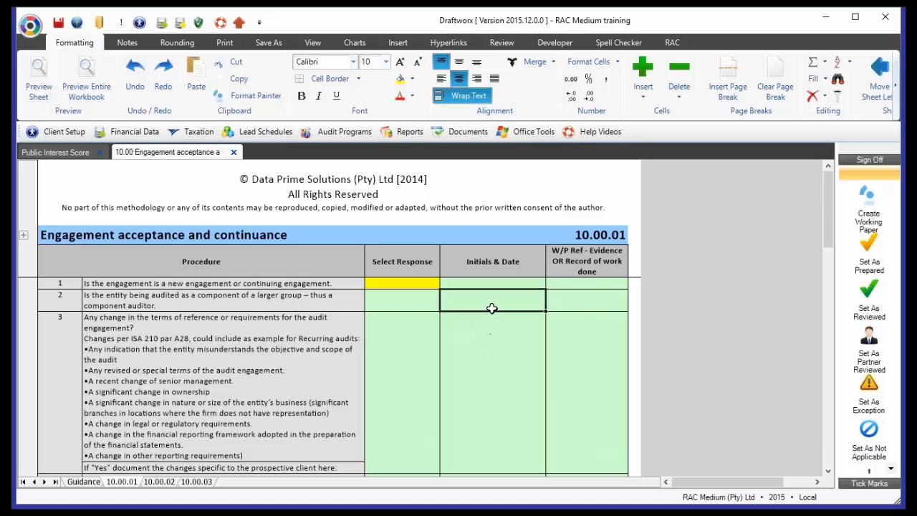
click(412, 79)
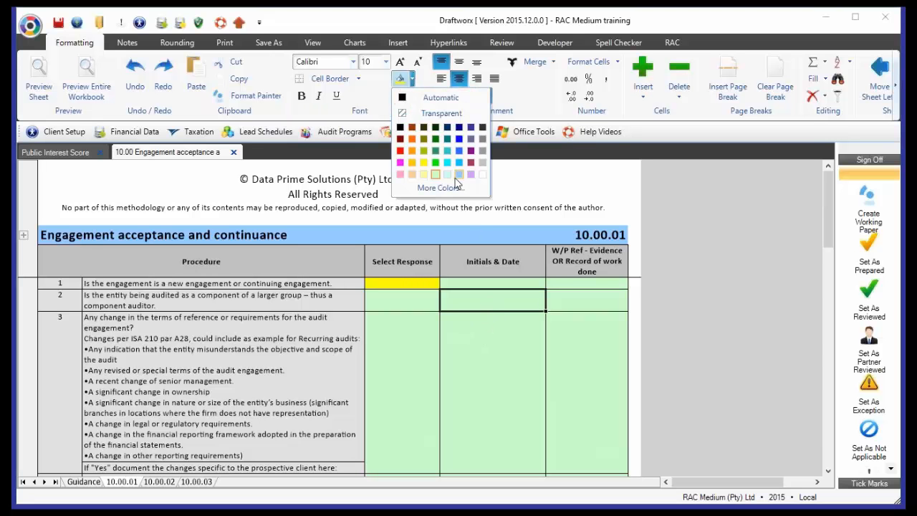
click(447, 174)
click(479, 361)
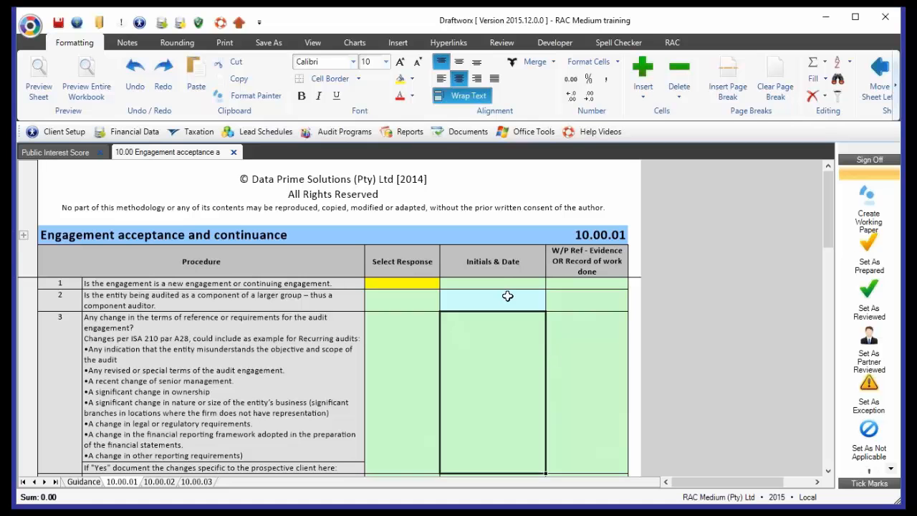
drag(501, 283, 512, 344)
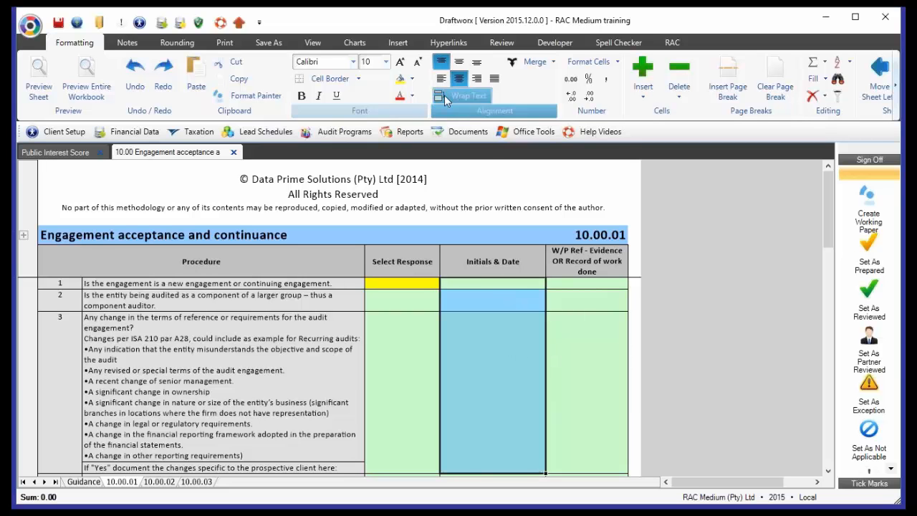
click(412, 79)
click(451, 177)
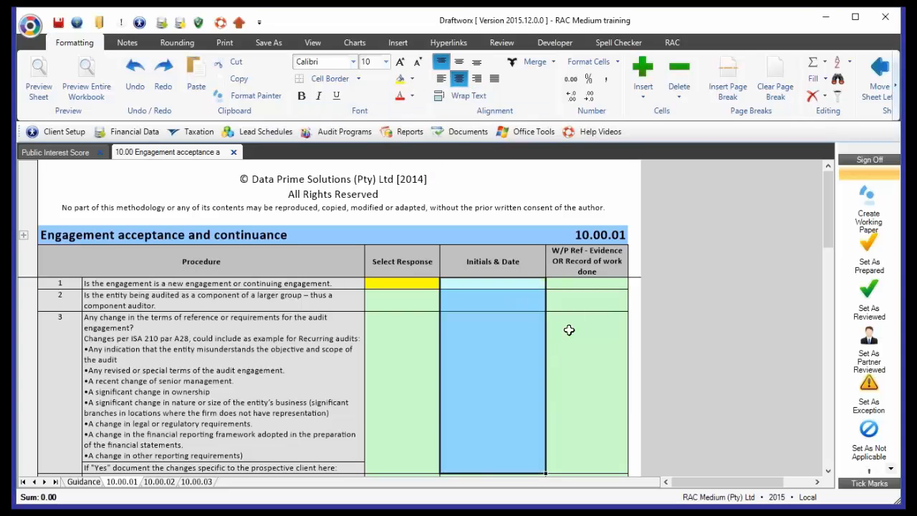
click(573, 330)
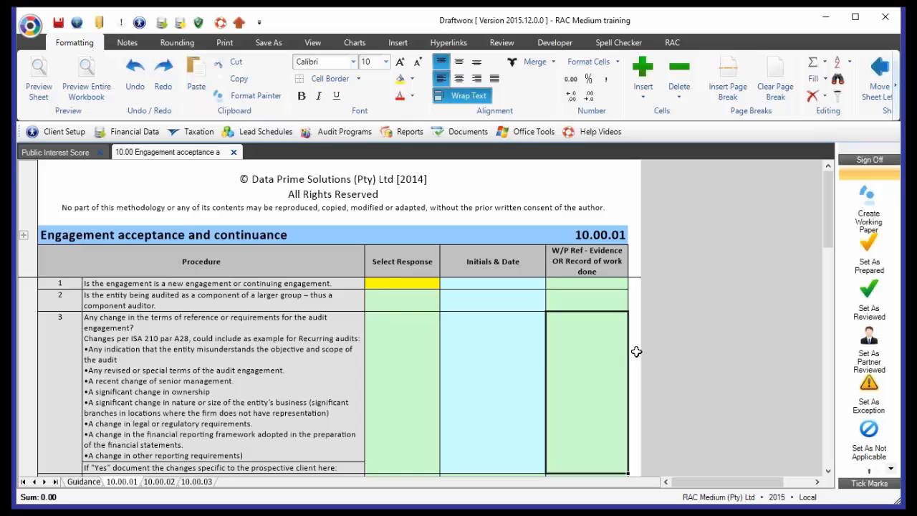
click(420, 337)
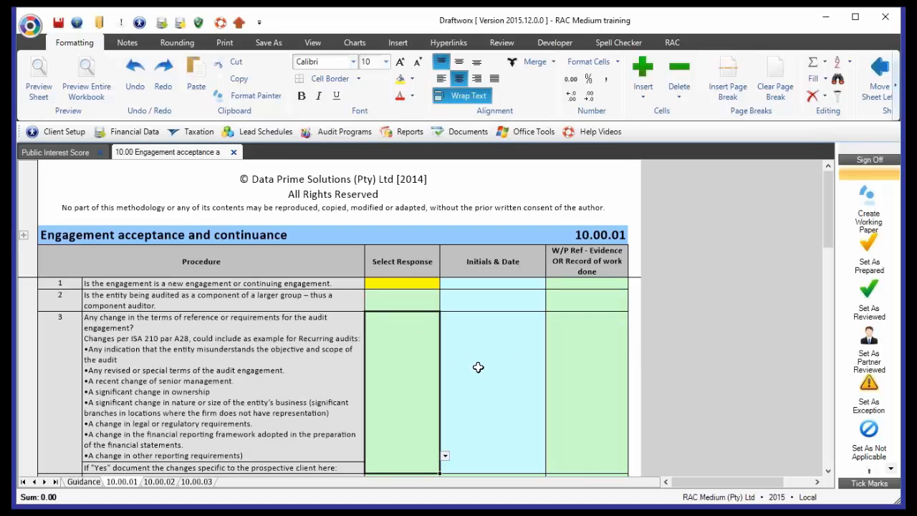
- Restore the light green fill in the Initials & Date cells of procedures 1 to 3
click(478, 368)
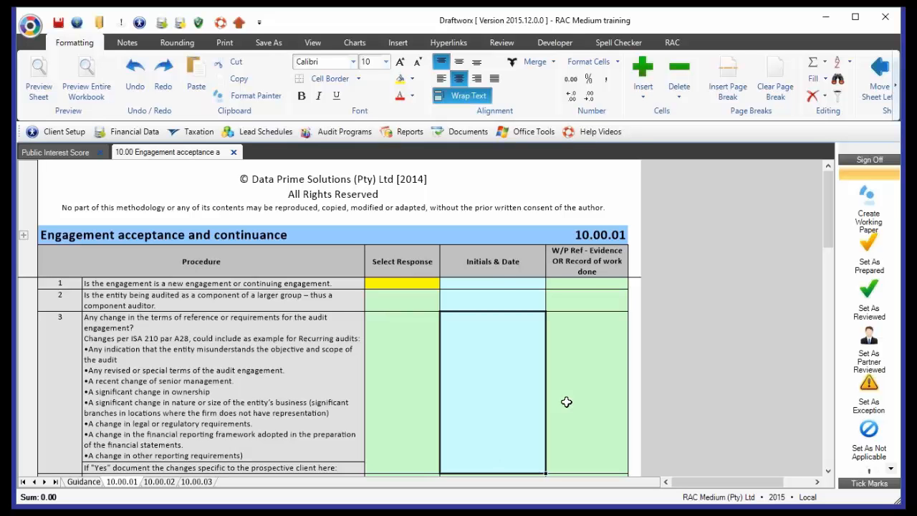
shift+click(503, 288)
click(412, 78)
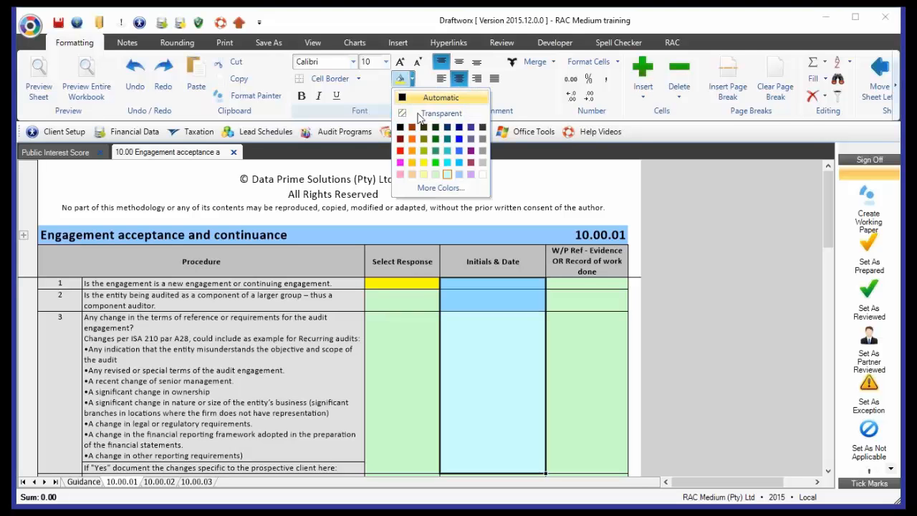
click(435, 174)
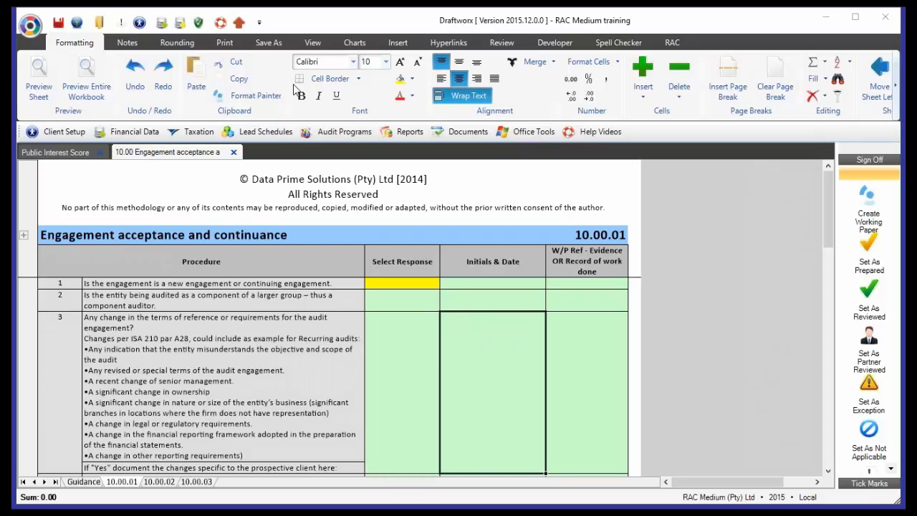
- Check the Select Response and Initials & Date cells of procedures 1 to 3 in a temporarily shown formula bar
click(315, 46)
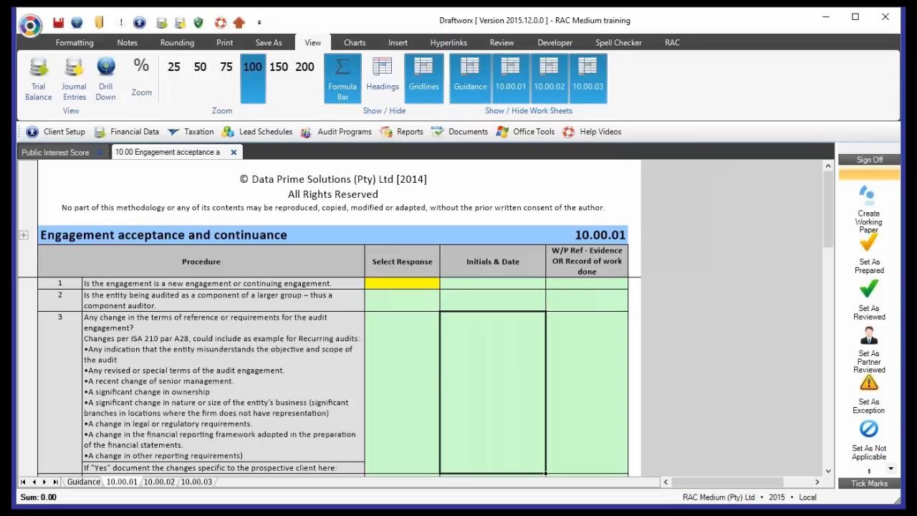
click(342, 86)
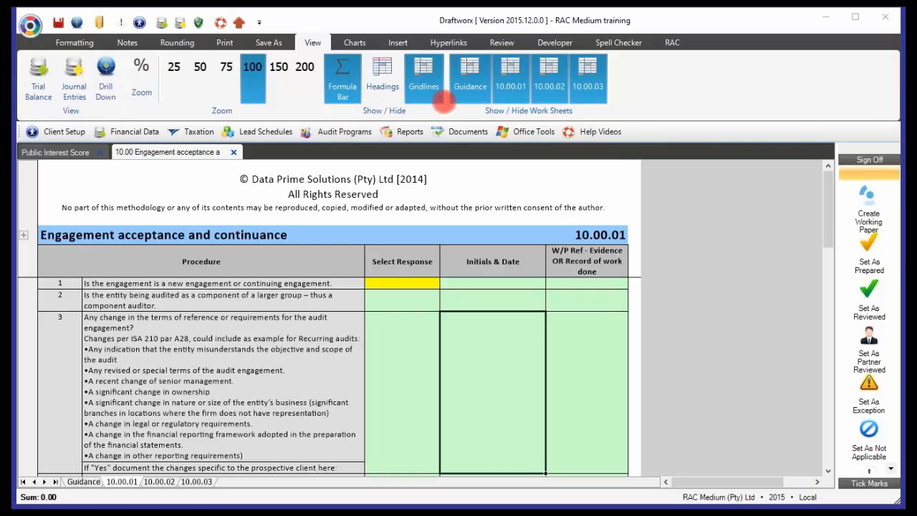
click(354, 69)
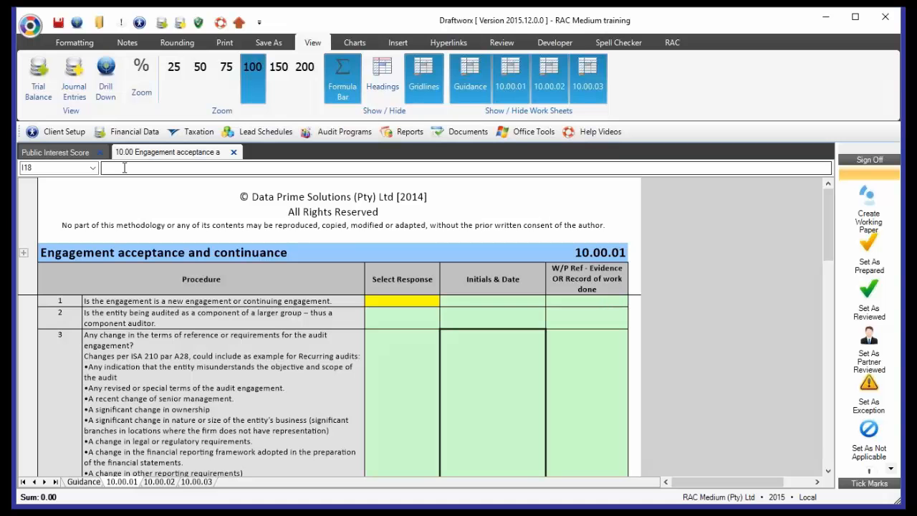
click(403, 300)
click(397, 318)
click(399, 354)
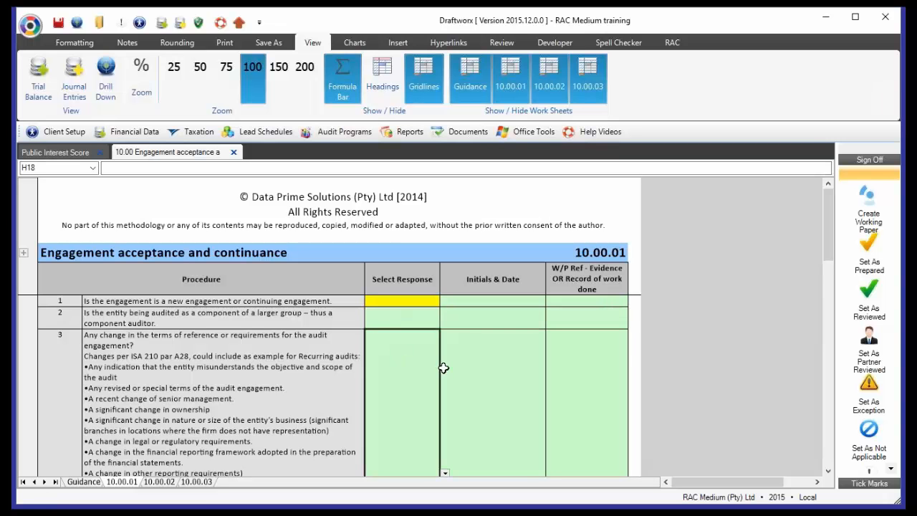
click(489, 371)
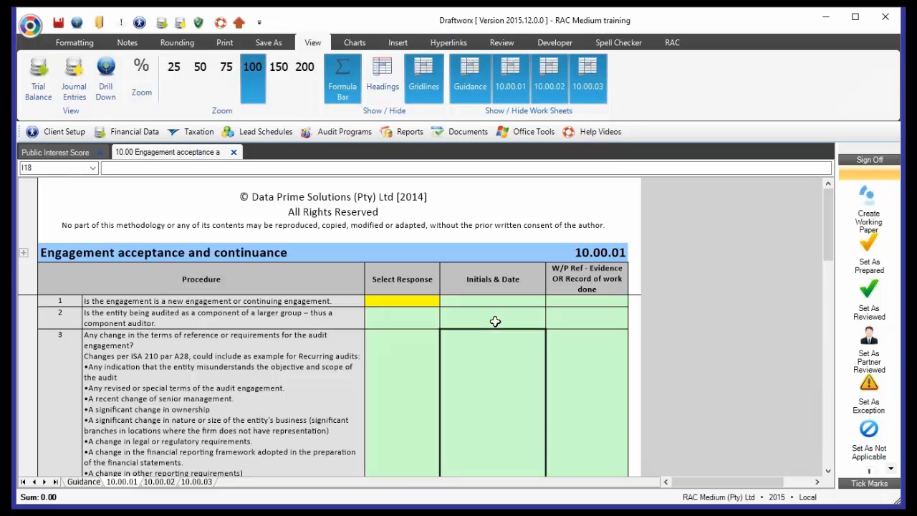
click(495, 322)
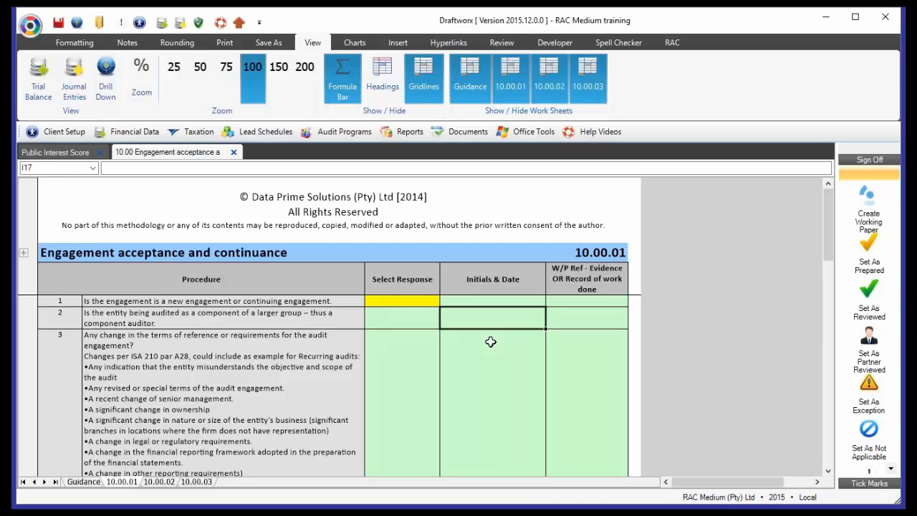
click(338, 72)
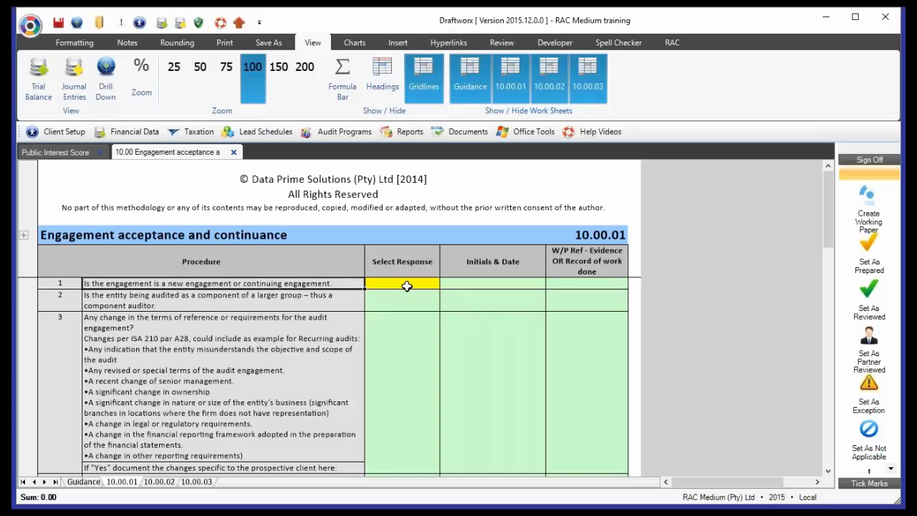
- Set the response to procedure 1, new or continuing engagement, to Continuing engagement
click(406, 285)
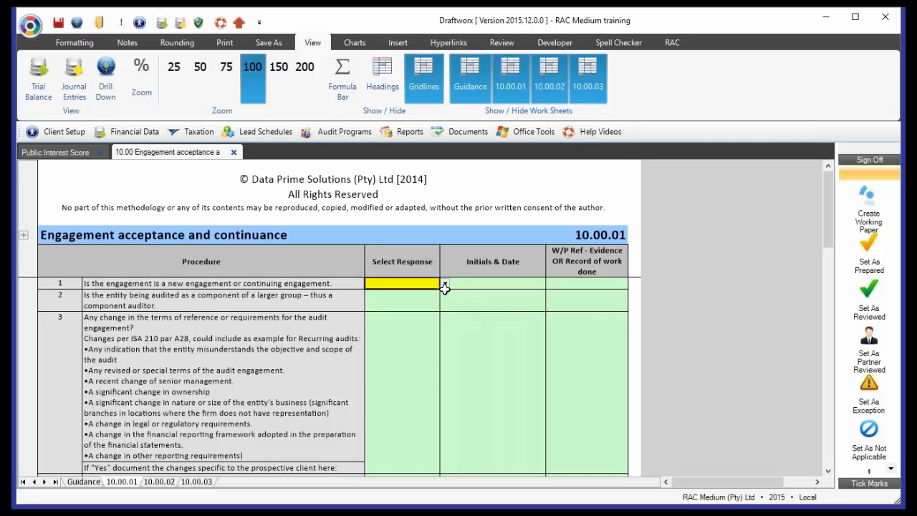
click(445, 284)
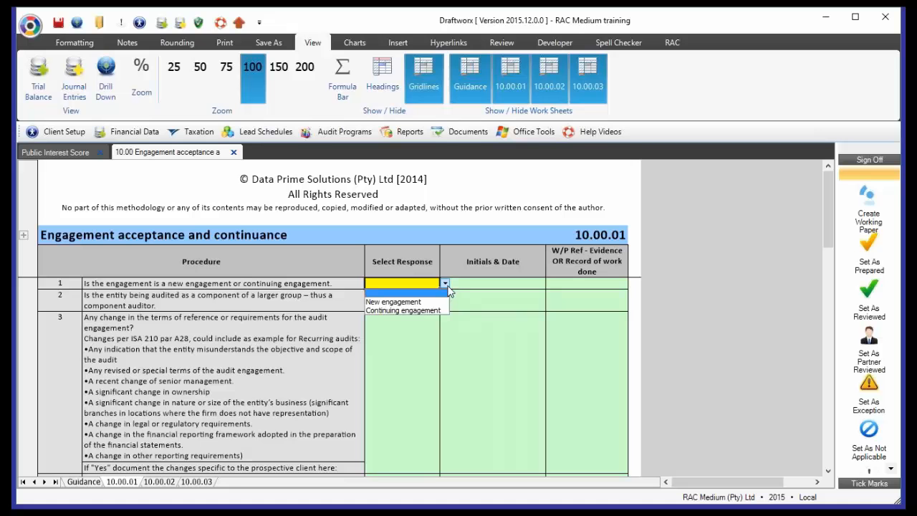
click(404, 311)
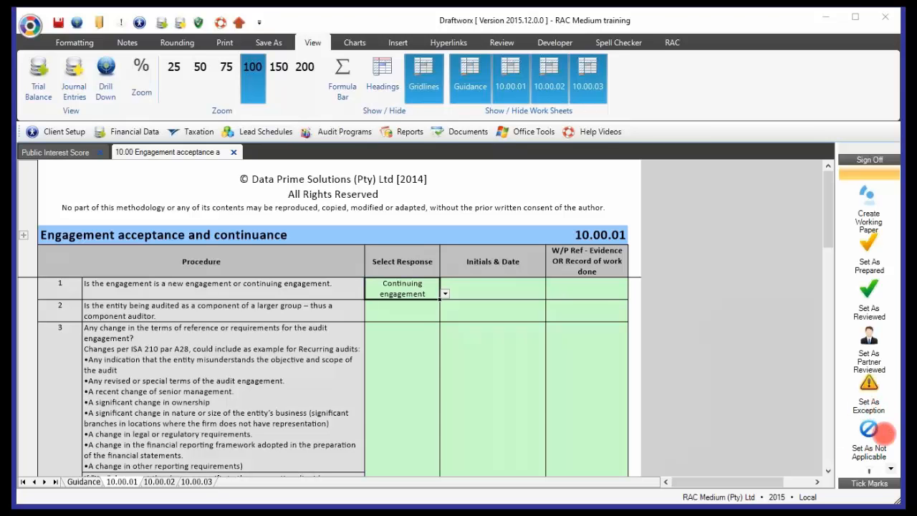
- Insert the automatic initials and date sign-off in the Initials & Date cells of procedures 1 to 3
click(891, 470)
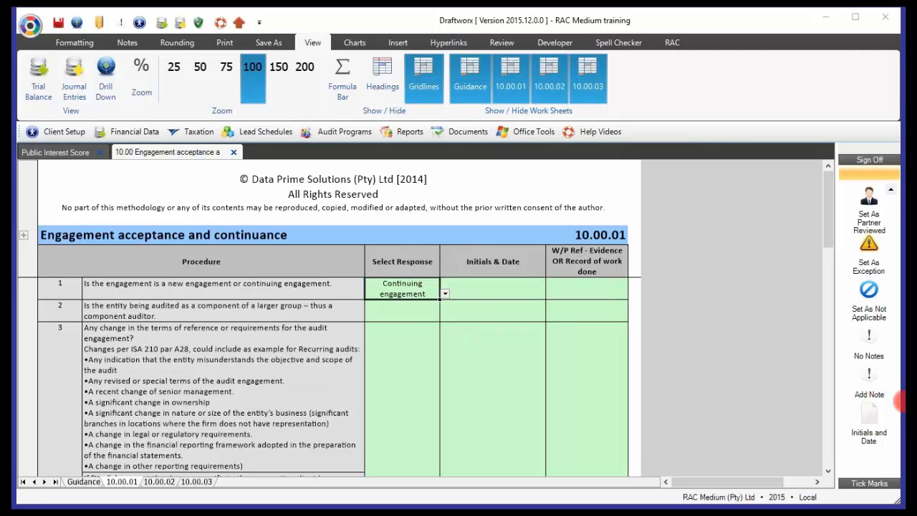
click(492, 298)
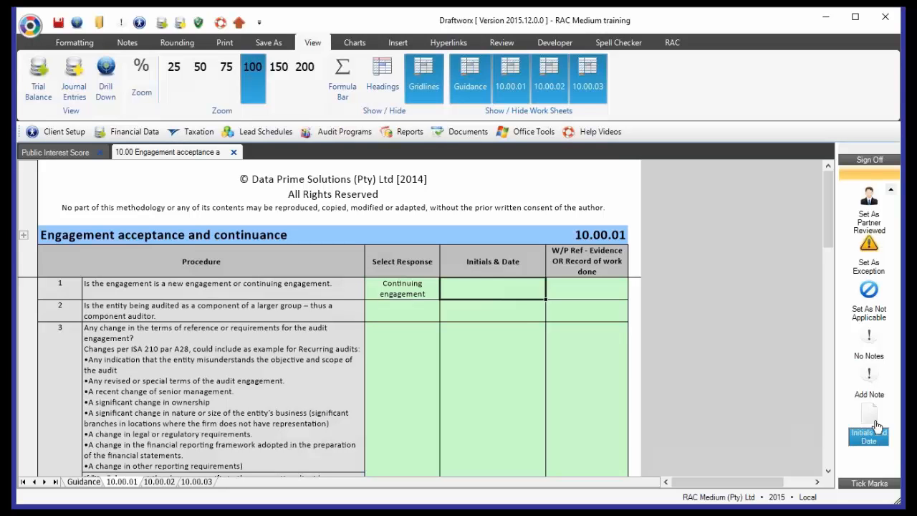
click(876, 426)
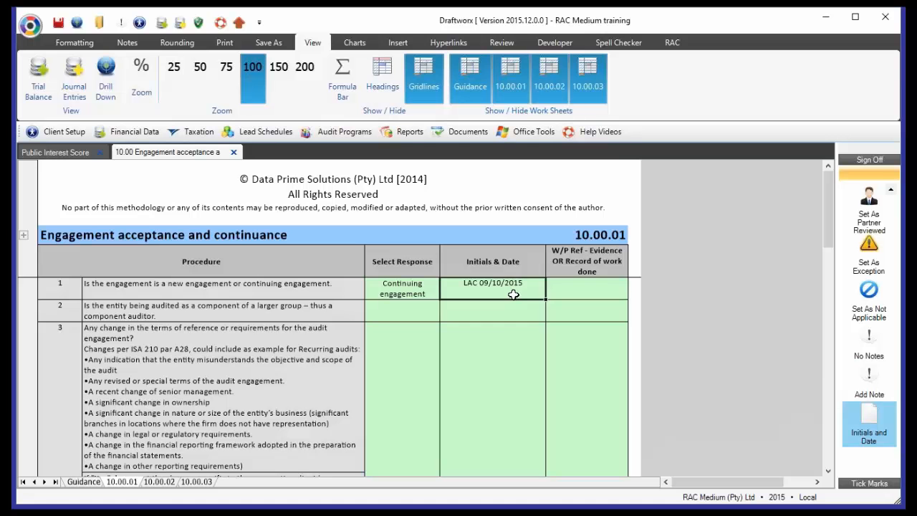
click(504, 315)
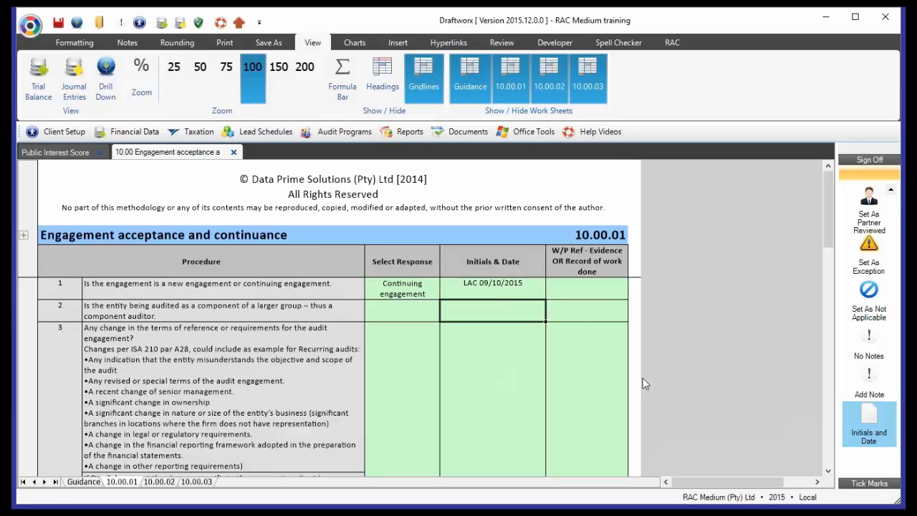
click(870, 434)
click(493, 344)
click(869, 434)
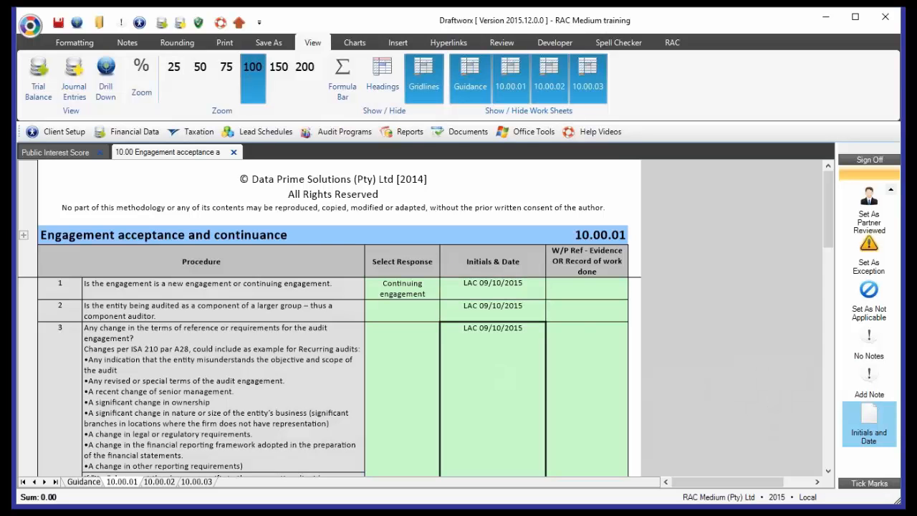
- Switch the procedure 1 response to New engagement and return it to Continuing engagement
click(424, 291)
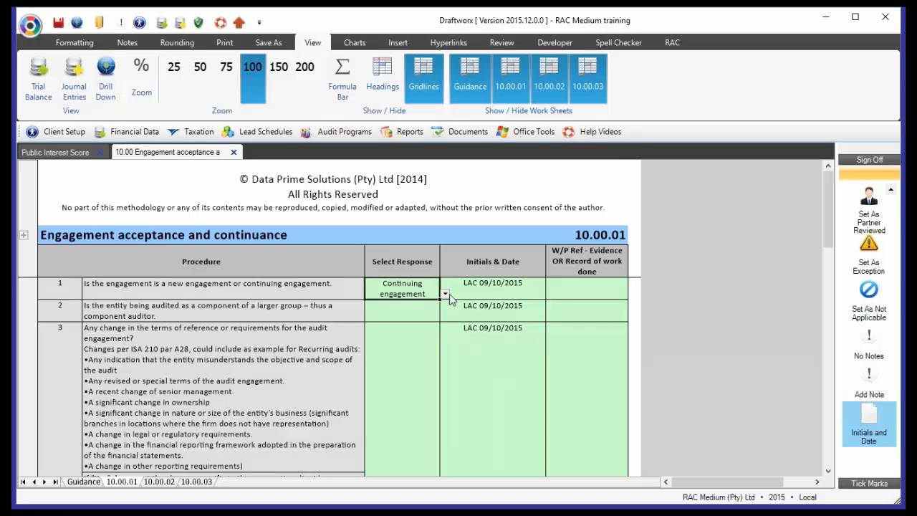
click(444, 294)
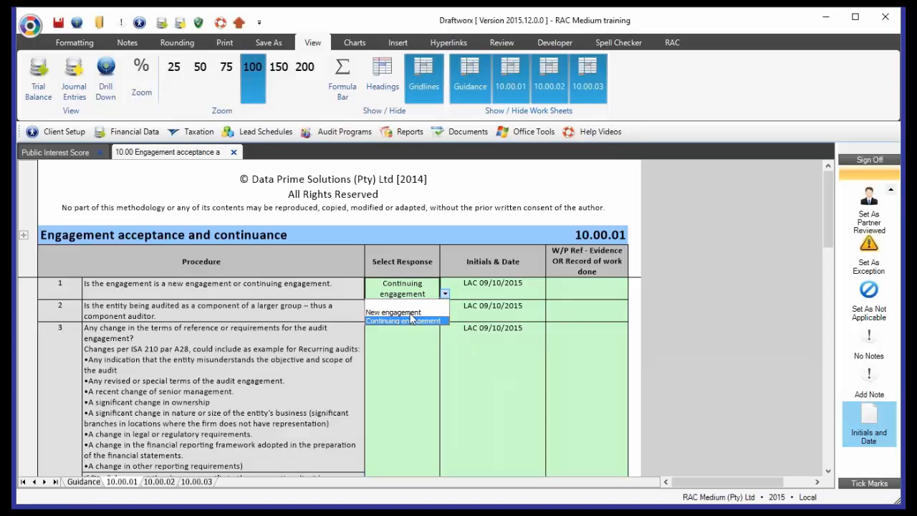
click(401, 313)
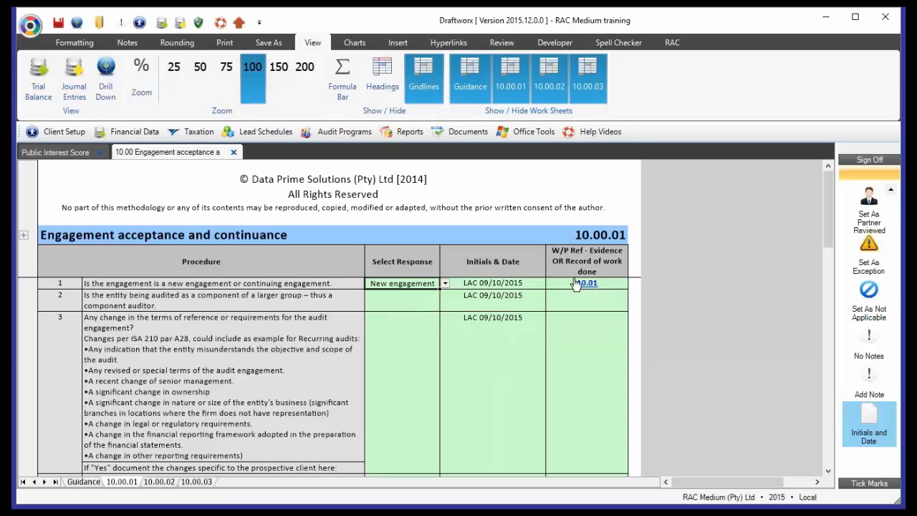
click(445, 284)
click(404, 310)
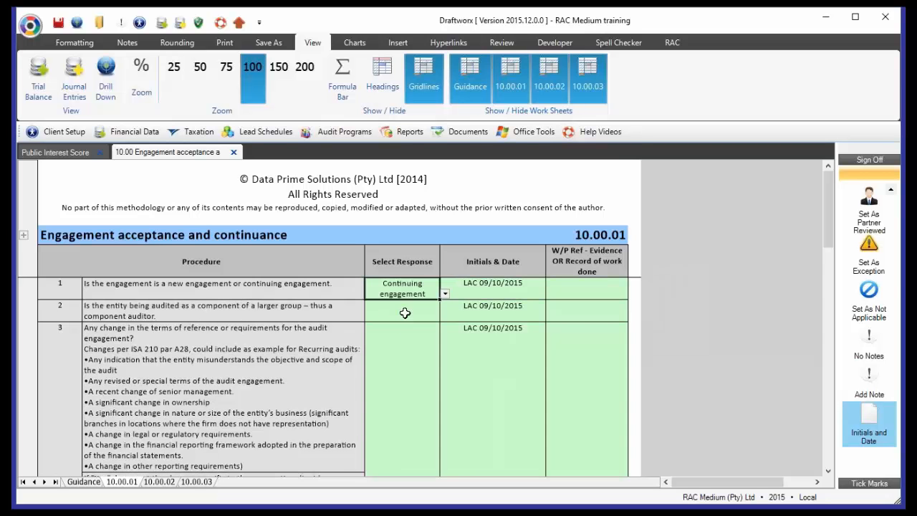
- Set the response to procedure 2, on whether the entity is part of a larger group, to Sole auditor
click(238, 378)
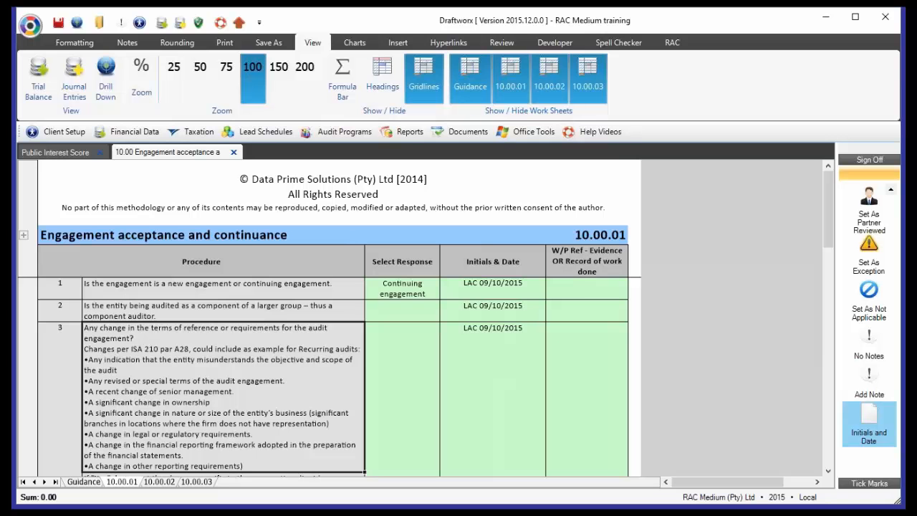
click(405, 309)
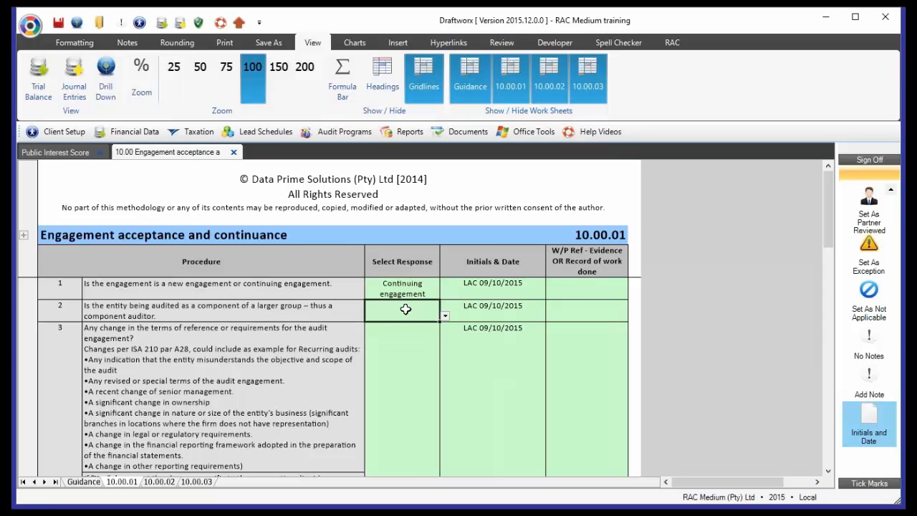
click(444, 317)
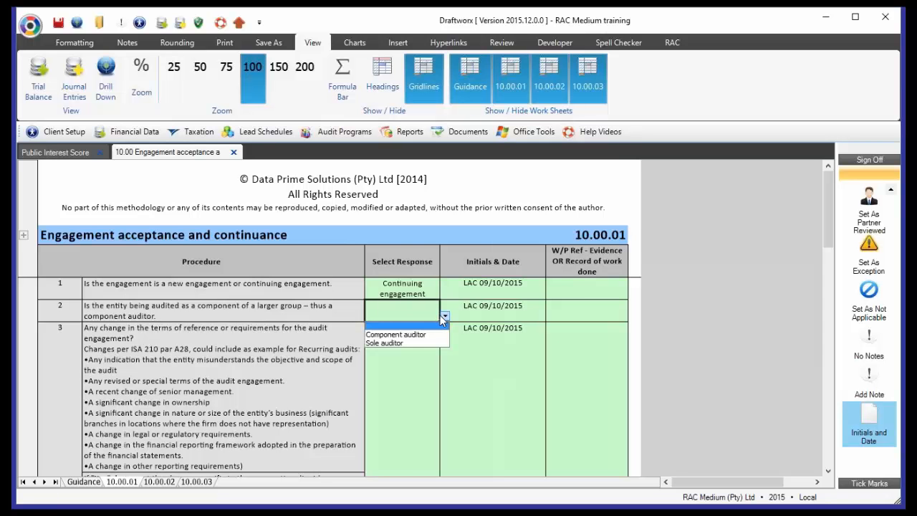
click(407, 344)
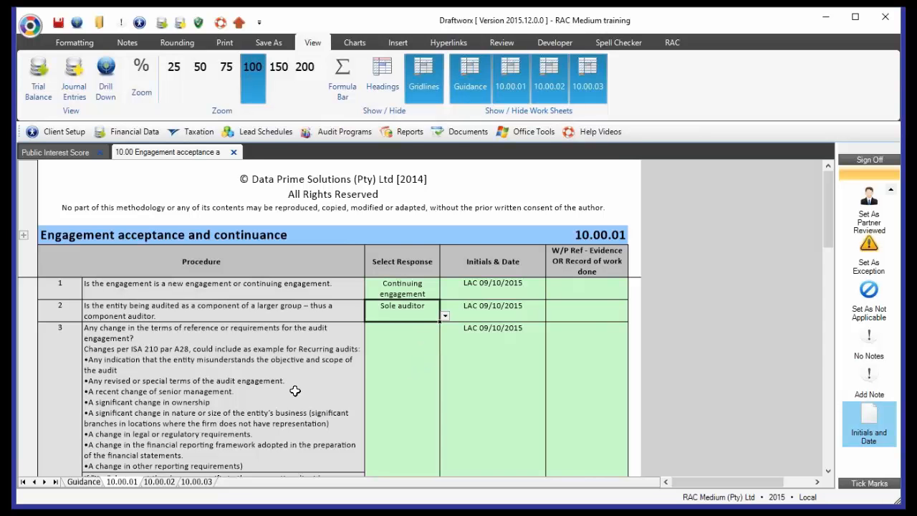
- Set the response to procedure 3, on changes in the terms of reference or requirements for the audit engagement, to Y
click(183, 394)
scroll(228, 399, down, 1)
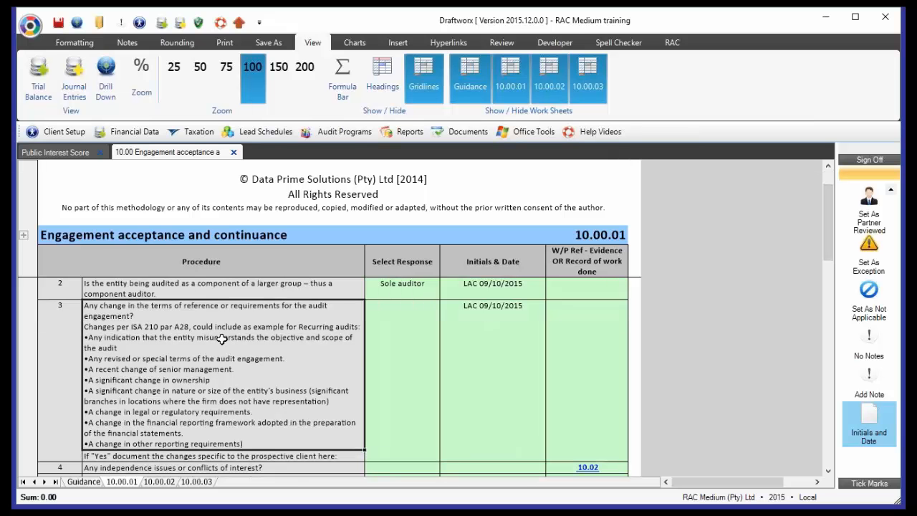
click(393, 364)
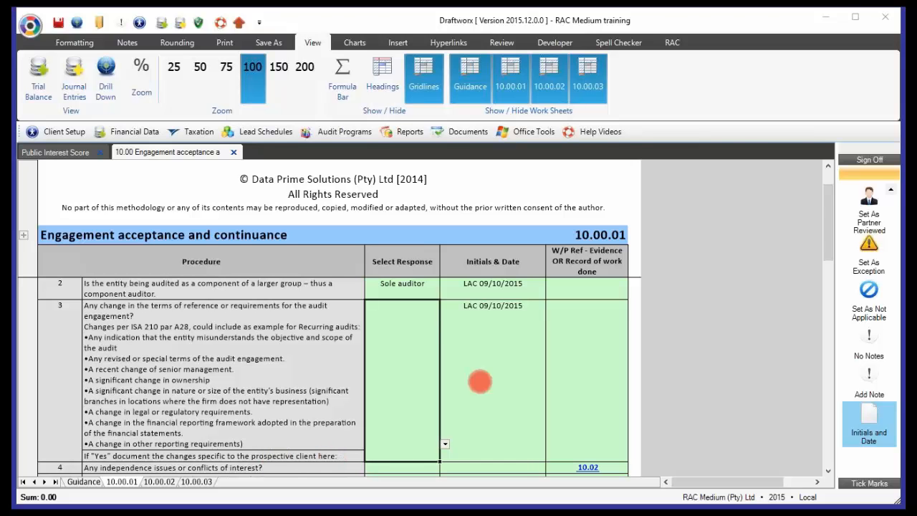
click(445, 443)
click(379, 469)
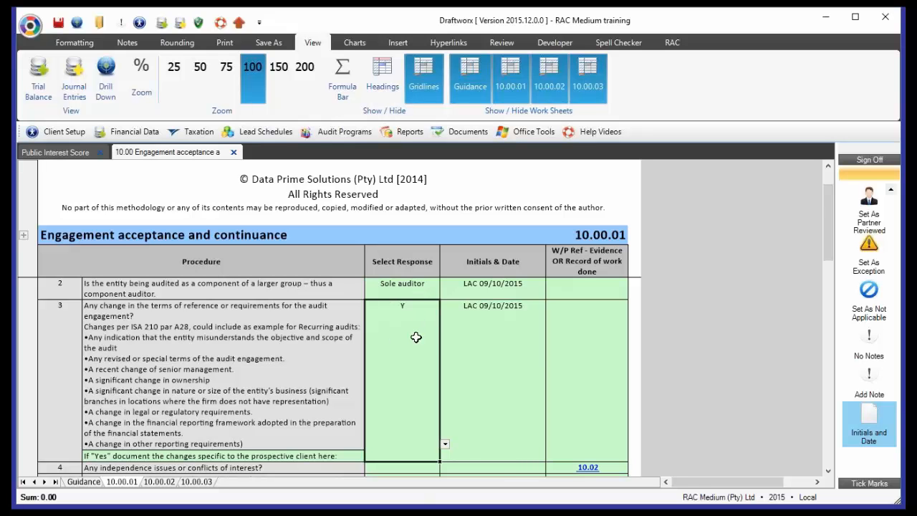
- Enter "Document changes" in the procedure 3 row for documenting the changes specific to the prospective client
click(322, 458)
text(Do)
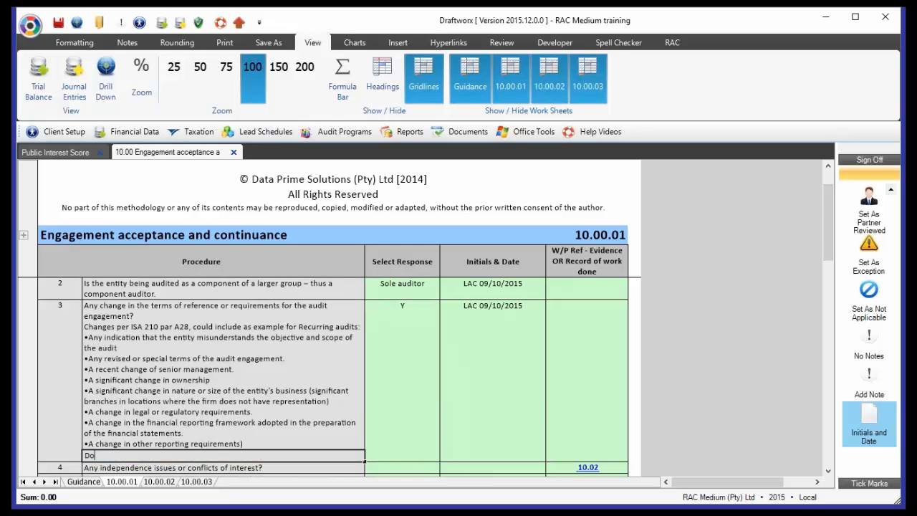
text(cument changes)
key(Return)
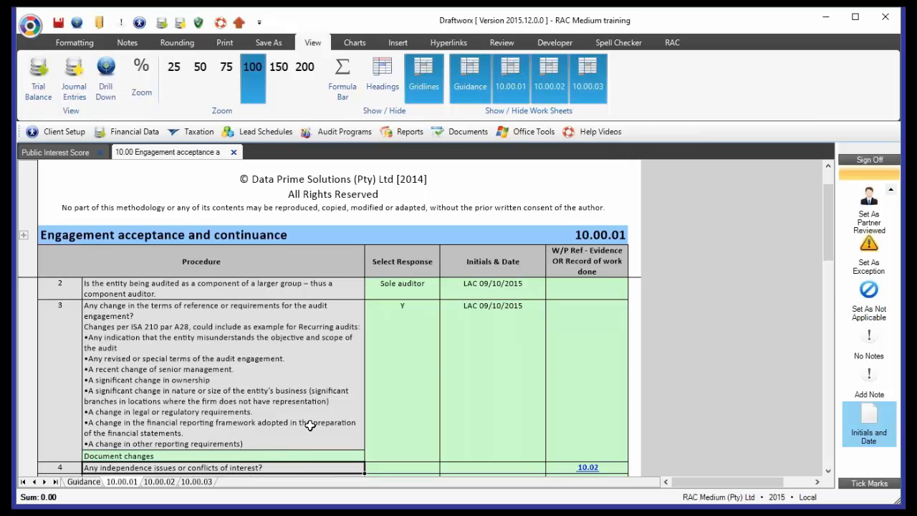
- Look through procedures 4 to 15 and the partner conclusion, and return to procedure 11 on the EQCR requirement
scroll(309, 425, down, 1)
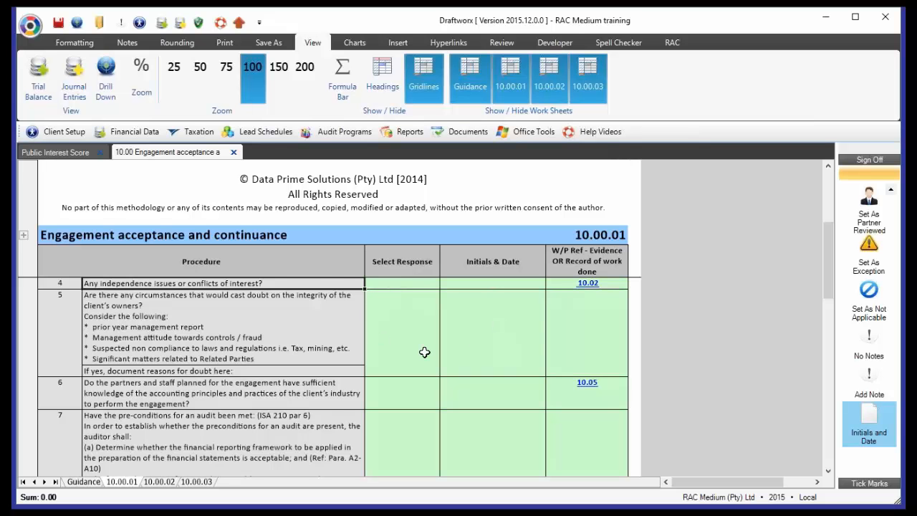
scroll(424, 352, down, 1)
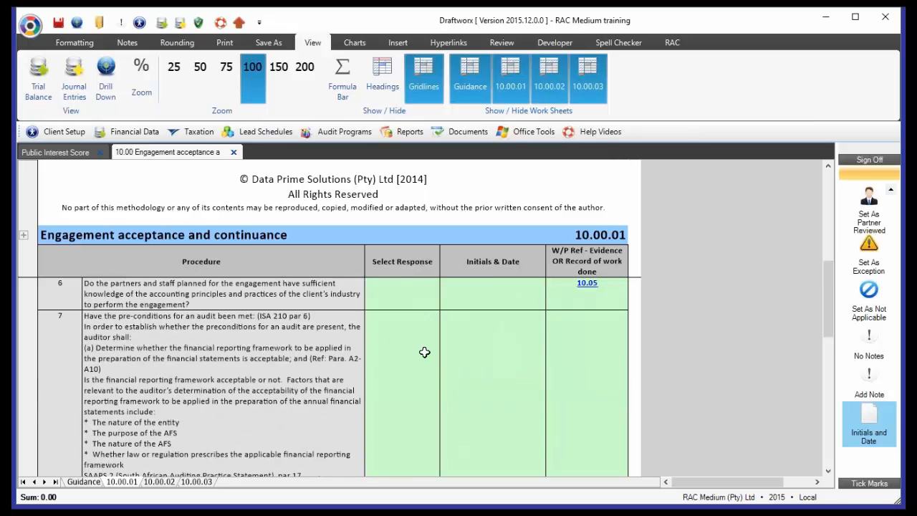
scroll(424, 352, down, 1)
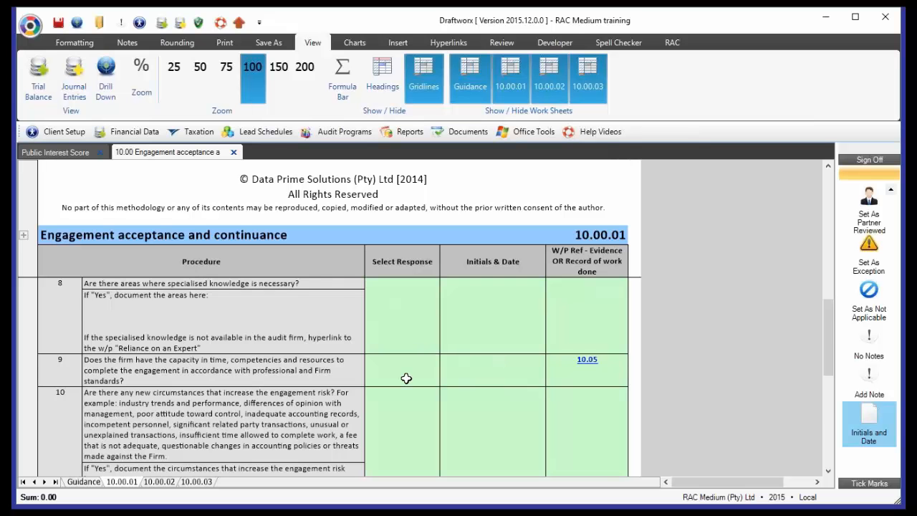
scroll(405, 378, down, 1)
scroll(405, 378, down, 1)
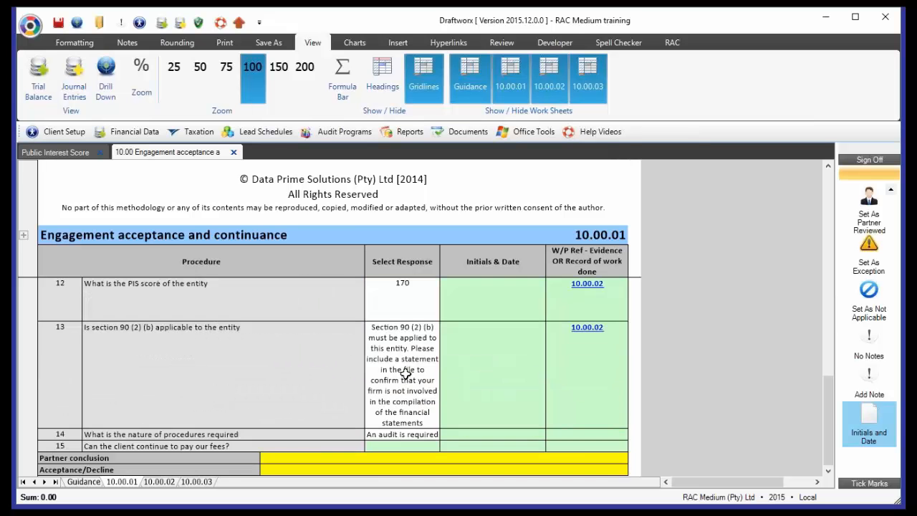
scroll(406, 379, up, 1)
click(75, 395)
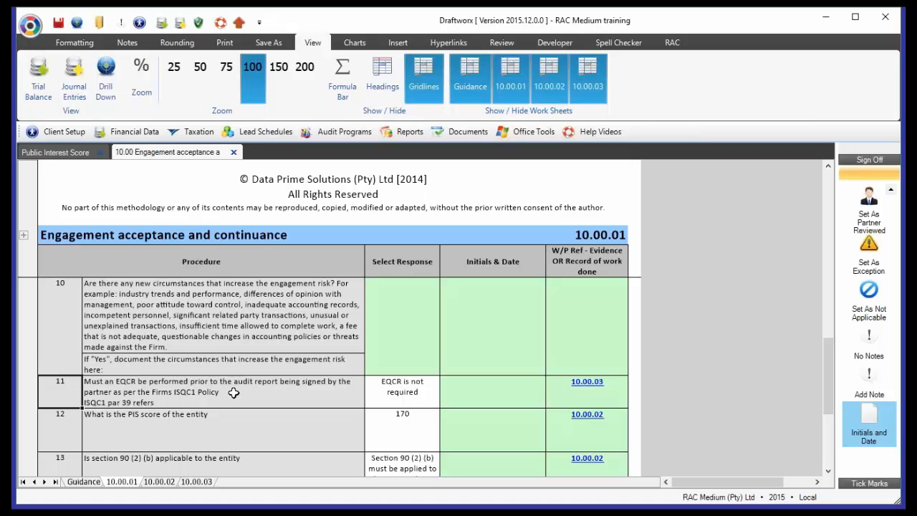
- Follow the EQCR procedure's reference to 10.00.03 and review the EQCR criteria, their applicability answers and the final partner conclusion
click(586, 386)
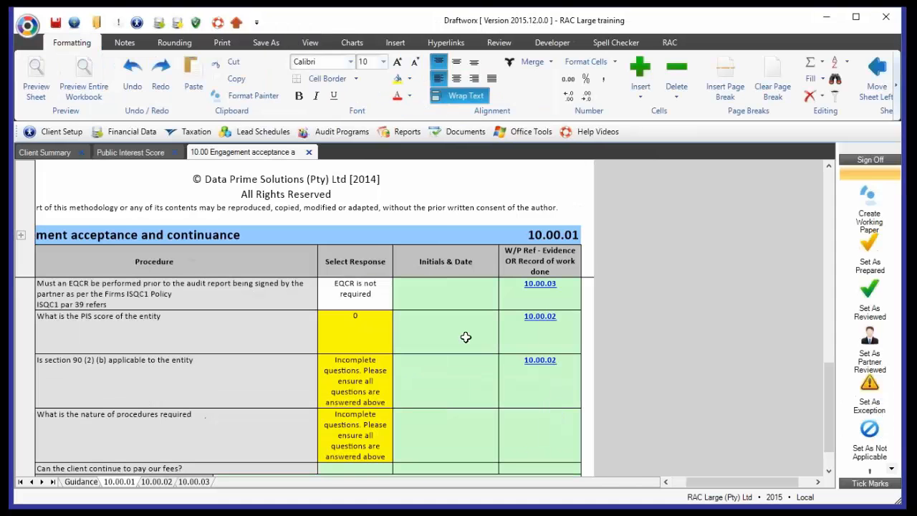
click(541, 285)
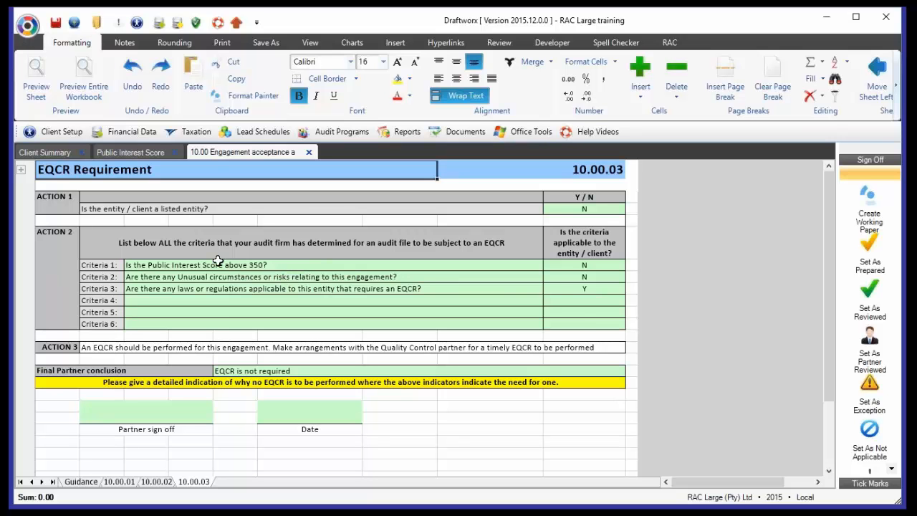
drag(217, 261, 238, 328)
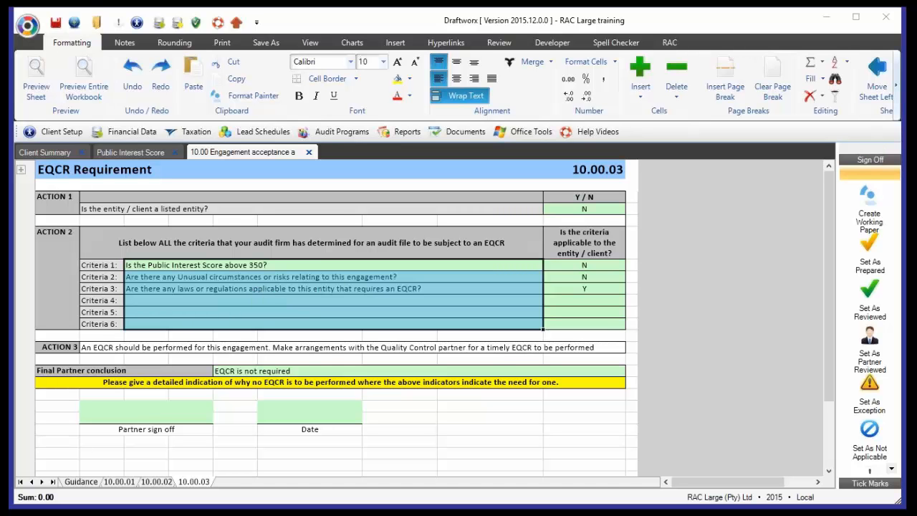
click(602, 288)
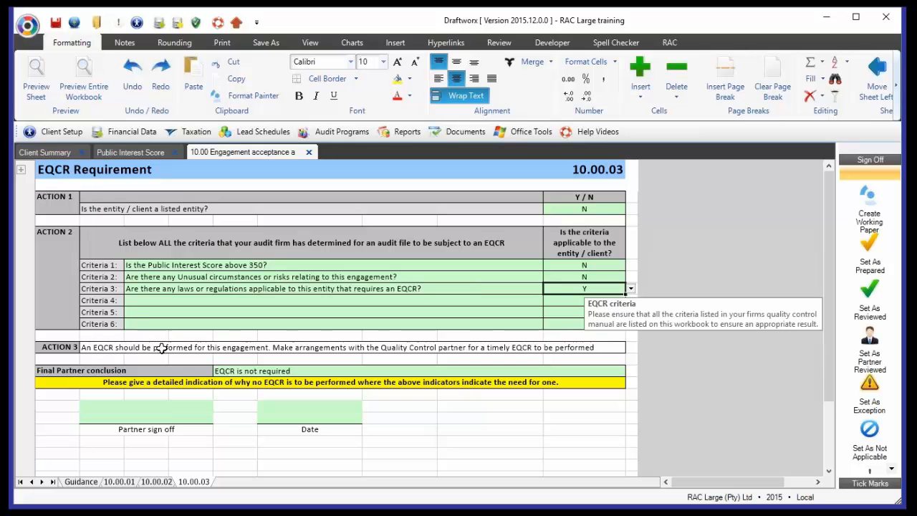
click(243, 371)
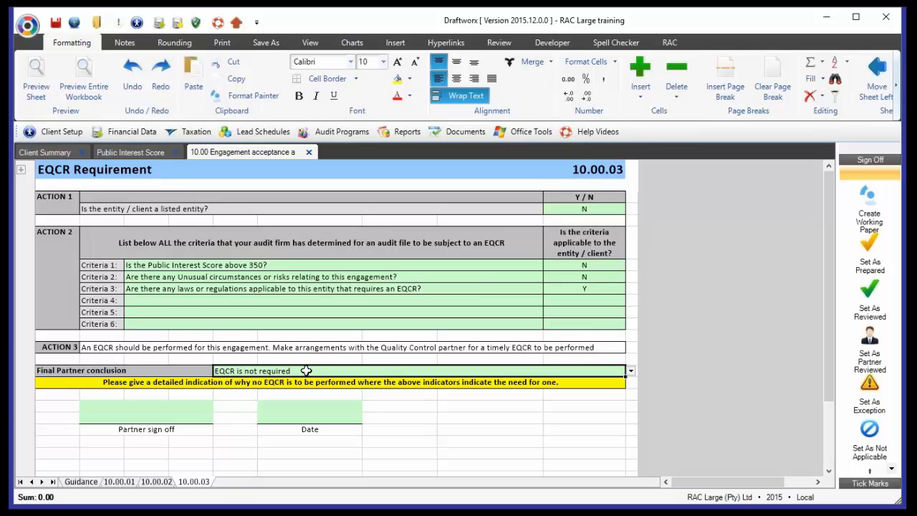
click(206, 382)
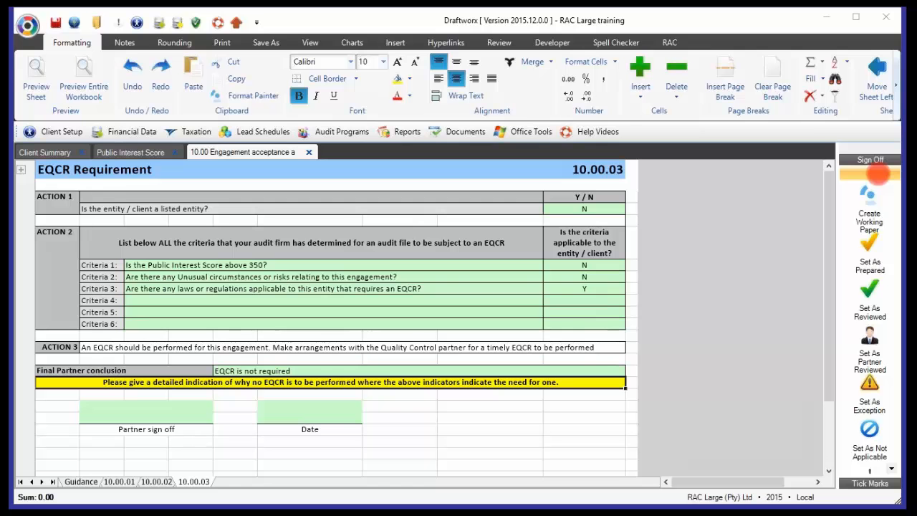
- Set the Final Partner conclusion on the EQCR Requirement sheet to "EQCR is to be performed"
click(605, 370)
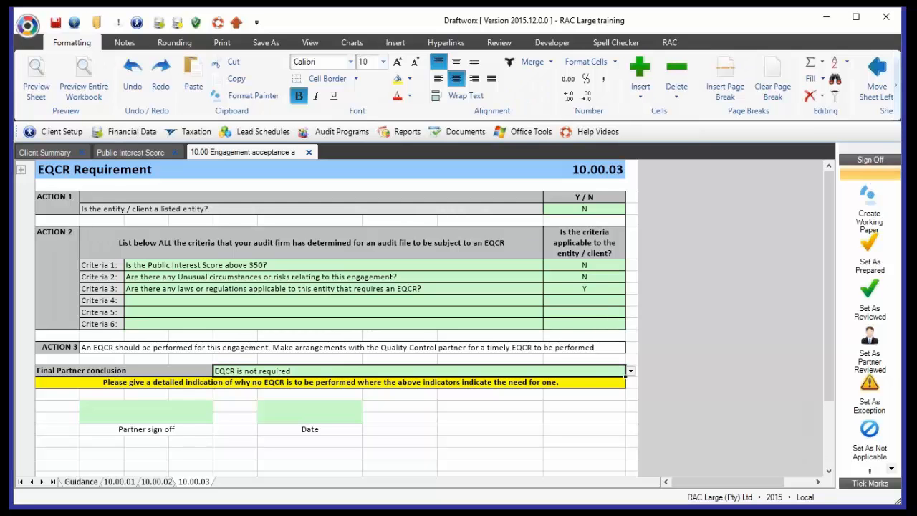
click(631, 371)
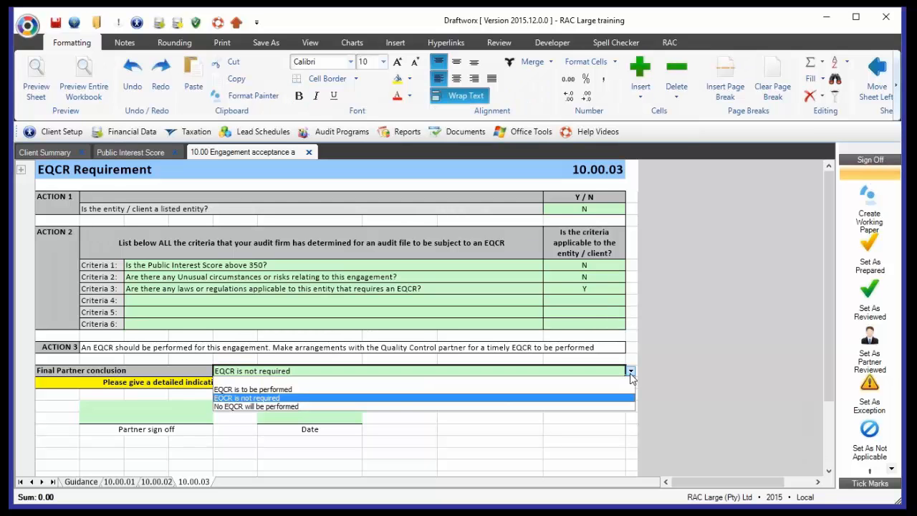
click(282, 390)
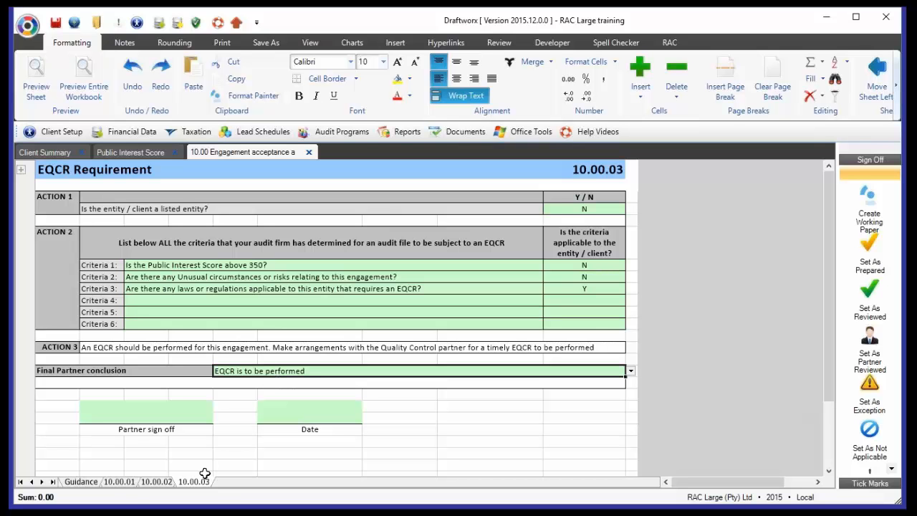
- On sheet 10.00.02, set the total number of individuals with a direct or indirect beneficial interest in the entity to 10
click(156, 482)
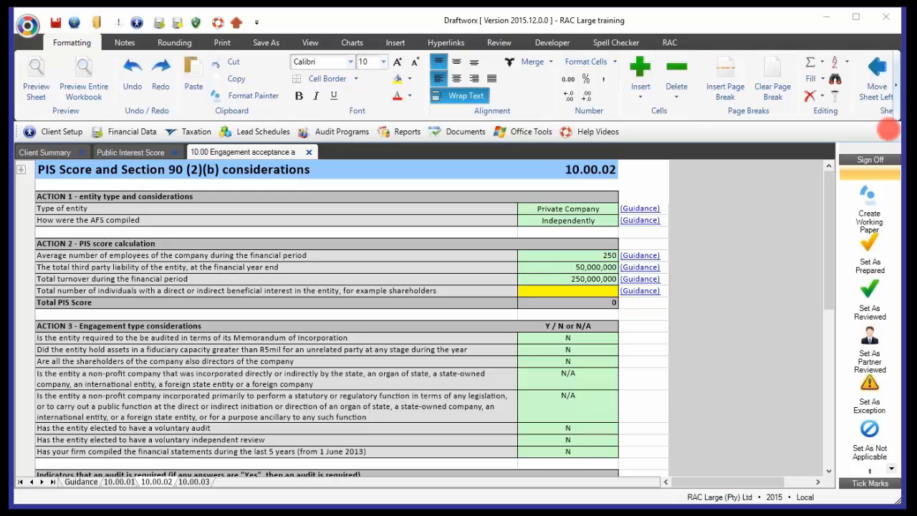
click(568, 291)
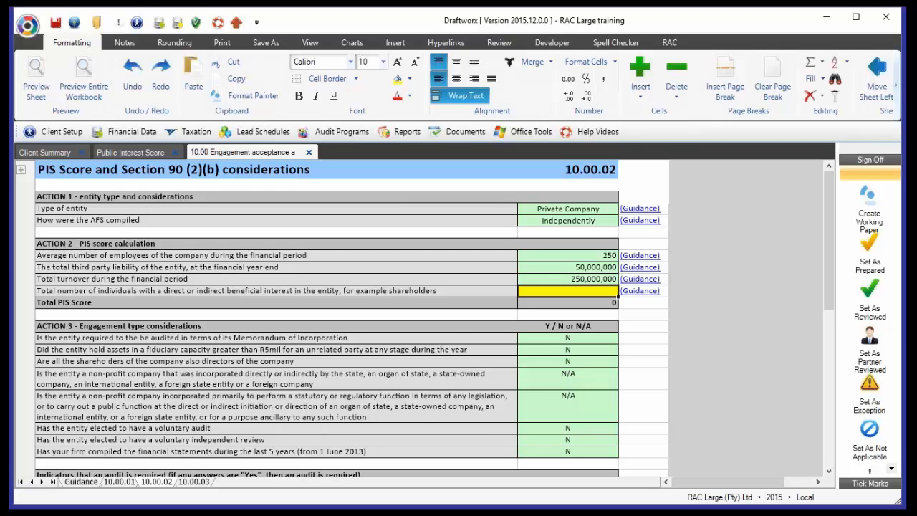
text(10)
key(Return)
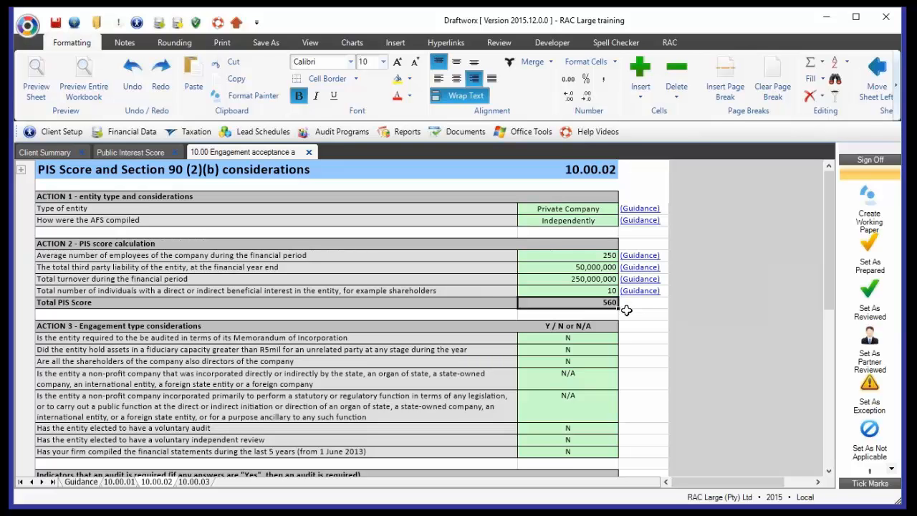
- View the available options for the type of entity under Action 1 without changing the selection
click(609, 208)
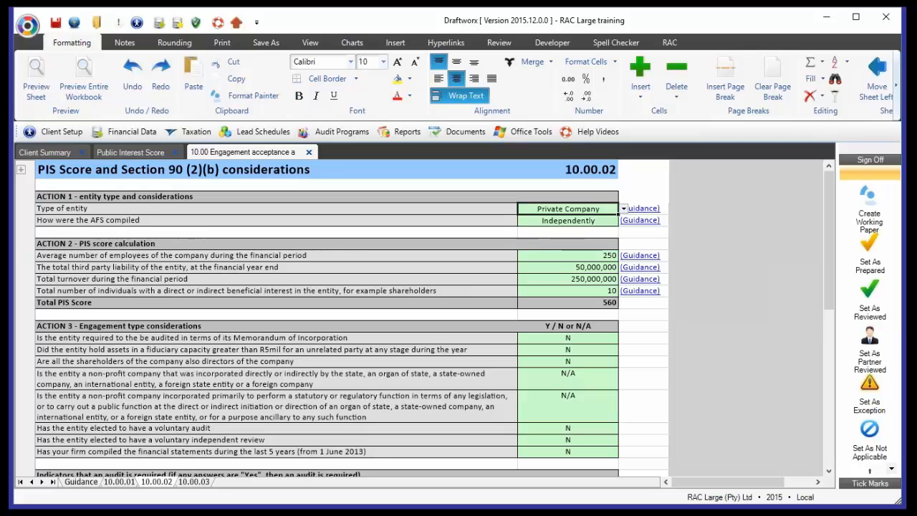
click(625, 208)
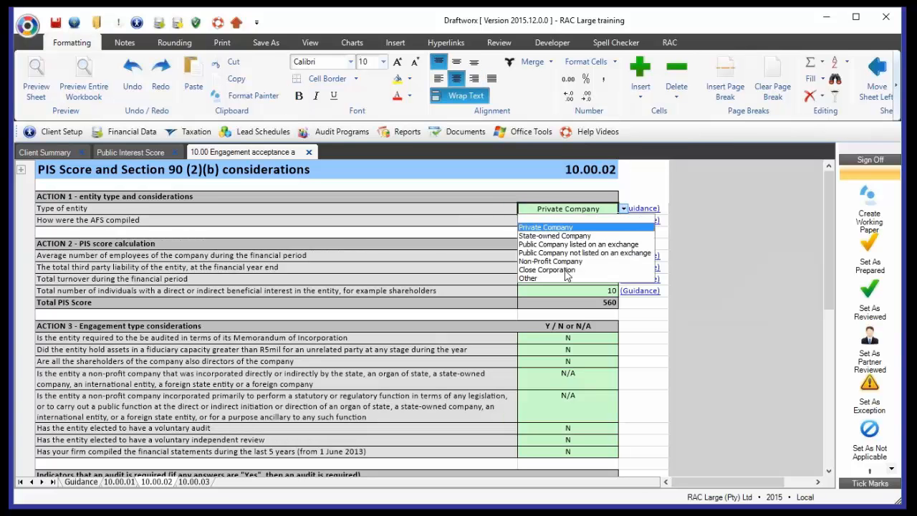
click(624, 210)
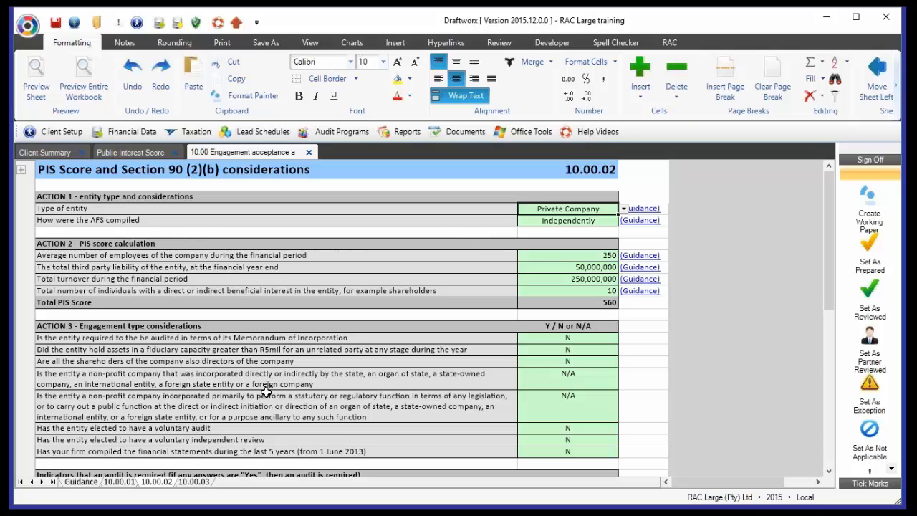
- Review the Action 3 engagement type considerations, the indicators that an audit is required, and the section 90 (2) (b) conclusion
drag(210, 330, 219, 456)
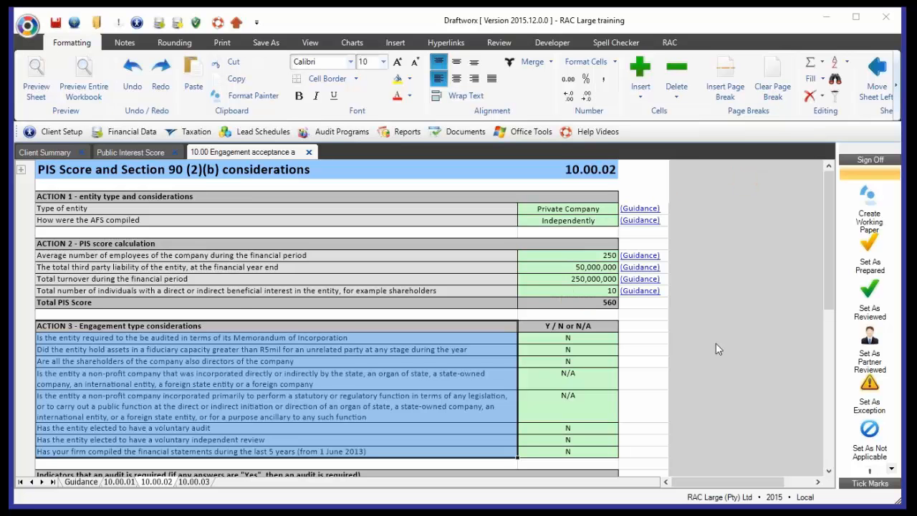
scroll(717, 344, down, 5)
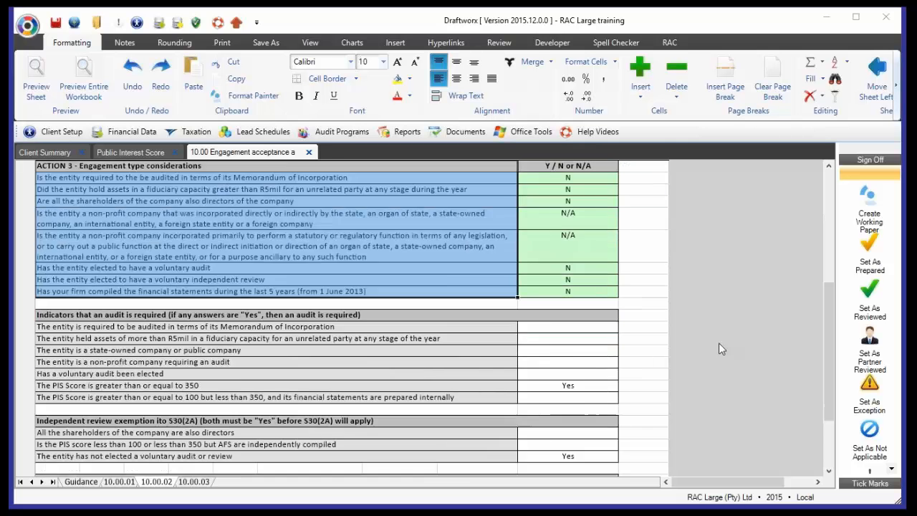
scroll(718, 342, down, 3)
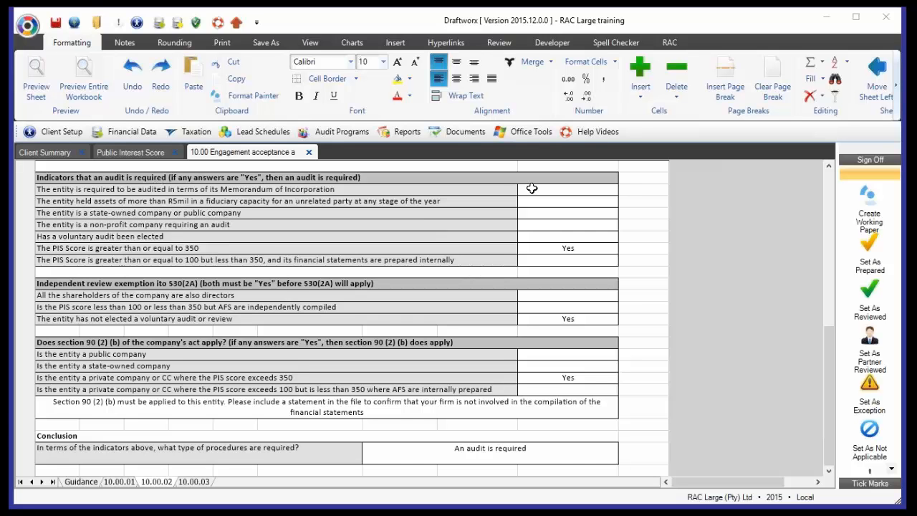
drag(531, 188, 536, 263)
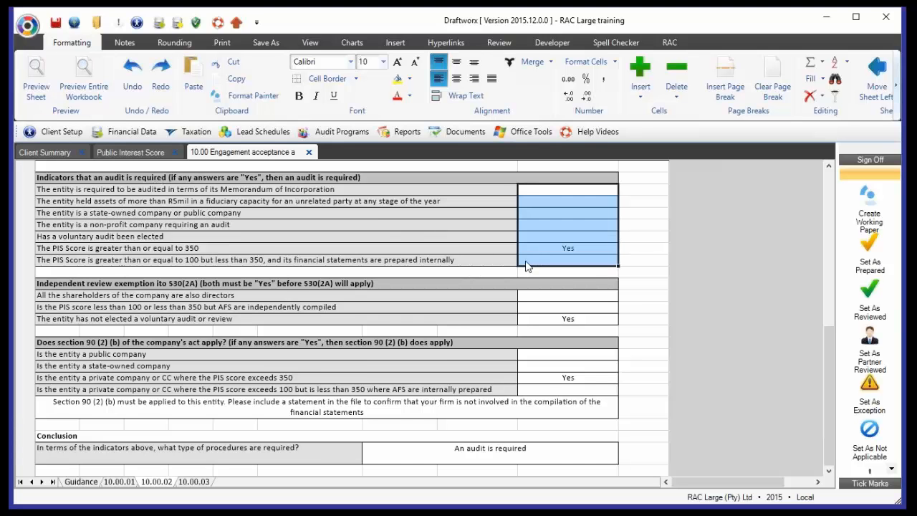
click(659, 212)
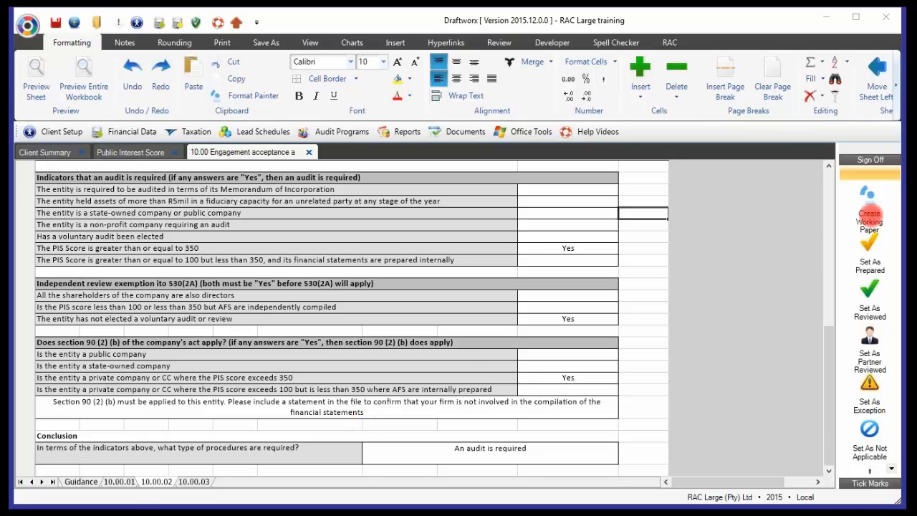
- Return to sheet 10.00.01 and check the responses carried over for EQCR, PIS score, section 90 (2) (b) and nature of procedures
click(119, 482)
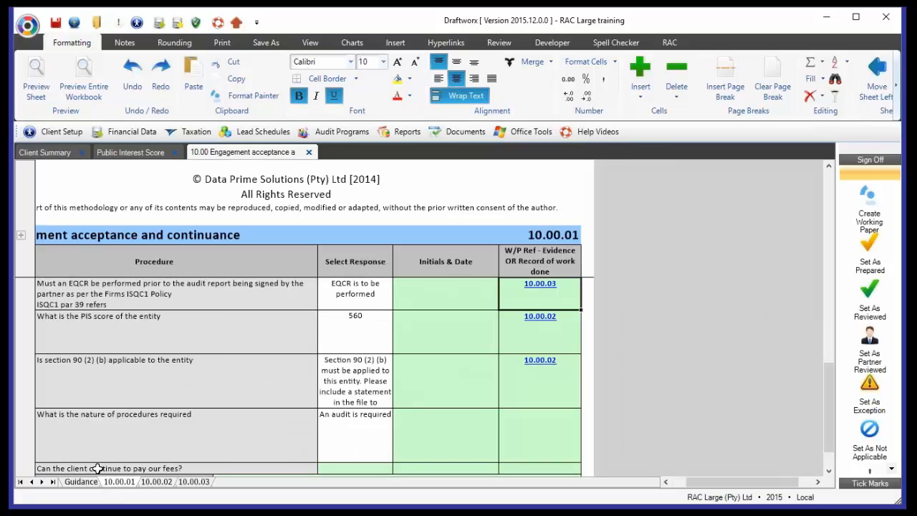
drag(351, 296, 361, 430)
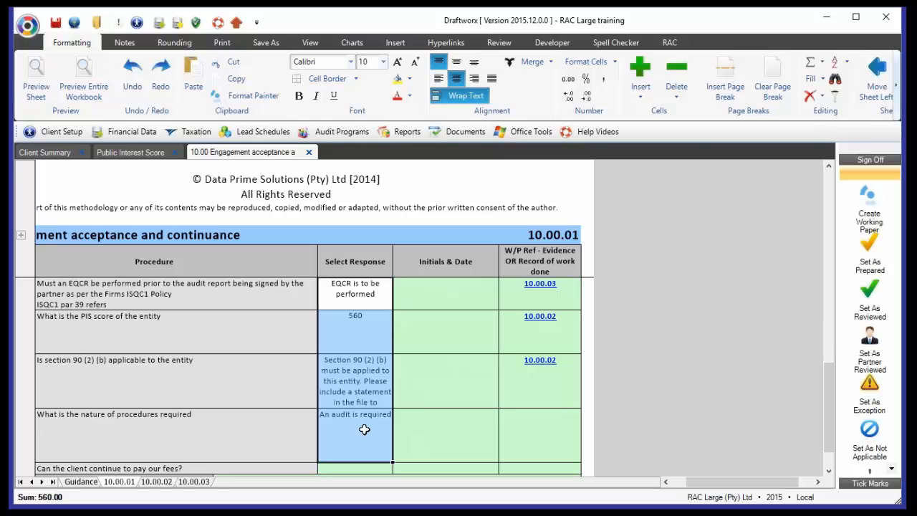
- Open the response options for the procedure asking whether the client can continue to pay our fees
scroll(364, 430, down, 1)
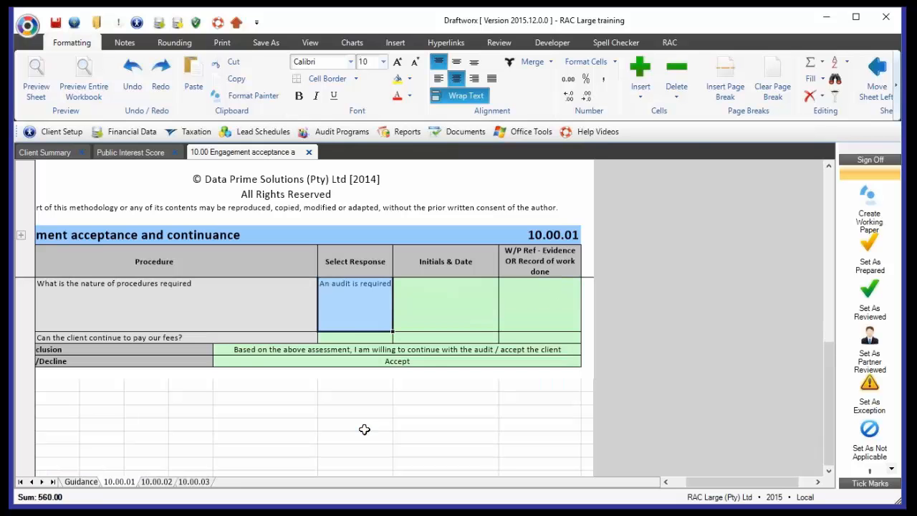
click(352, 333)
click(357, 340)
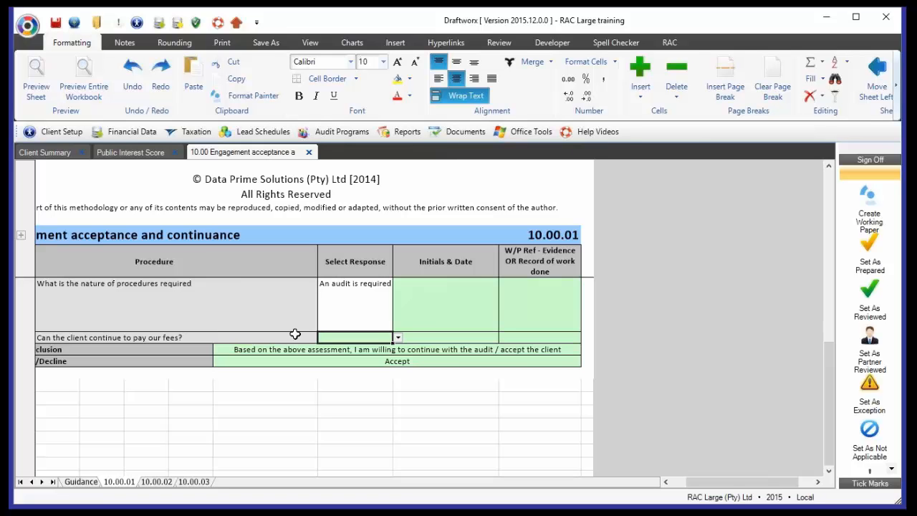
click(402, 337)
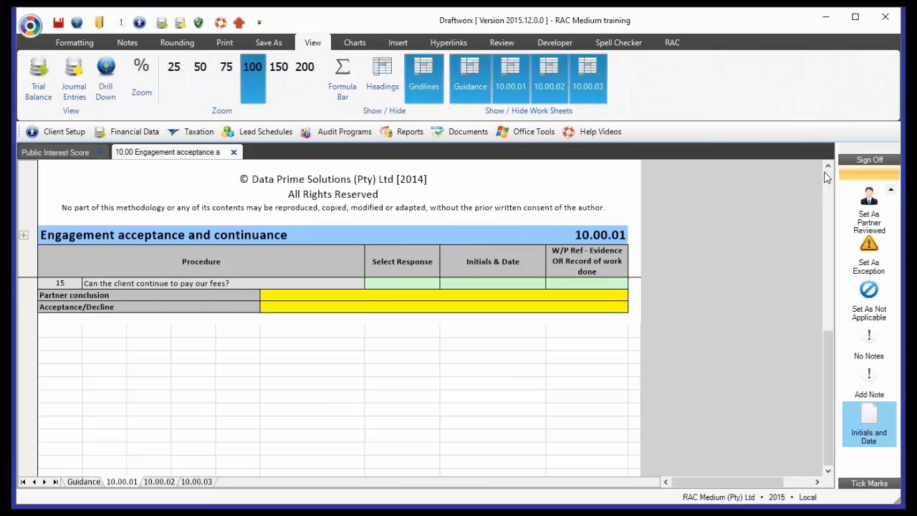
- Set the partner conclusion on sheet 10.00.01 to "Based on the above assessment, I am willing to continue with the audit / accept the client"
click(828, 167)
click(829, 166)
click(828, 471)
click(829, 471)
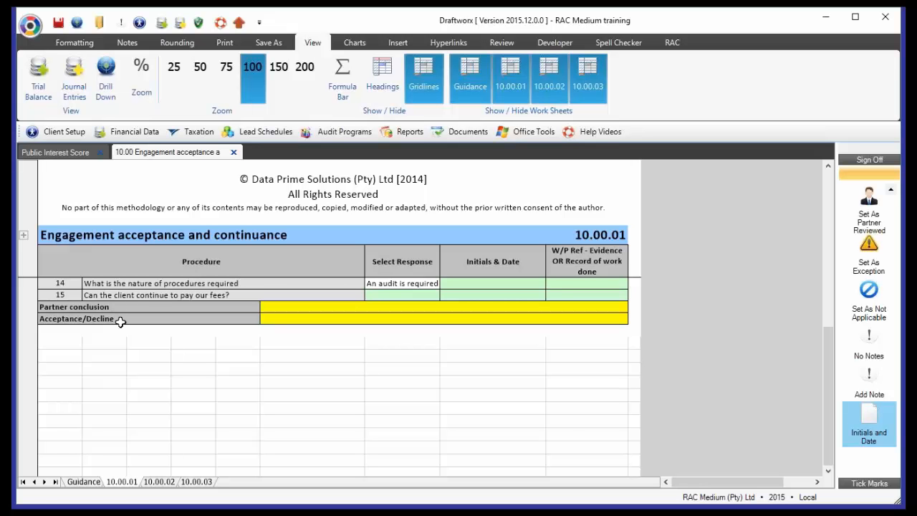
click(610, 307)
click(635, 308)
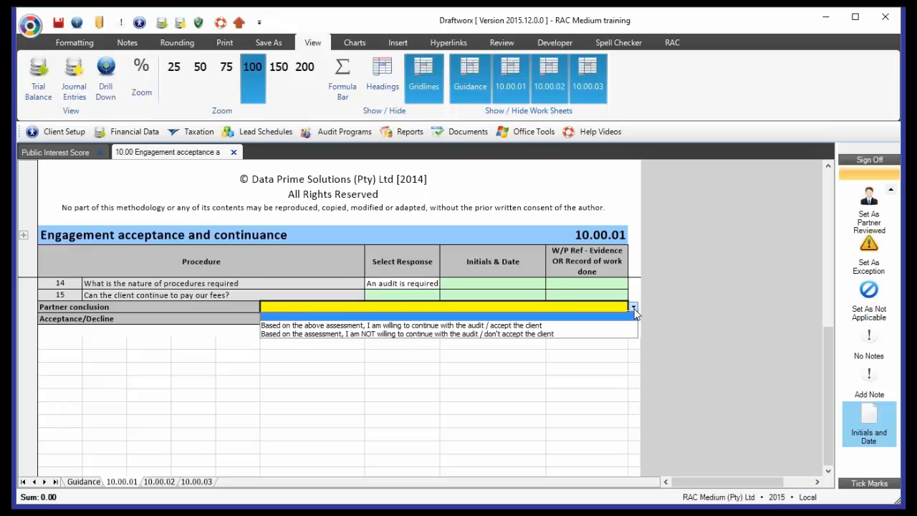
click(376, 325)
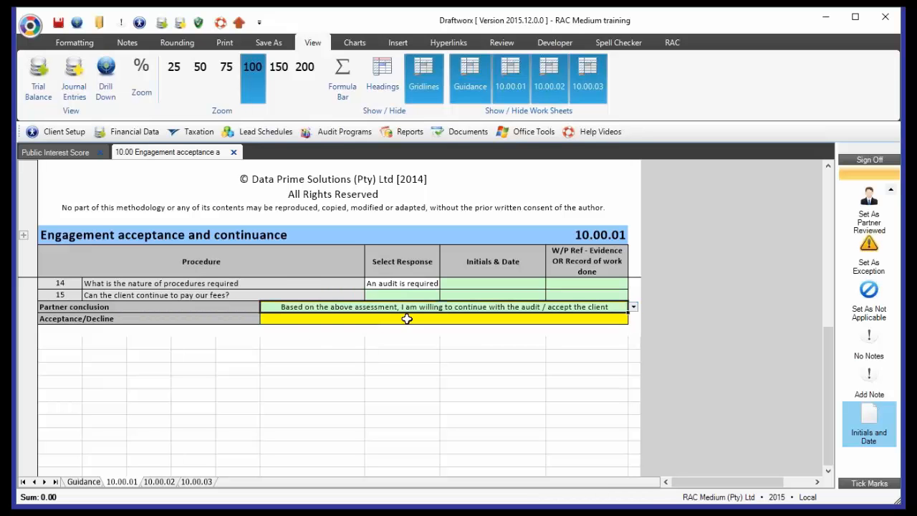
- Set the Acceptance/Decline response below the partner conclusion to Accept
click(407, 318)
click(634, 320)
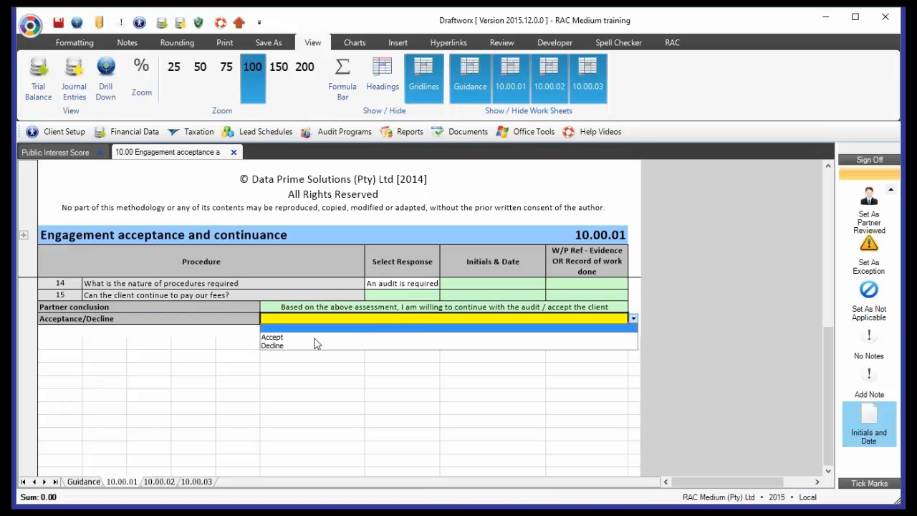
click(310, 336)
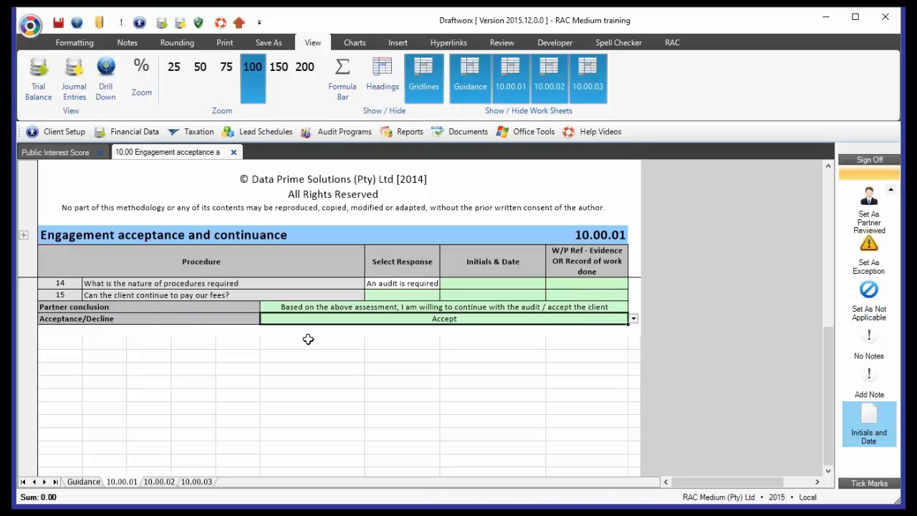
scroll(308, 339, up, 10)
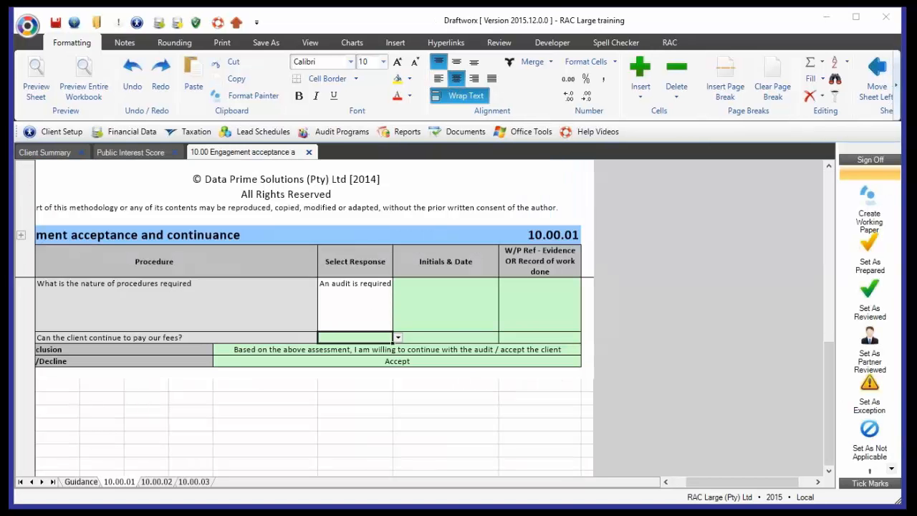
- Open the 10.01 New engagement Predecessor auditor review working paper from the engagement and team setup programs and collapse its header details
click(341, 134)
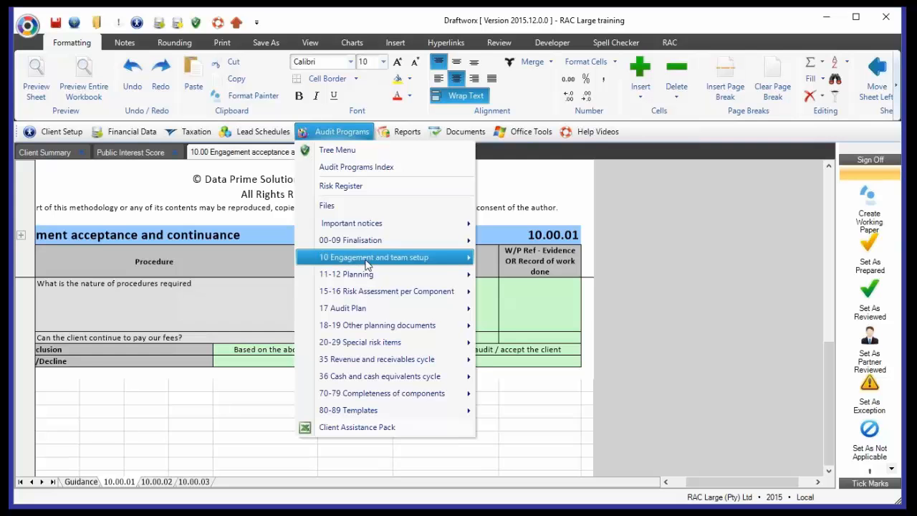
mouse_move(367, 265)
click(556, 276)
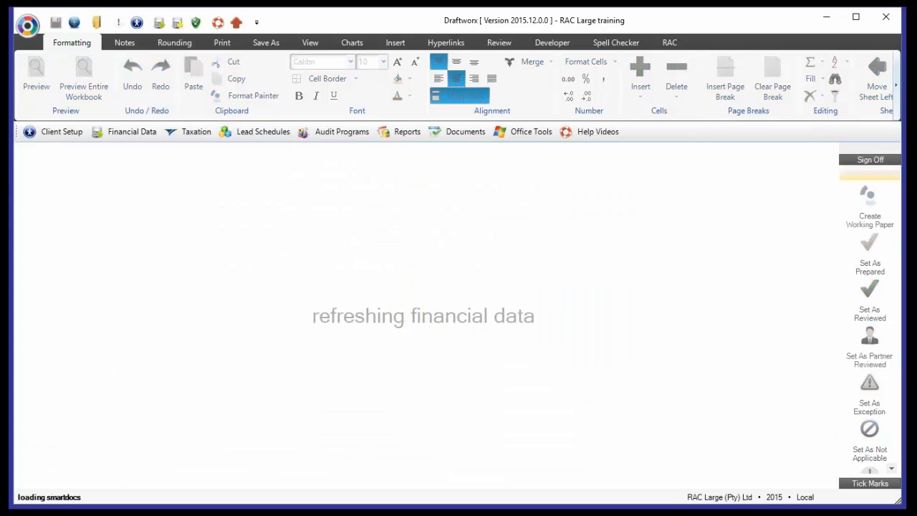
scroll(280, 309, up, 15)
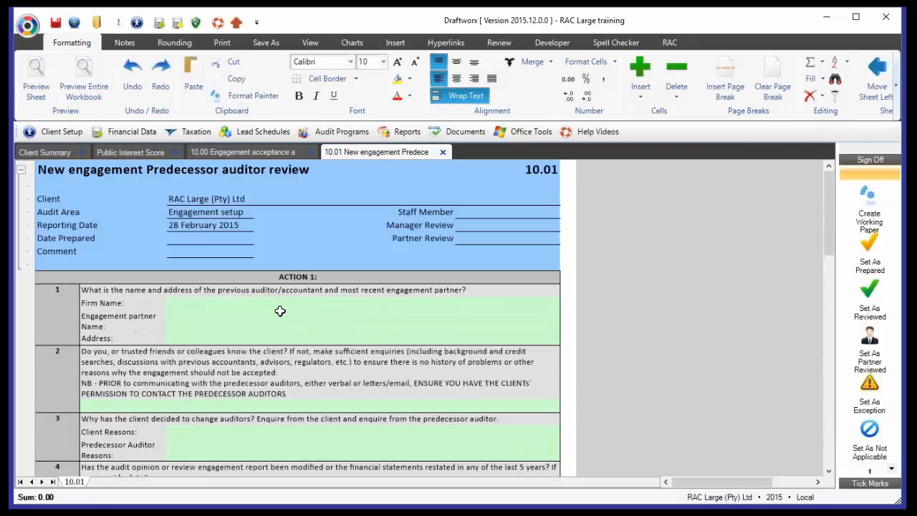
click(21, 169)
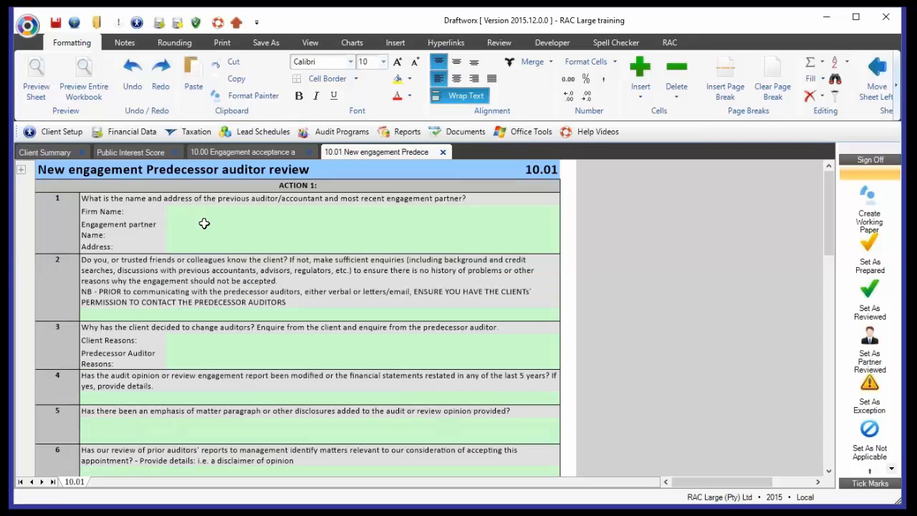
- Review the Action 1 questions on the predecessor auditor, reasons for changing auditors, prior opinions, management integrity, industry risks and fees
click(180, 346)
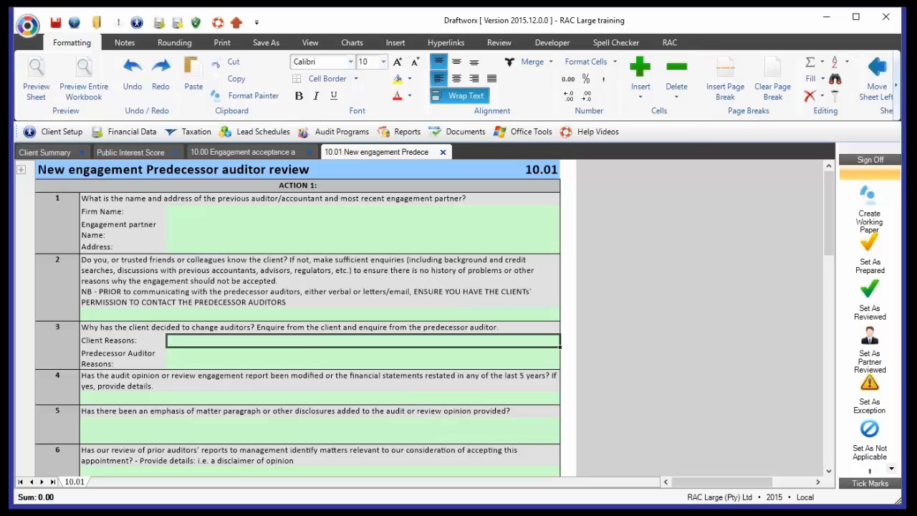
click(182, 296)
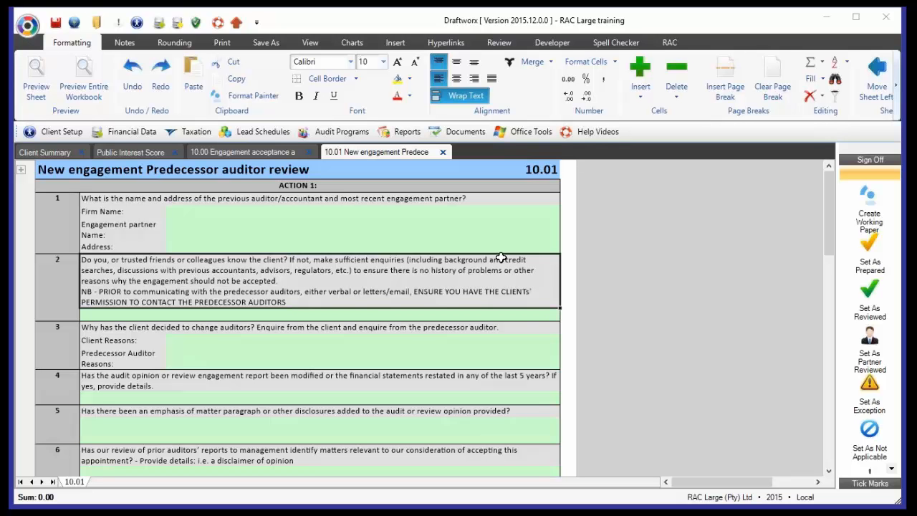
click(208, 341)
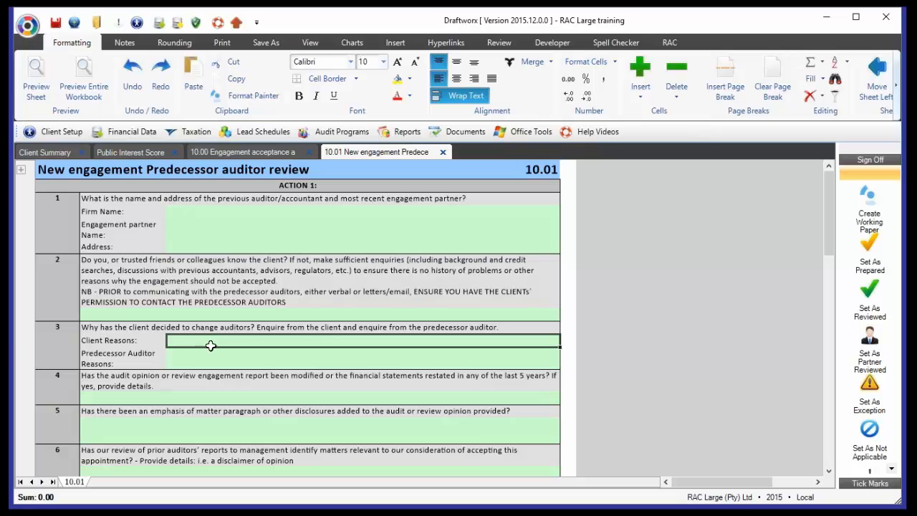
click(200, 361)
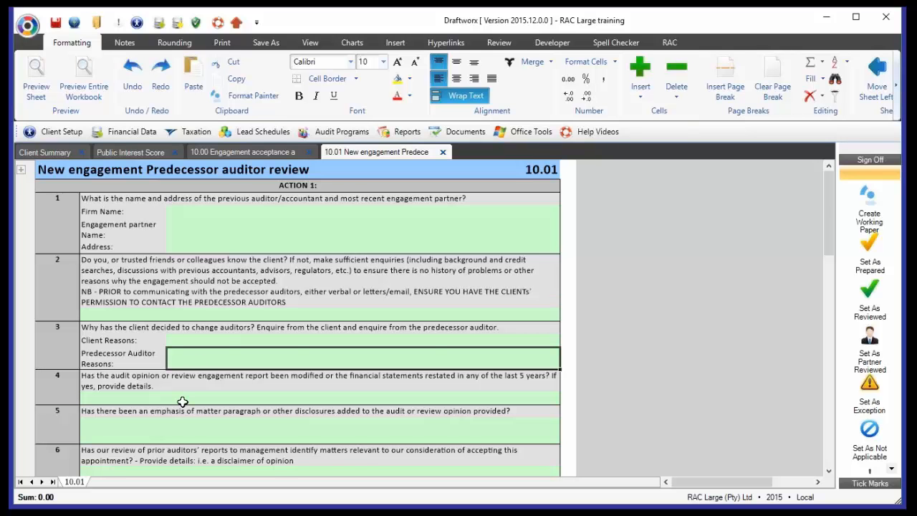
scroll(183, 402, down, 1)
scroll(183, 402, down, 2)
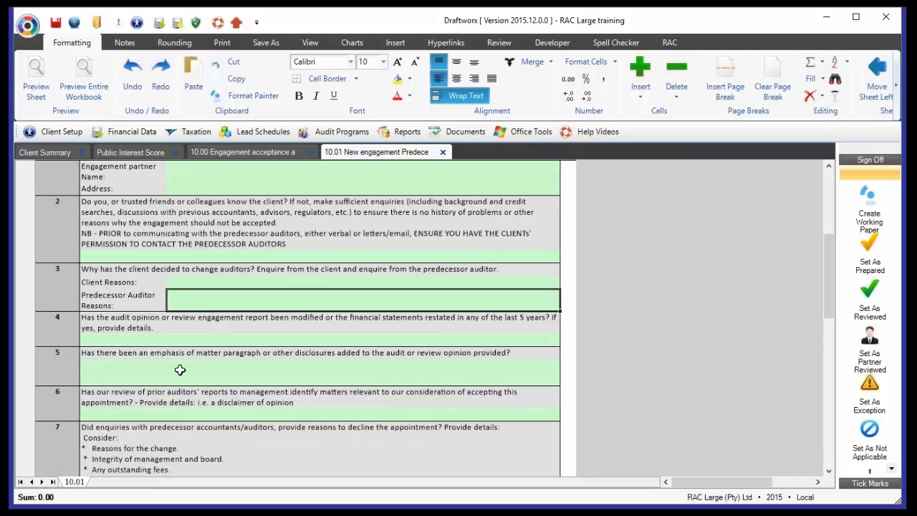
scroll(179, 369, down, 6)
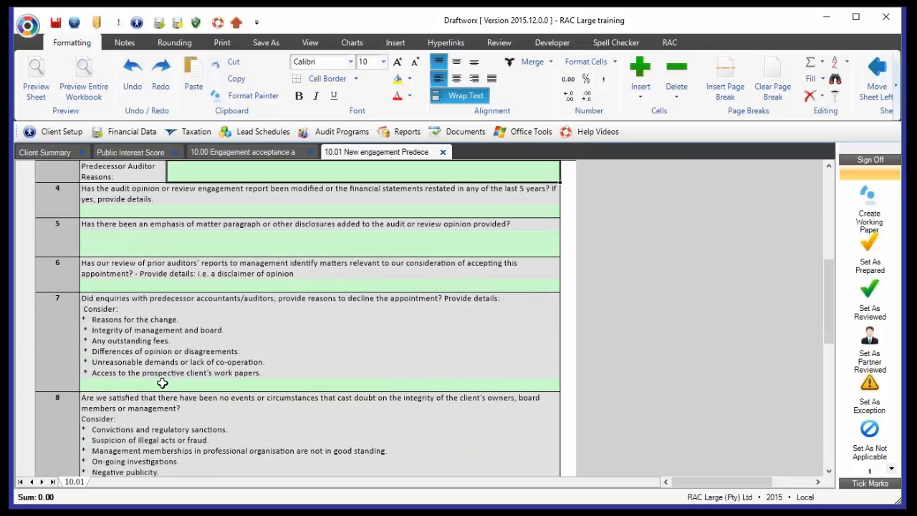
click(161, 385)
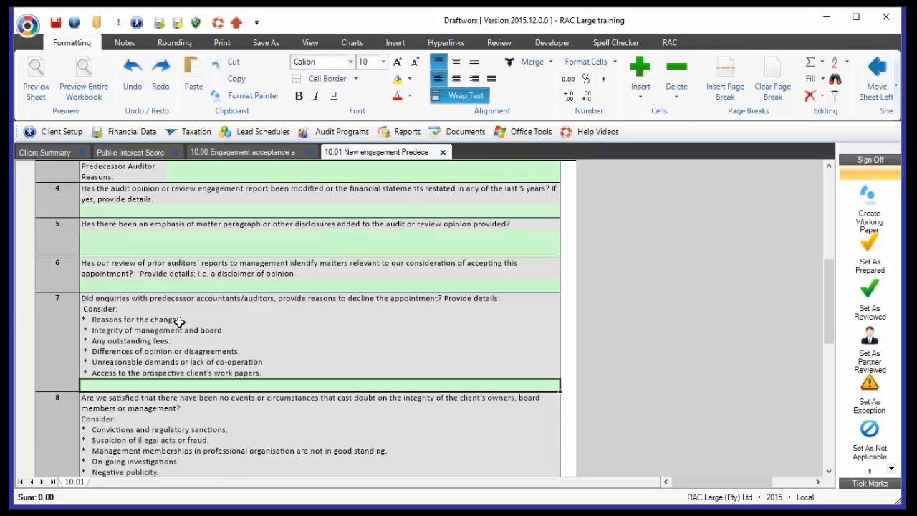
scroll(193, 352, down, 4)
scroll(222, 377, down, 15)
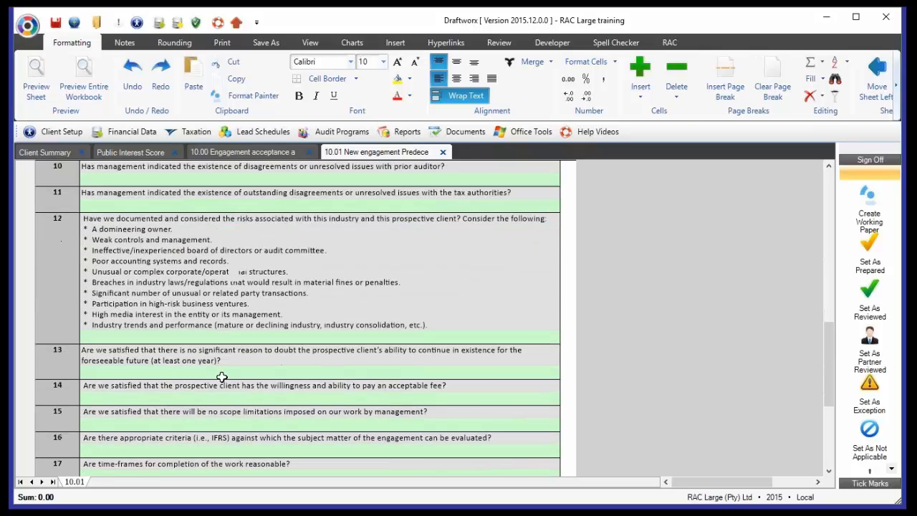
scroll(222, 377, down, 10)
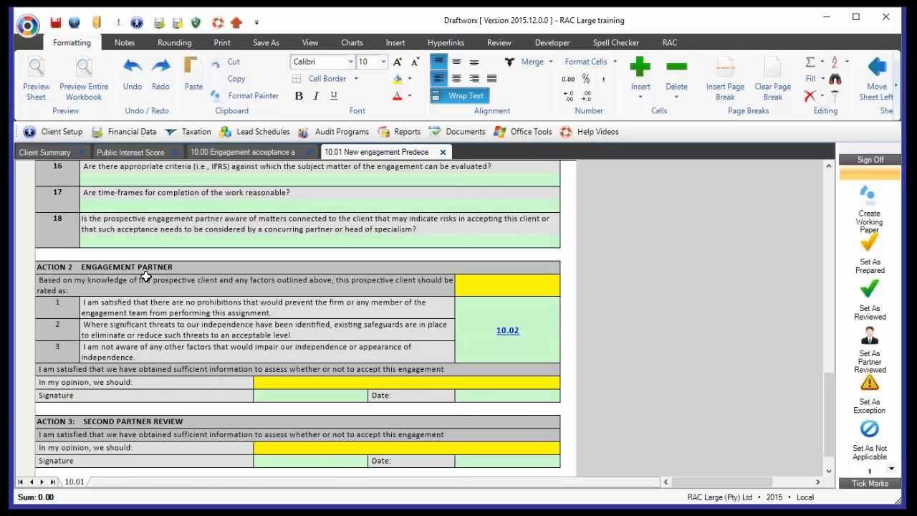
- Rate the prospective client as Moderate Risk in the Action 2 engagement partner section
click(87, 287)
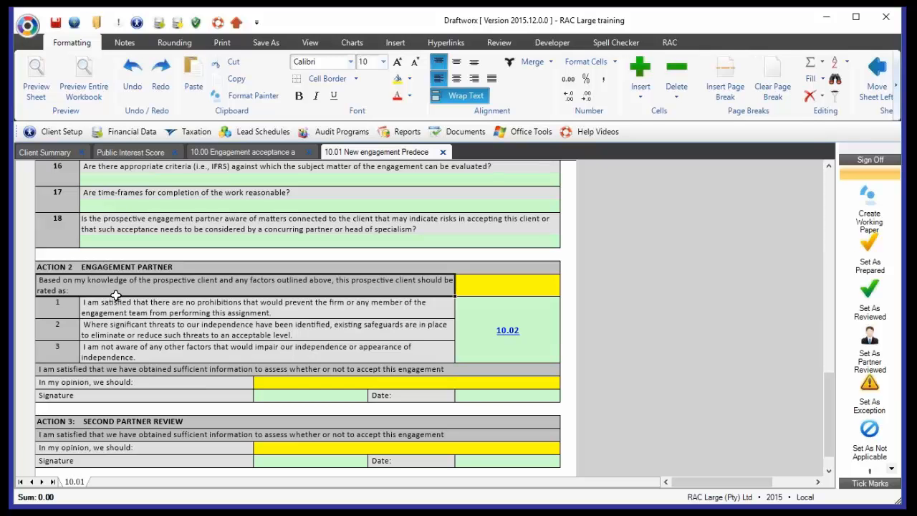
click(486, 285)
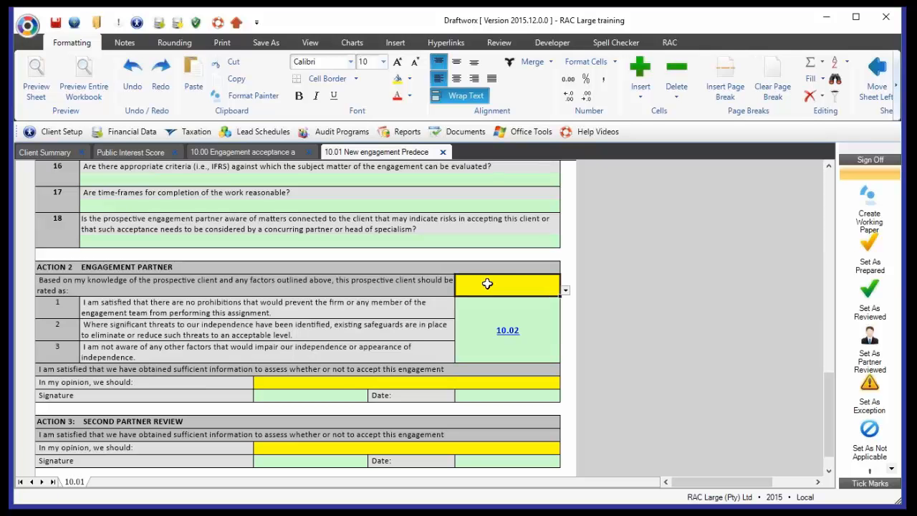
click(488, 284)
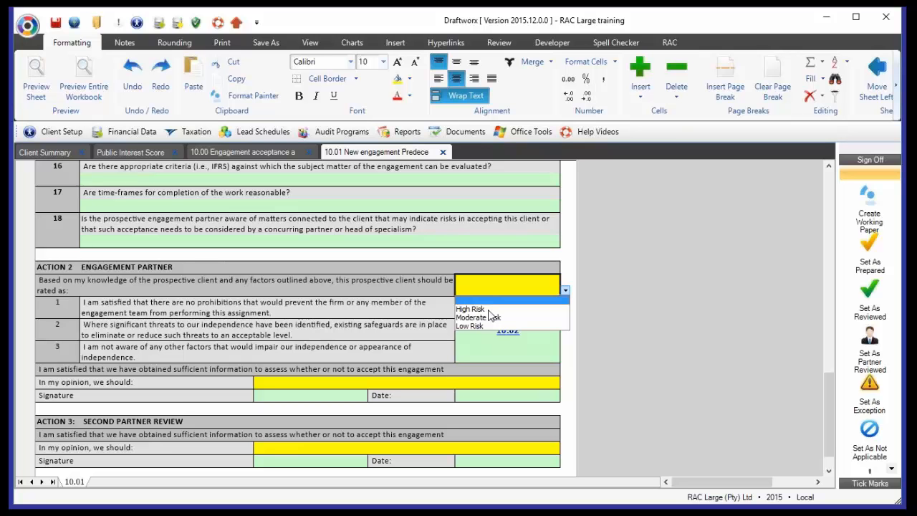
click(487, 318)
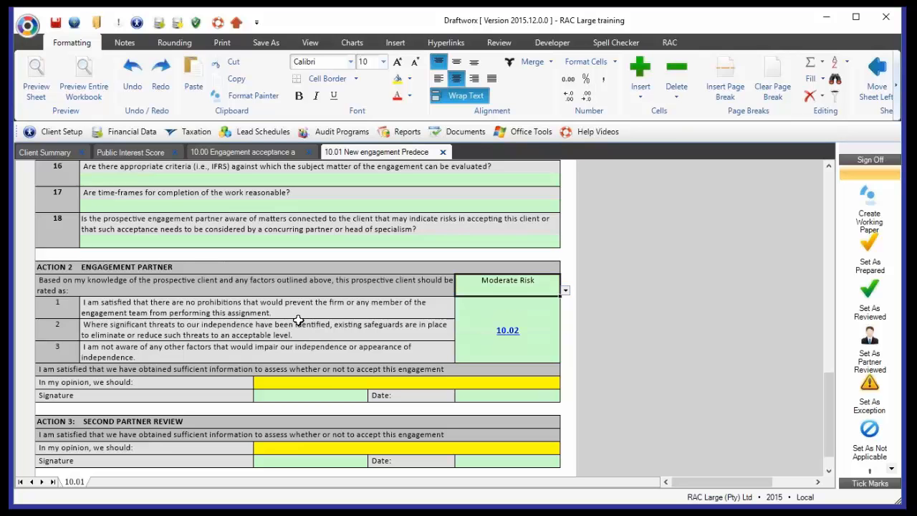
- Review the Action 2 independence statements and set the engagement partner's opinion to Accept the engagement
click(290, 314)
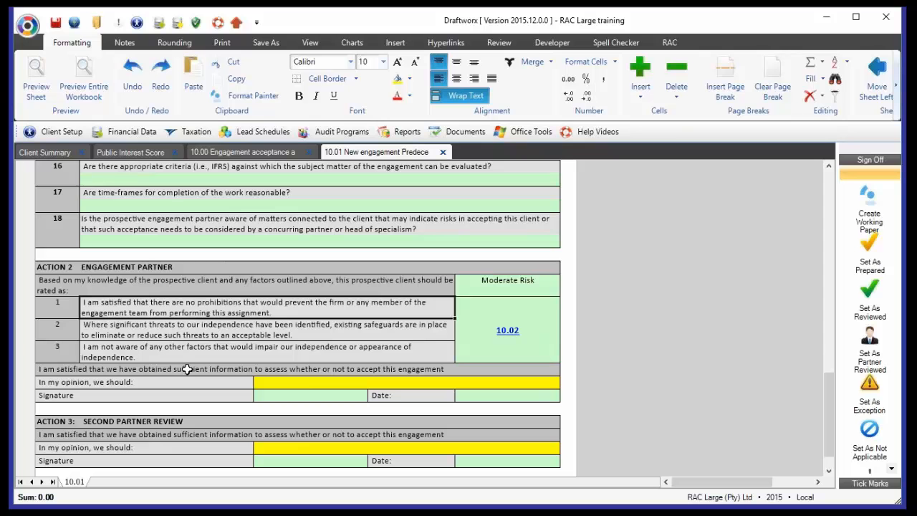
click(306, 382)
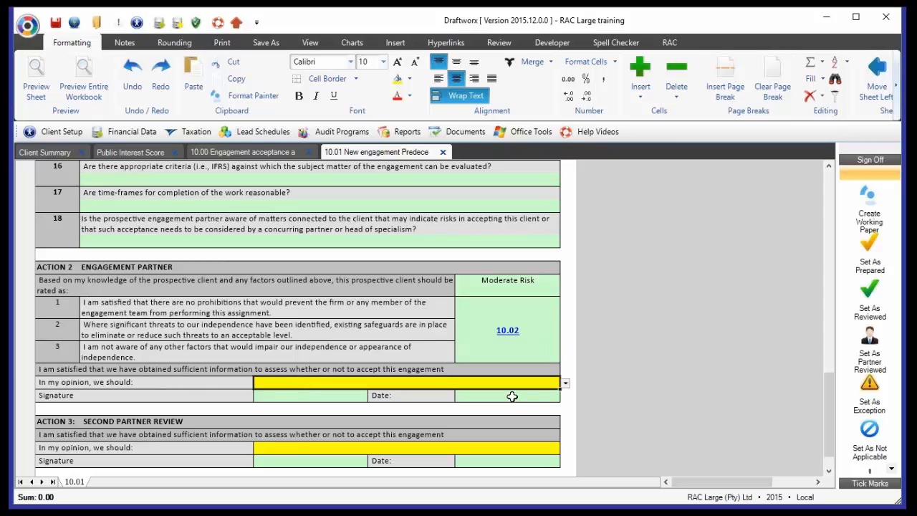
click(565, 383)
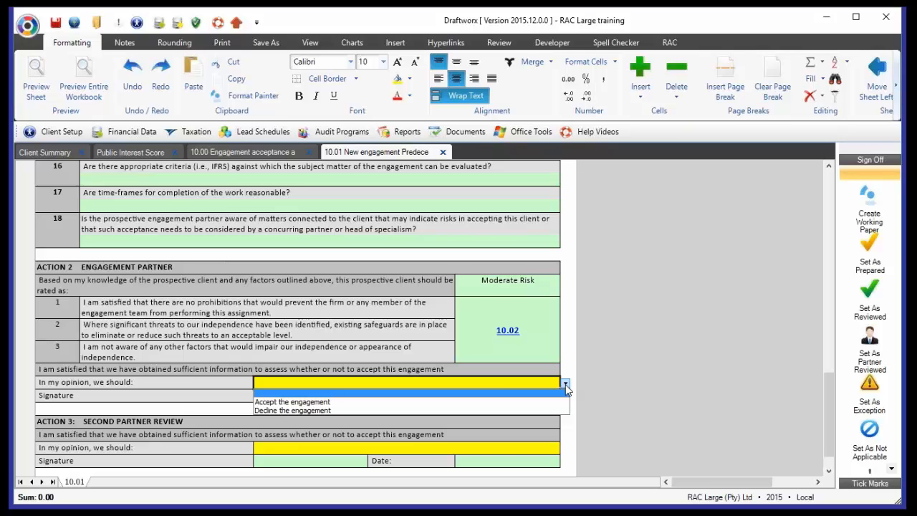
click(290, 402)
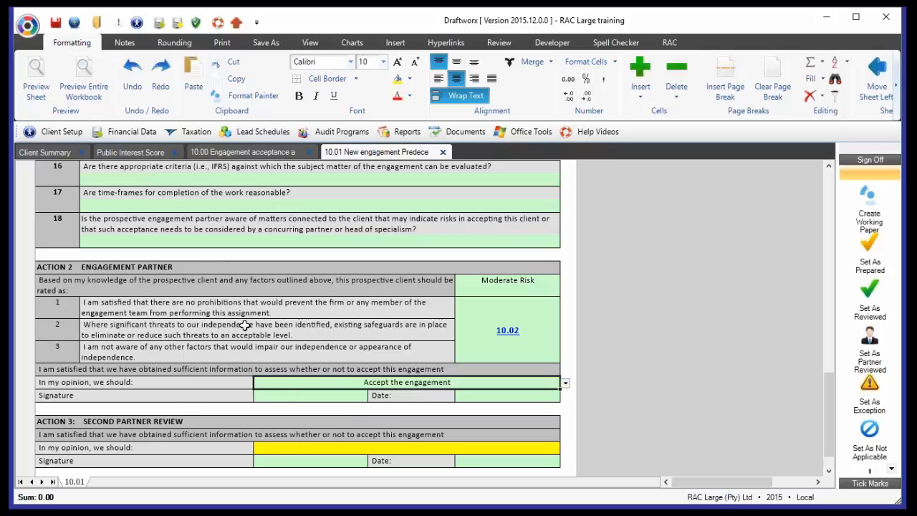
click(280, 401)
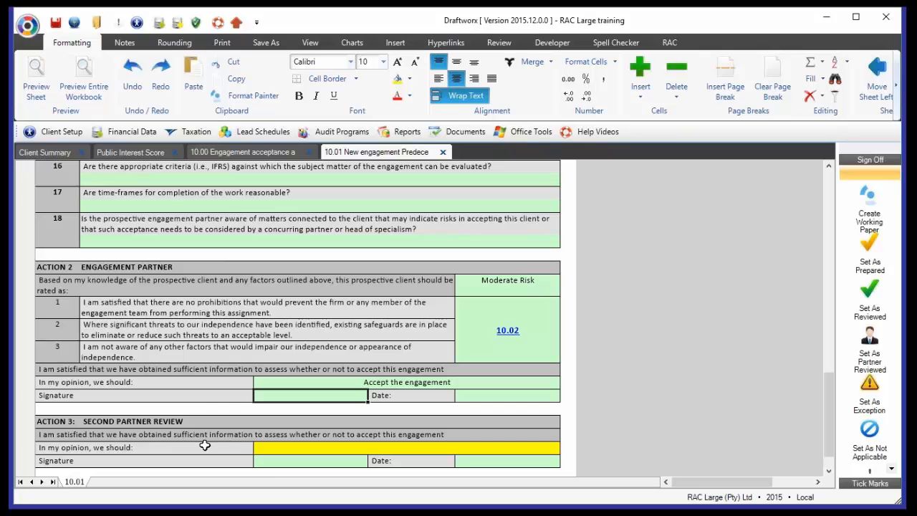
- Set the Action 3 second partner's opinion to Accept the engagement and sign off the working paper as partner reviewed
click(214, 424)
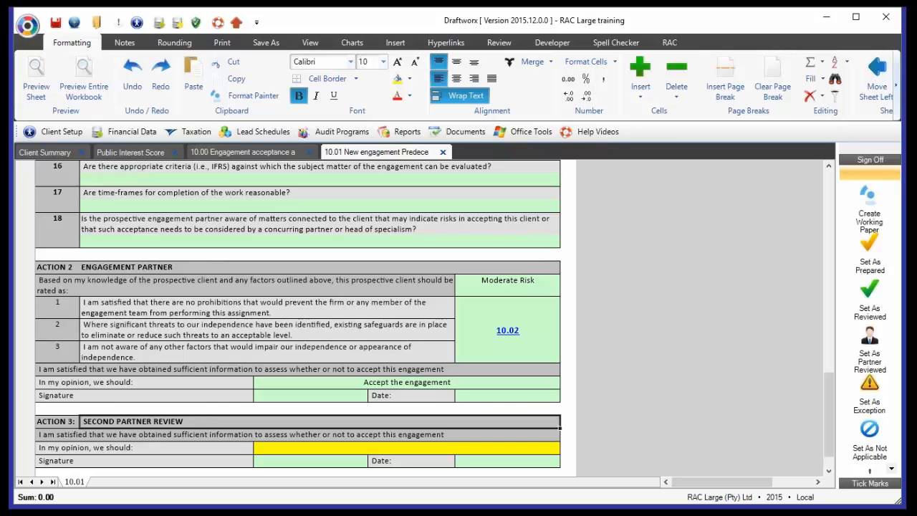
click(266, 448)
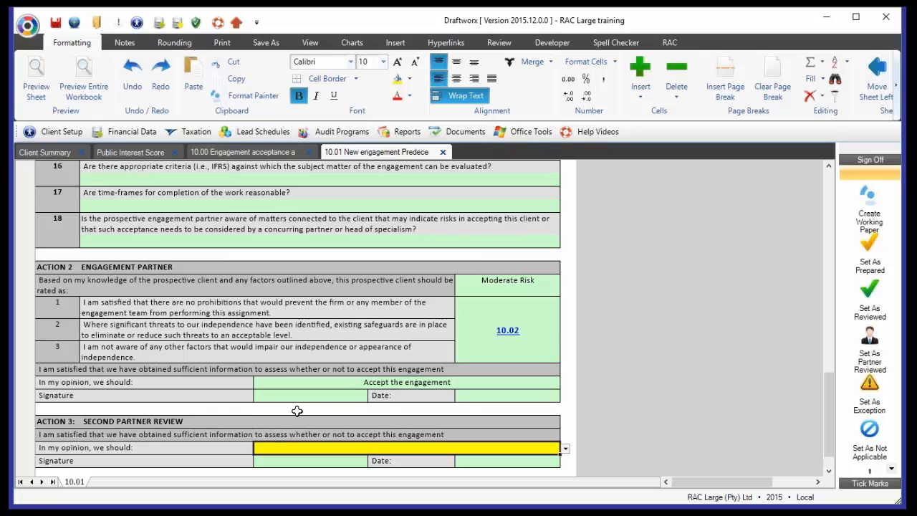
click(566, 449)
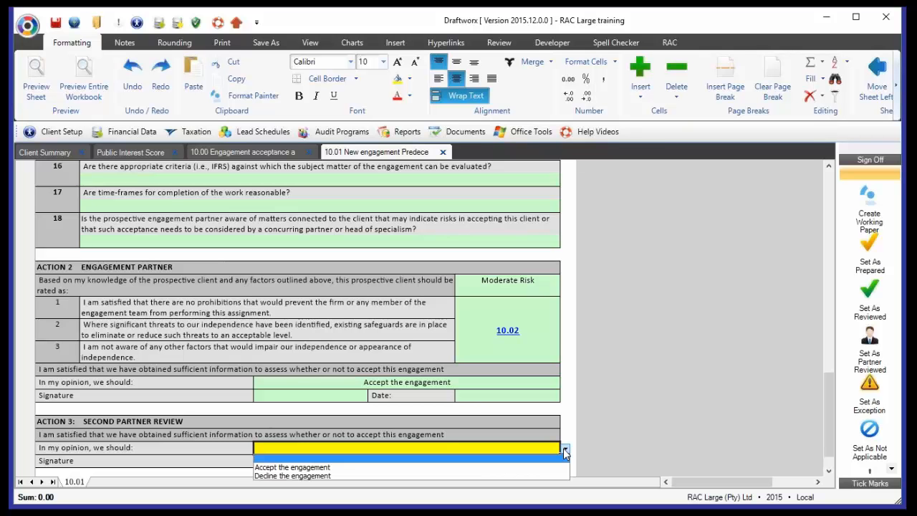
click(566, 449)
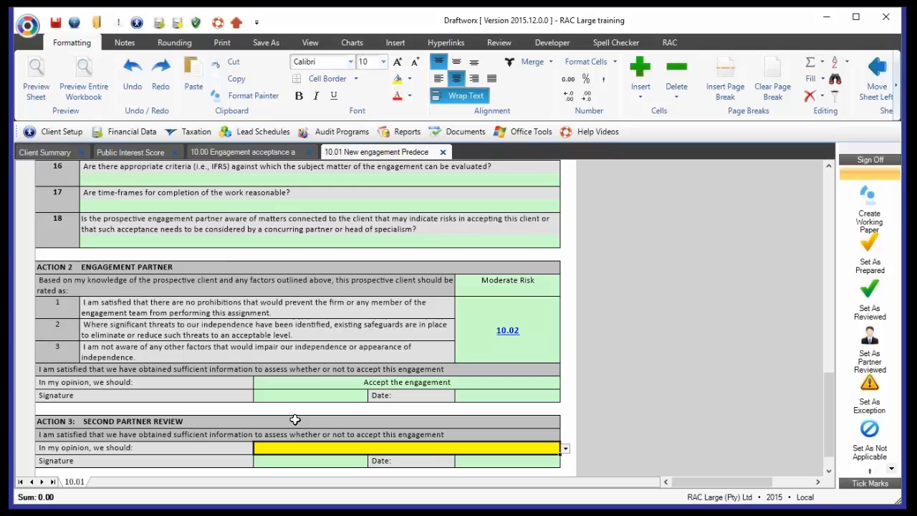
scroll(295, 420, down, 1)
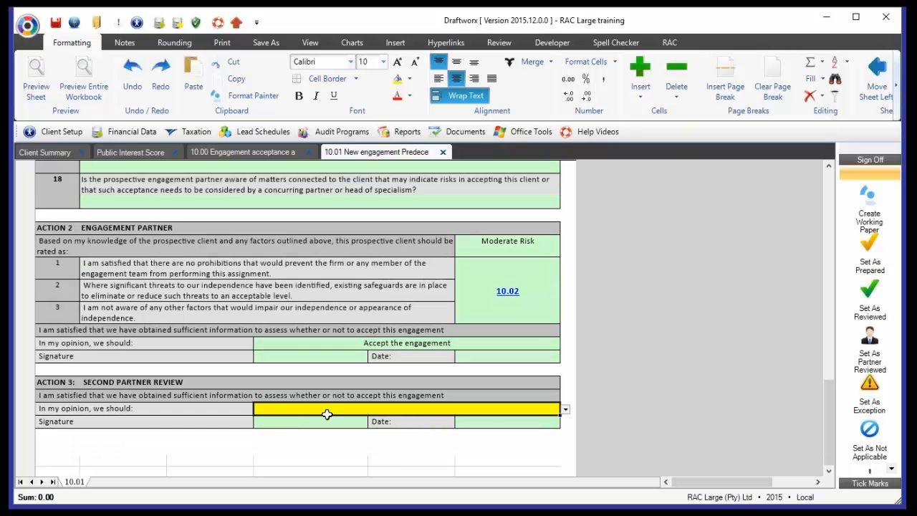
click(565, 409)
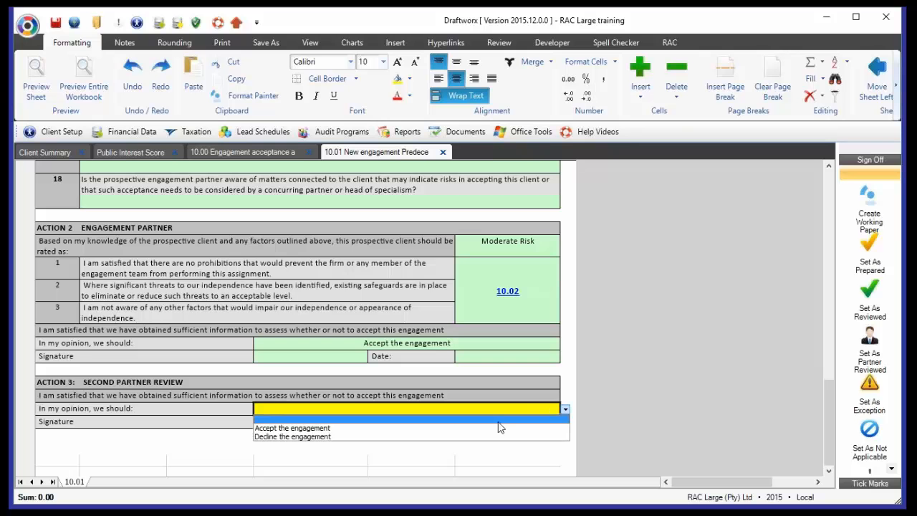
click(450, 422)
click(566, 409)
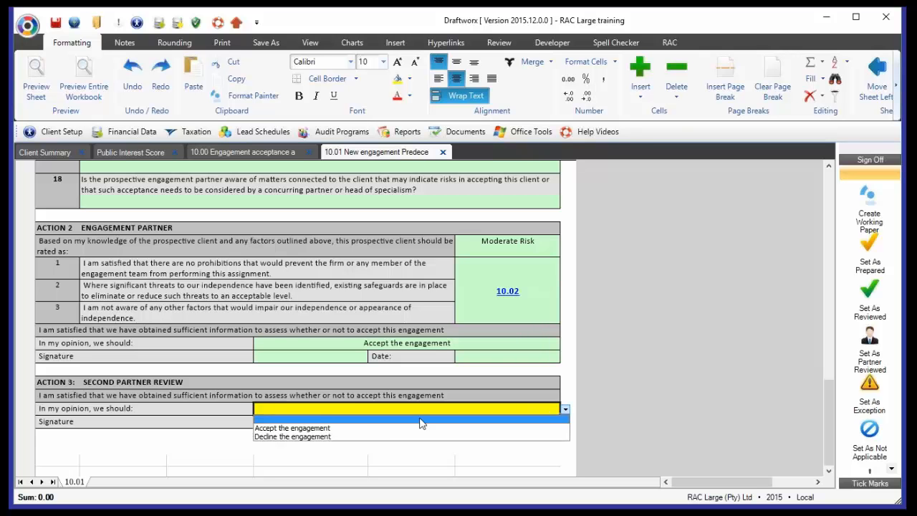
click(329, 429)
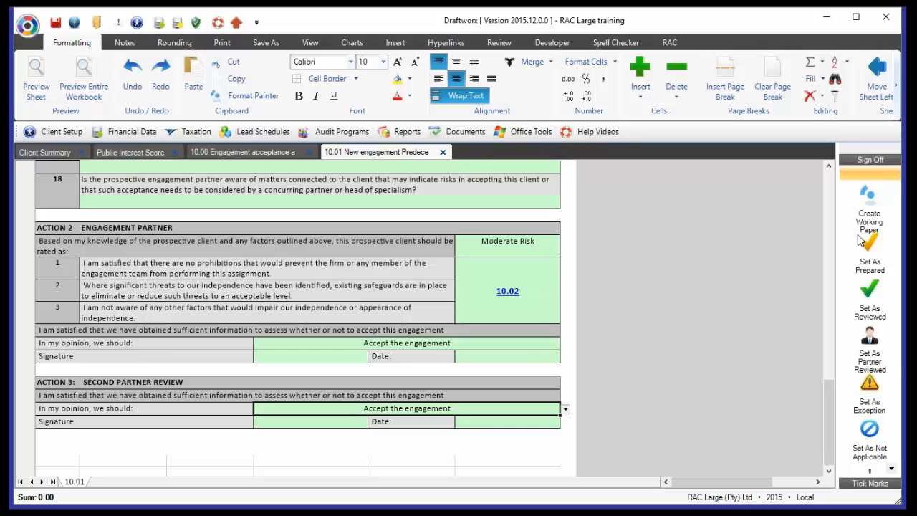
click(870, 350)
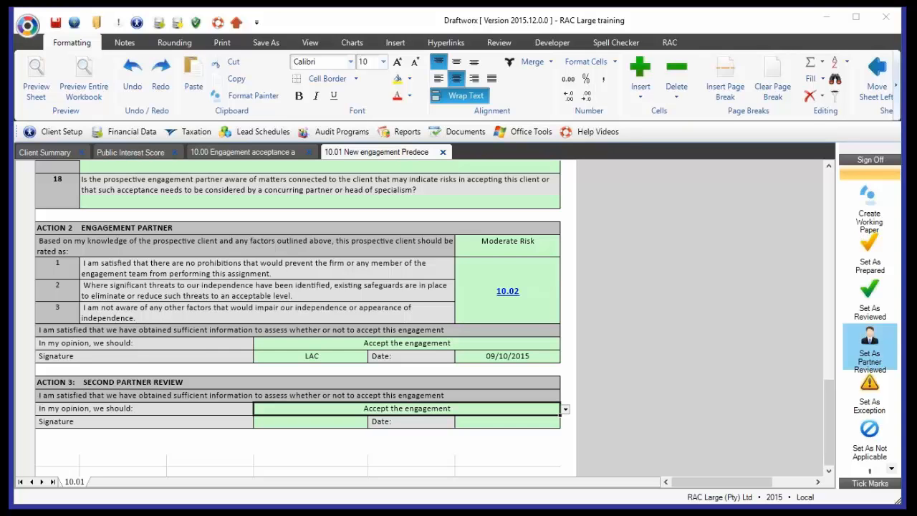
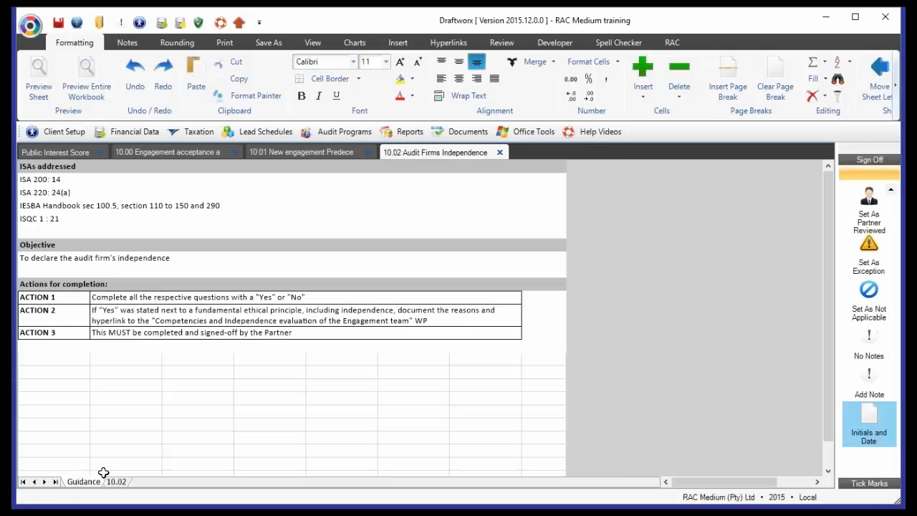
- Open the 10.02 sheet of Audit Firms Independence and review the Action 1 prohibition answers and the Action 2 documentation cells
click(116, 482)
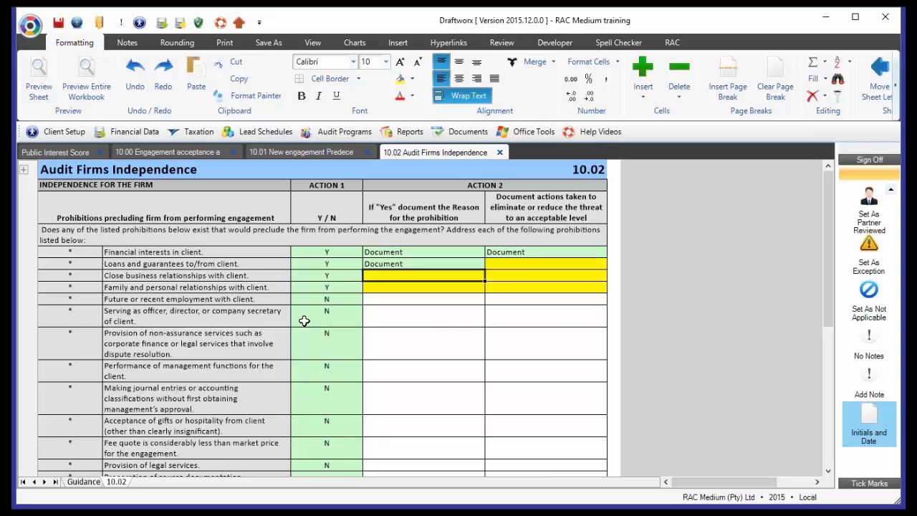
scroll(308, 327, down, 4)
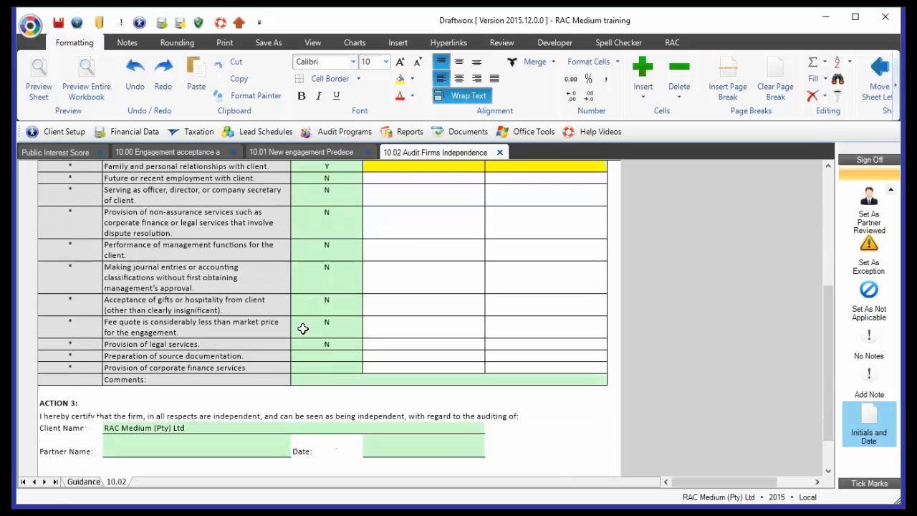
scroll(204, 251, up, 3)
drag(212, 235, 215, 245)
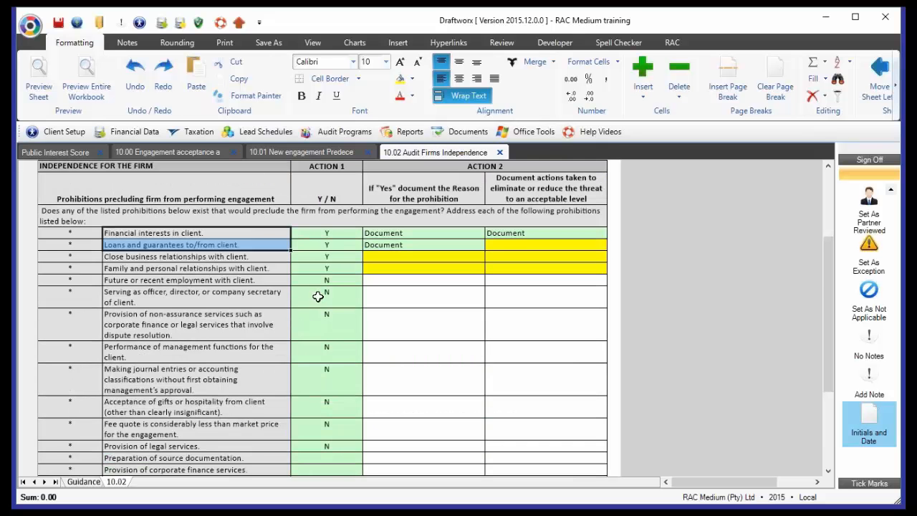
click(309, 236)
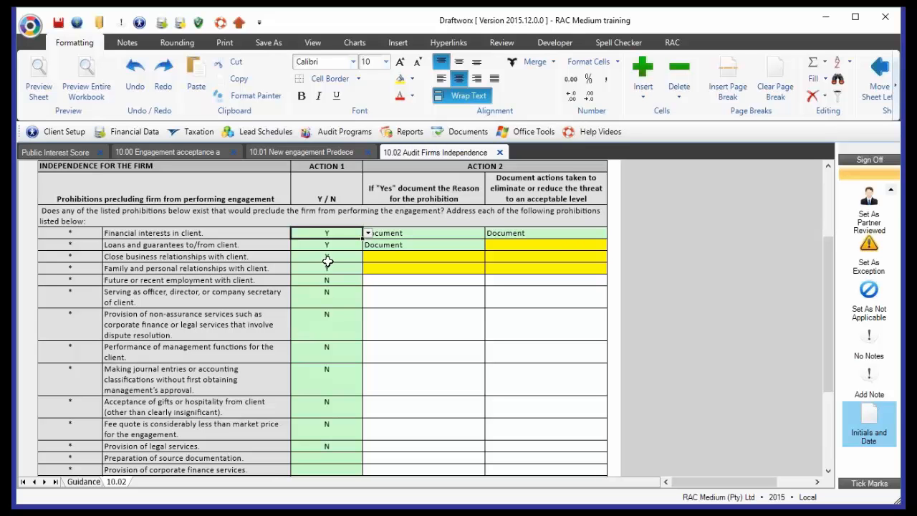
click(191, 233)
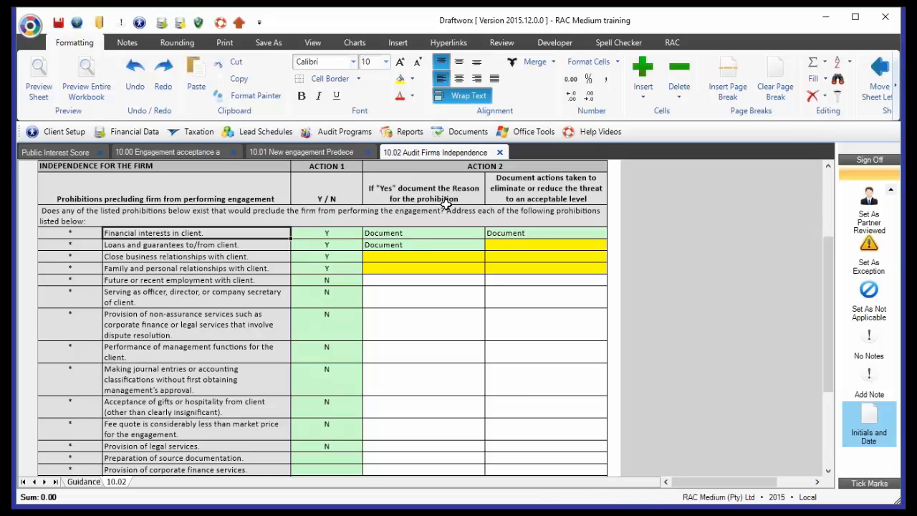
click(407, 236)
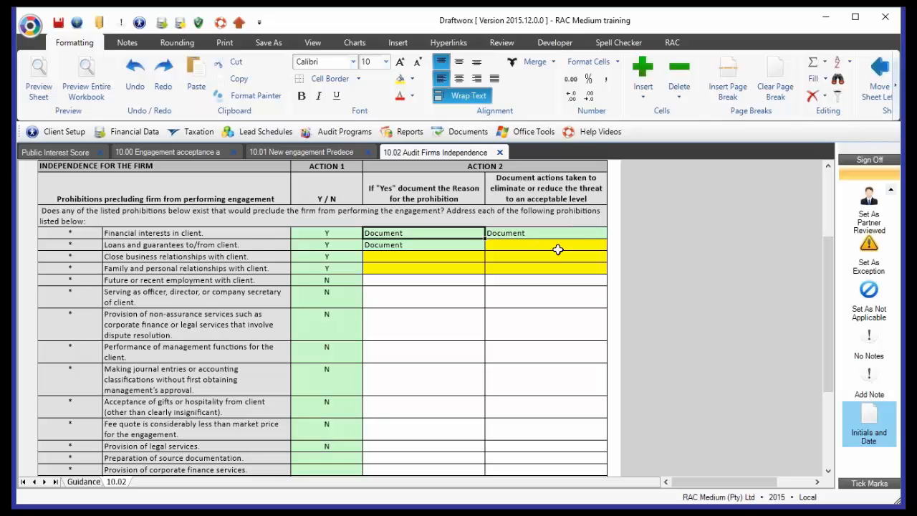
click(437, 256)
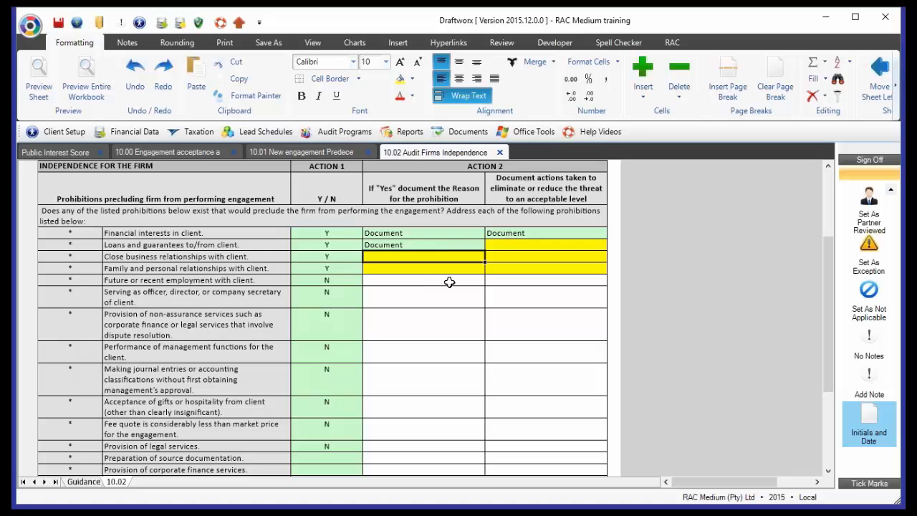
click(330, 291)
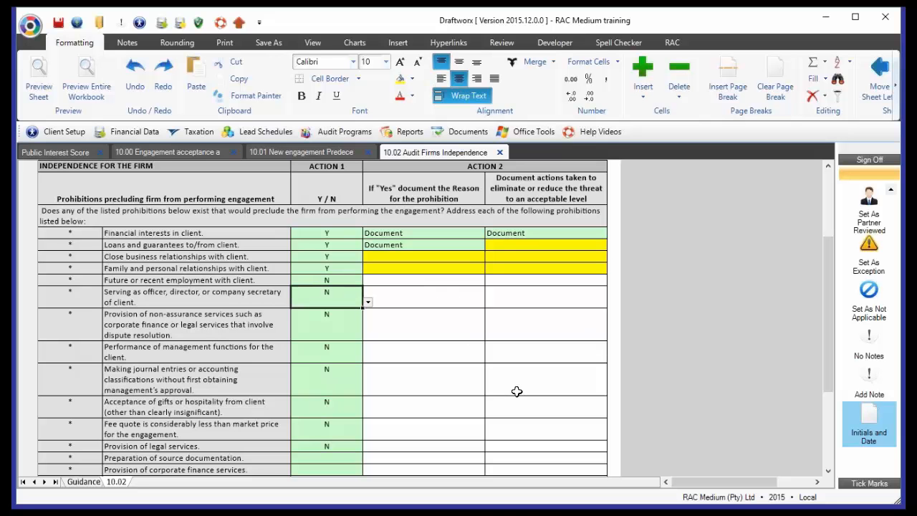
- Enter "asdf" as the Action 2 reason for the prohibition on close business relationships with the client
click(445, 255)
text(asdf)
key(Return)
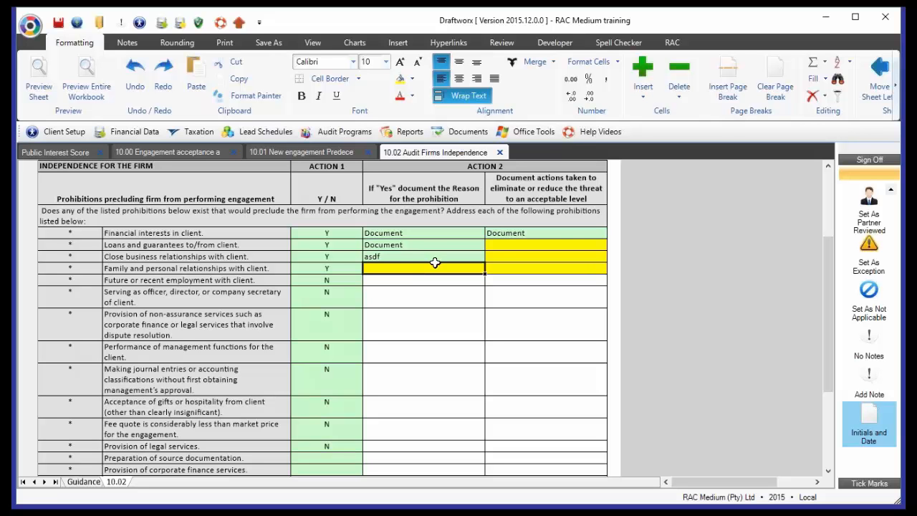
- Replace the Action 2 reason for financial interests in the client with a hyperlink to working paper 18.00
click(419, 232)
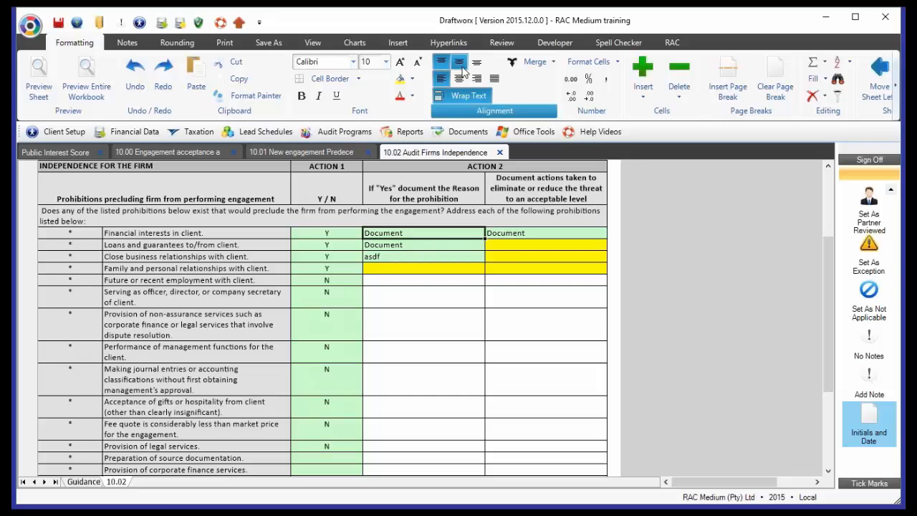
click(455, 44)
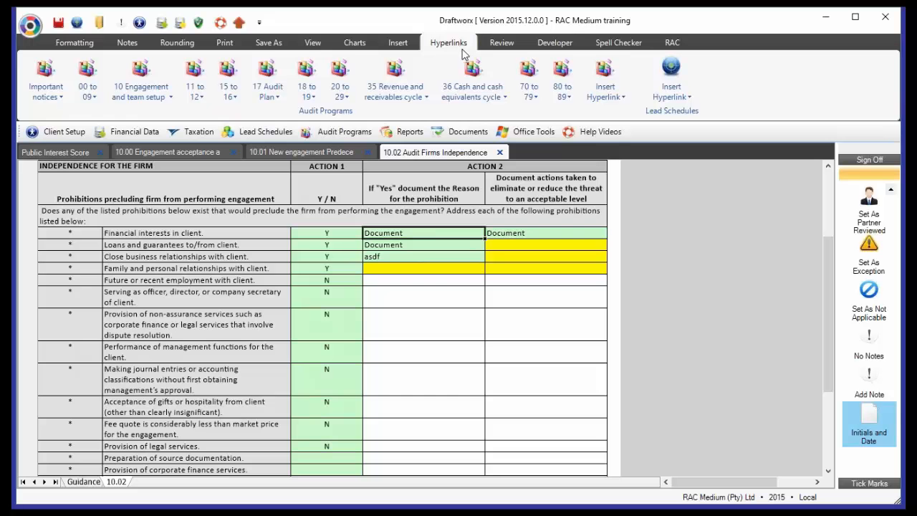
click(316, 88)
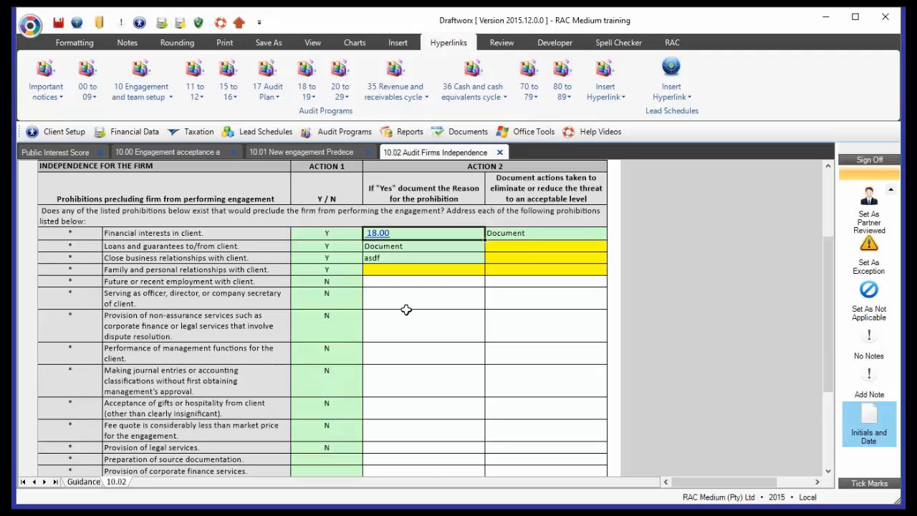
- Sign off the 10.02 independence working paper as partner reviewed to fill in the Action 3 partner name and date
scroll(406, 310, down, 6)
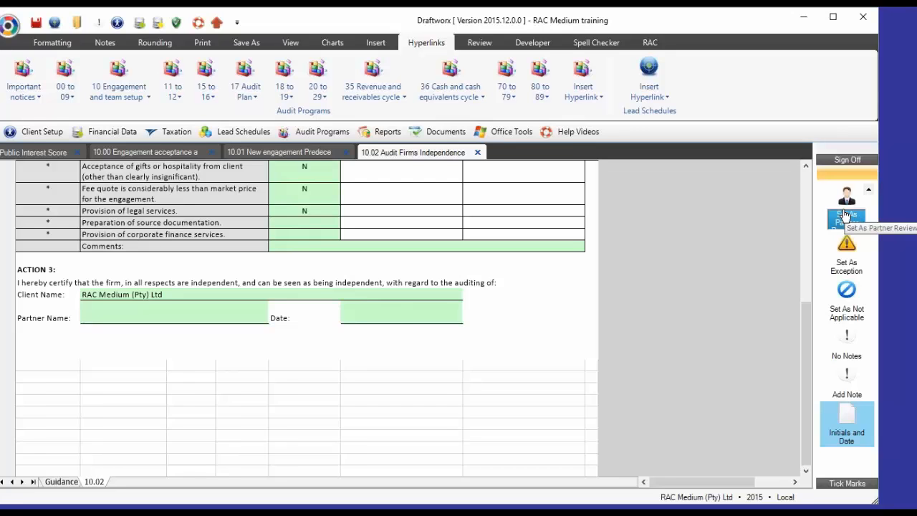
click(846, 215)
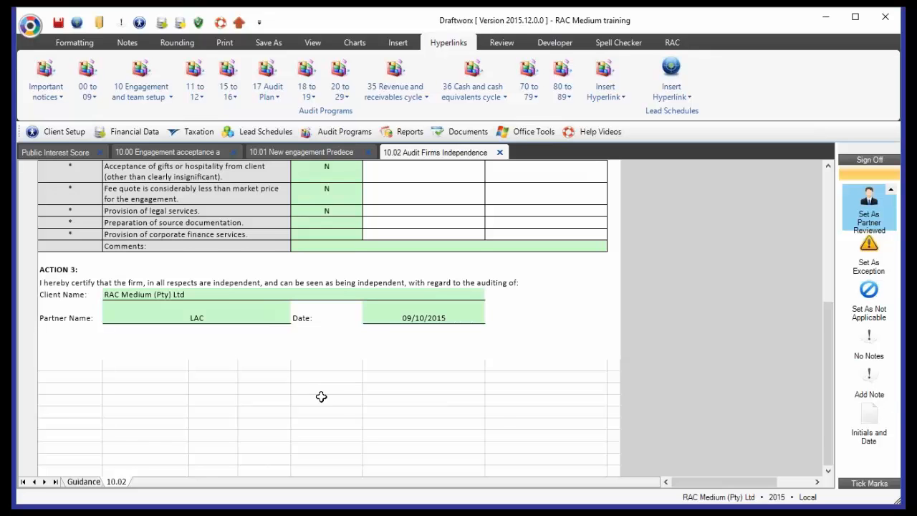
scroll(321, 396, up, 5)
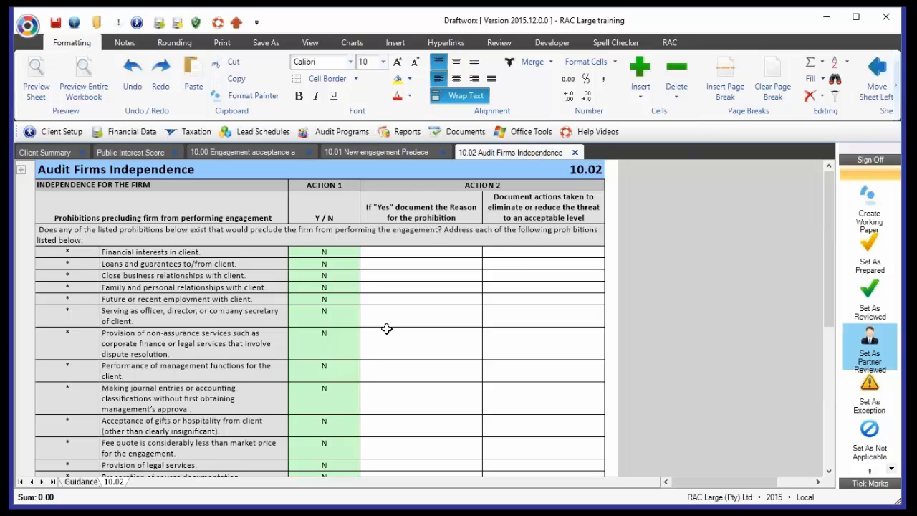
- Review the completed 10.02 working paper in the RAC Large file, from the Action 1 answers to the Action 3 certification
scroll(387, 329, down, 1)
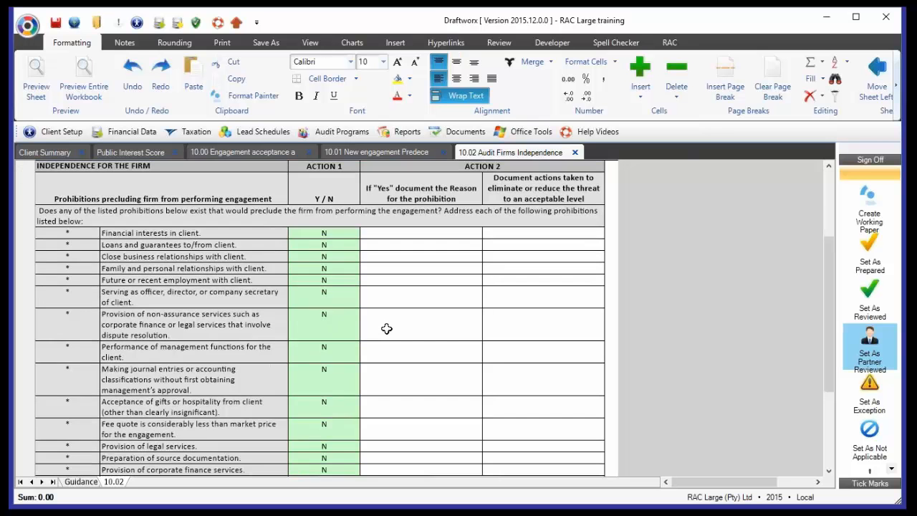
scroll(386, 329, down, 3)
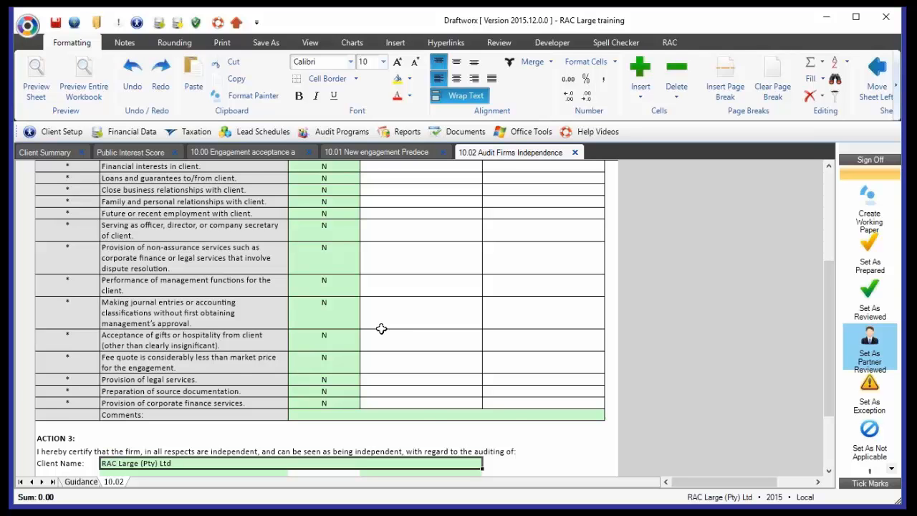
scroll(381, 329, down, 3)
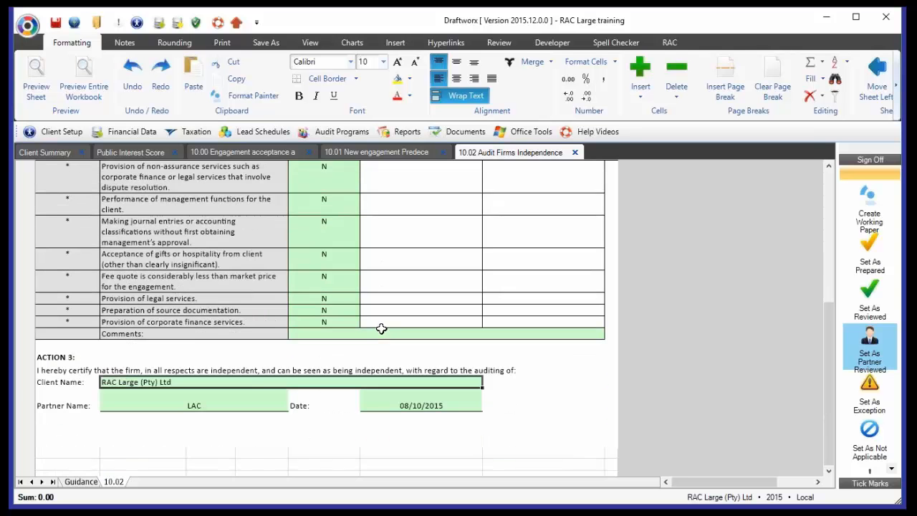
scroll(381, 329, up, 3)
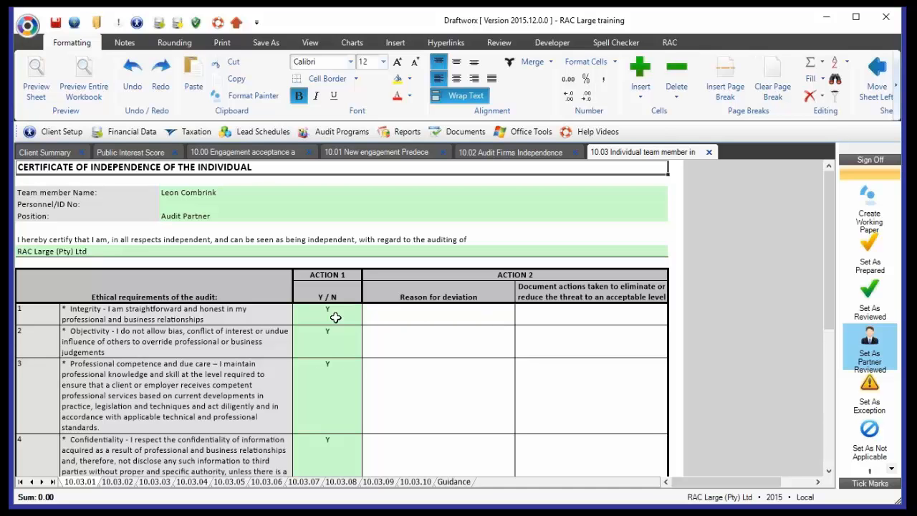
- Examine the audit partner's certificate on sheet 10.03.01, covering the team member details, ethical requirements and section 6 independence items
drag(335, 318, 331, 370)
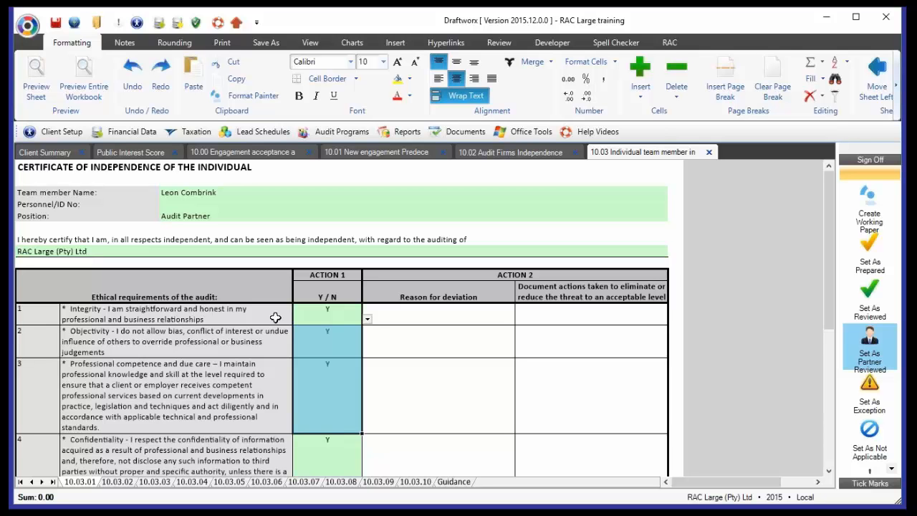
click(186, 322)
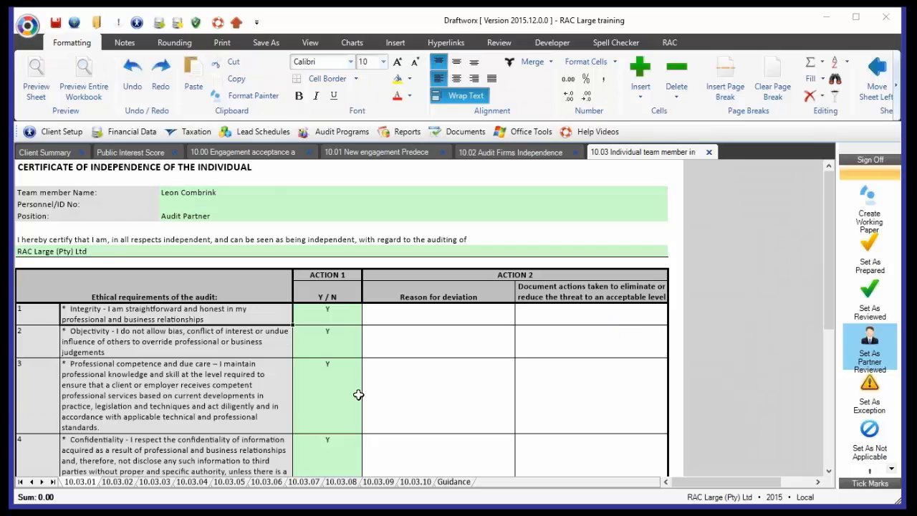
scroll(356, 394, down, 2)
scroll(358, 395, down, 3)
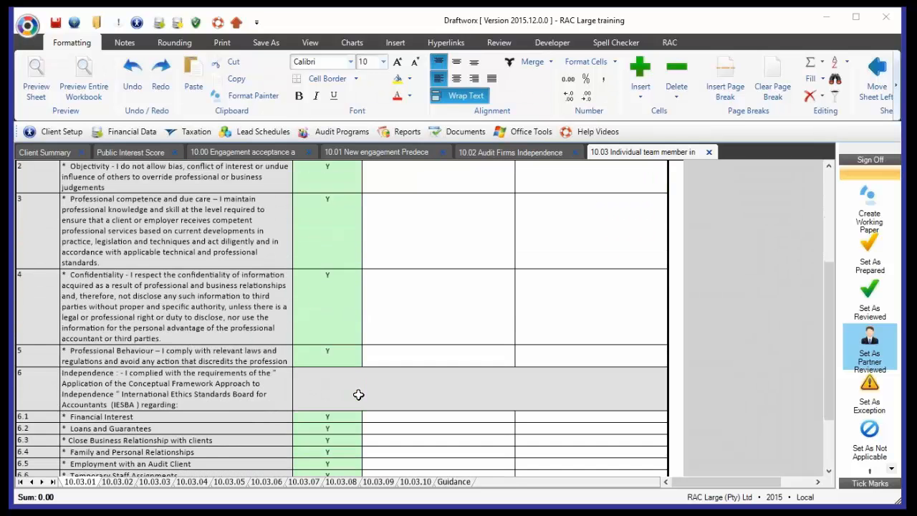
scroll(358, 395, up, 5)
click(242, 193)
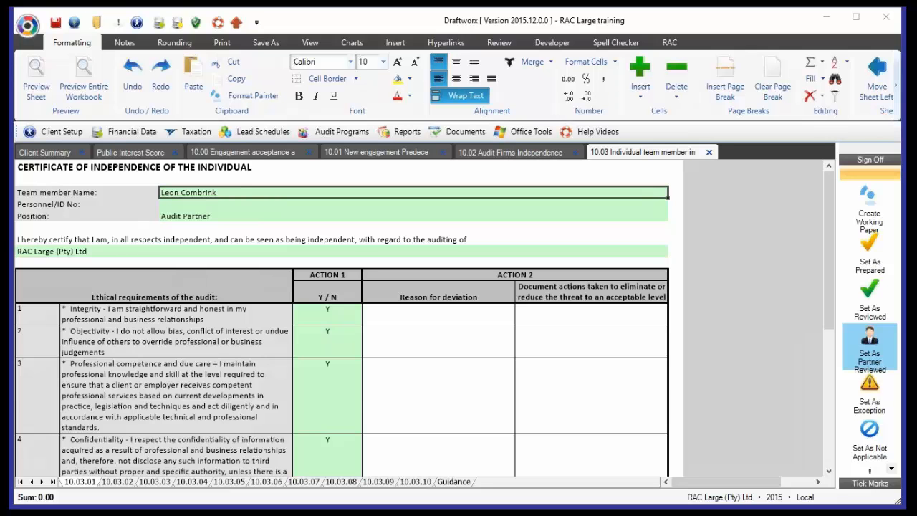
scroll(547, 373, down, 5)
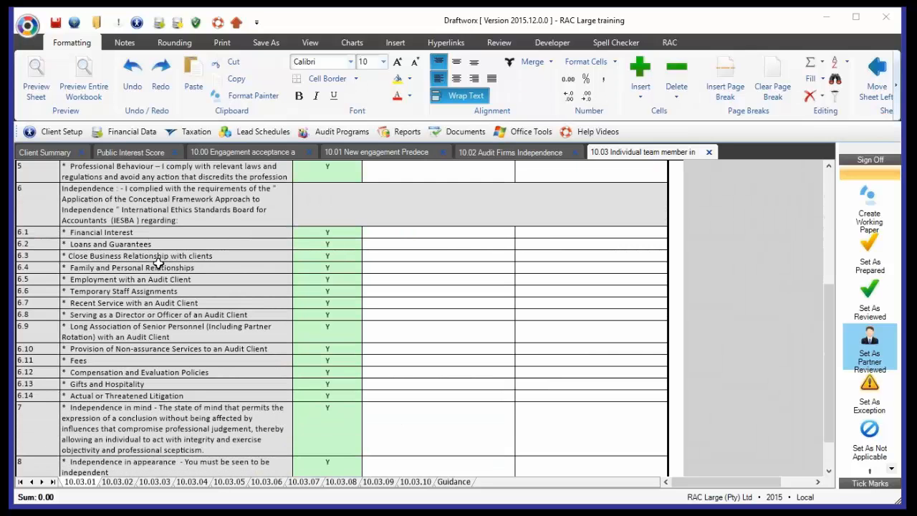
click(138, 213)
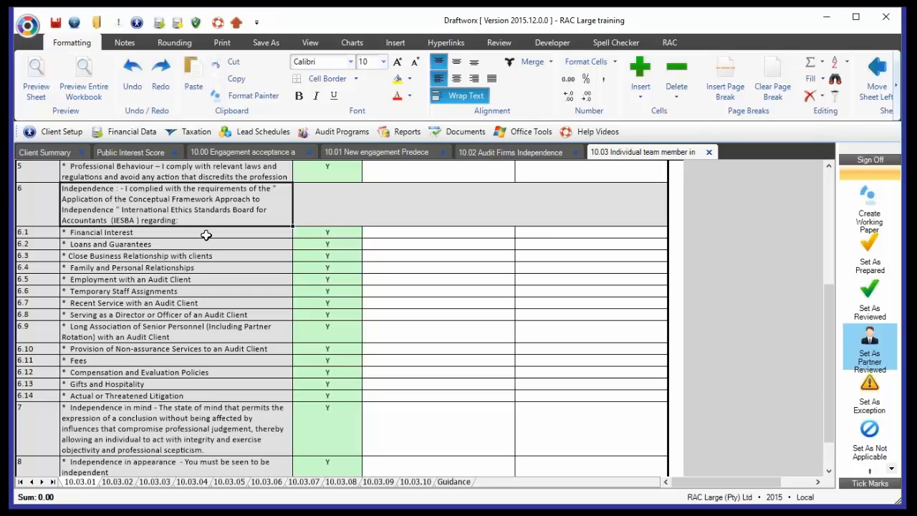
click(157, 236)
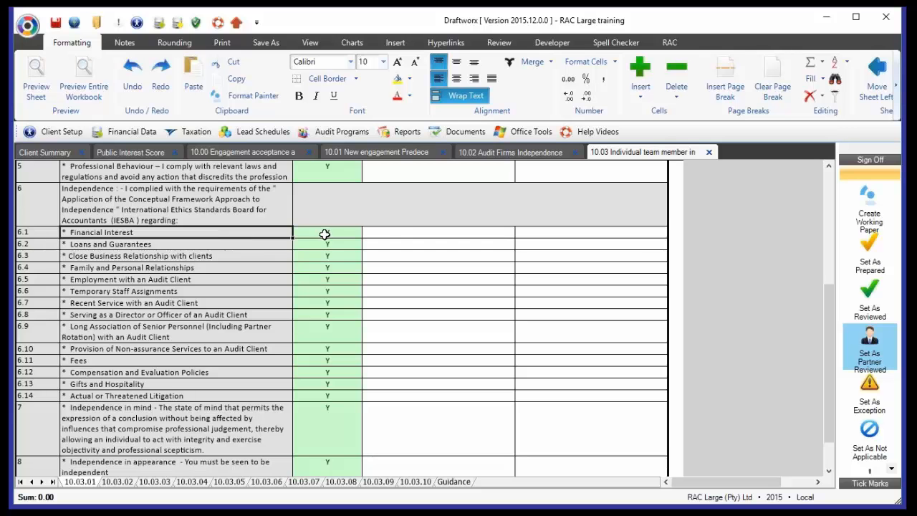
- Examine the clerk's certificate on sheet 10.03.04 in the RAC Medium file, checking the Action 1 answers and the Action 2 deviation and safeguard cells
click(204, 485)
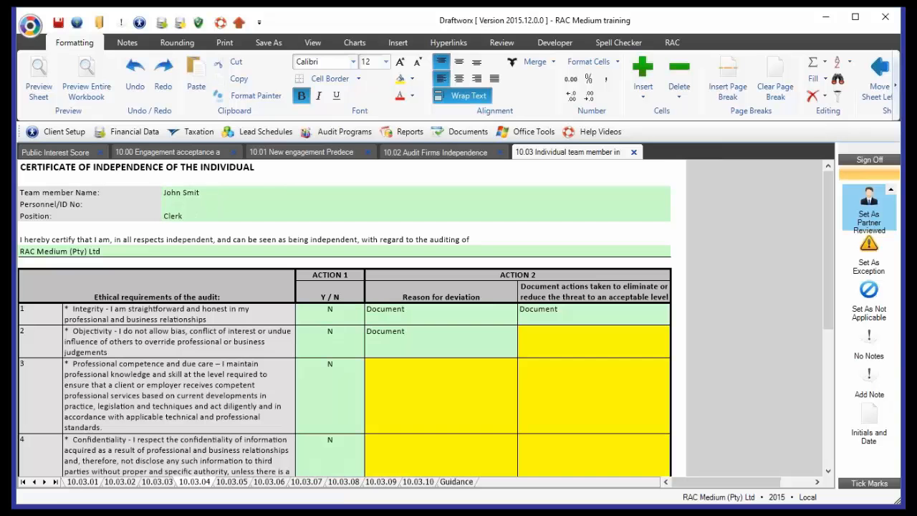
click(273, 194)
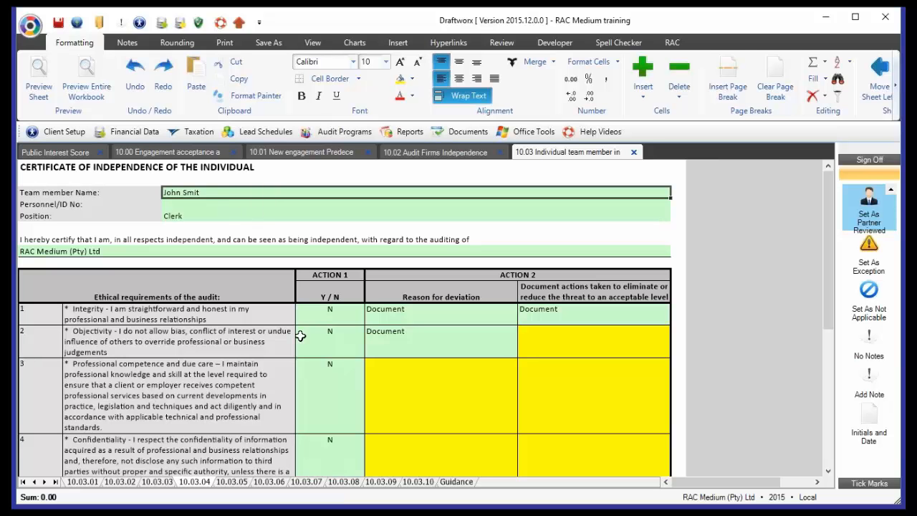
click(332, 321)
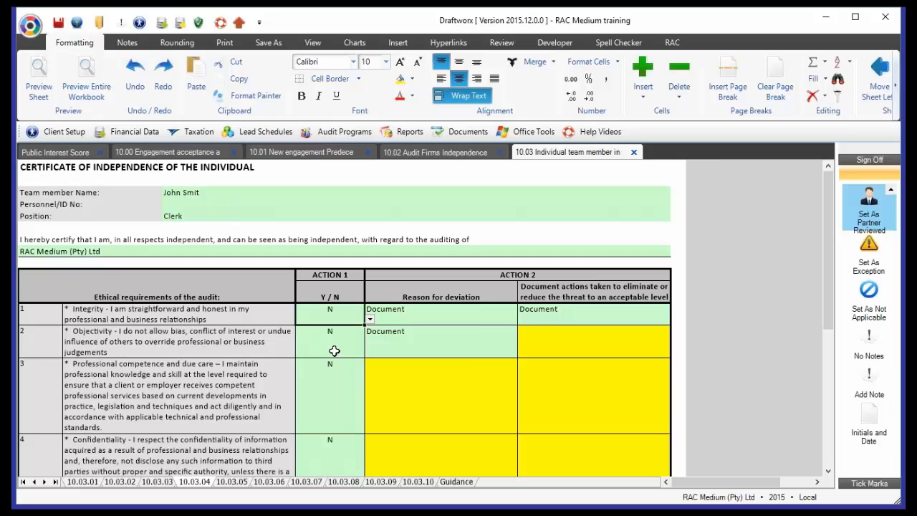
click(467, 364)
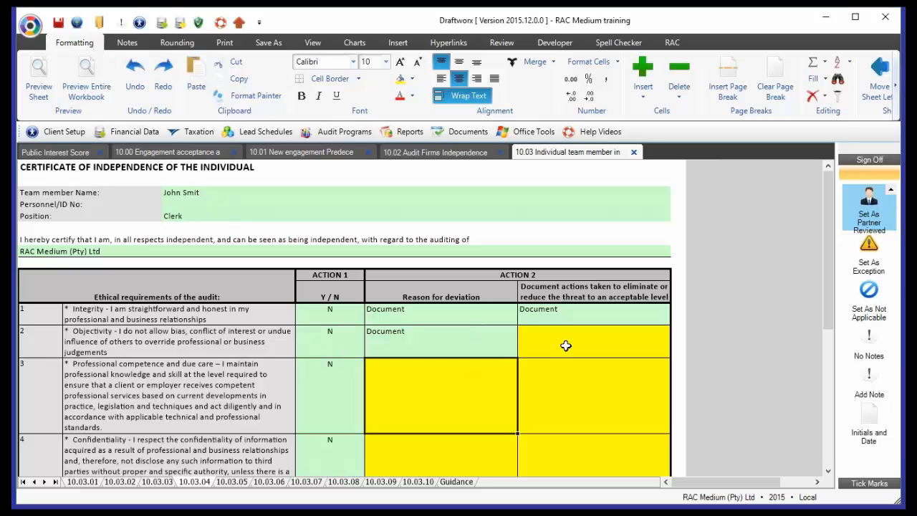
click(571, 394)
click(553, 448)
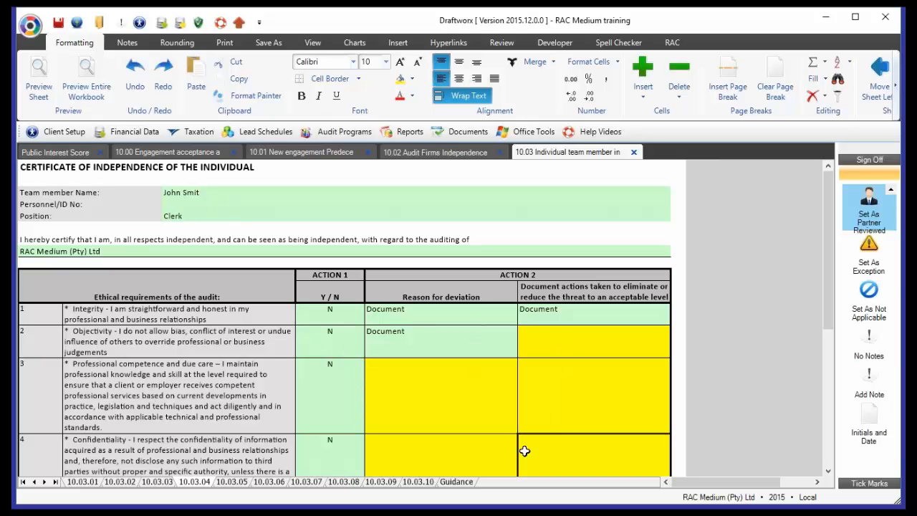
click(456, 450)
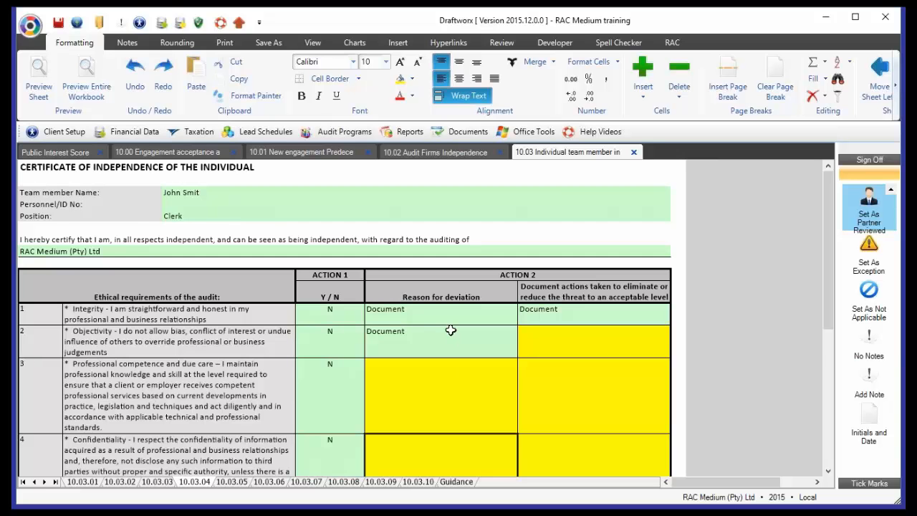
scroll(451, 330, down, 1)
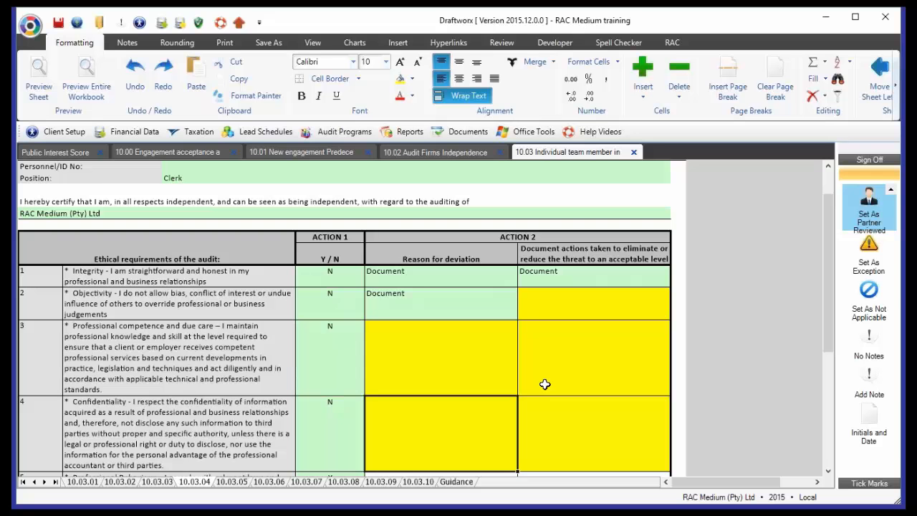
click(451, 284)
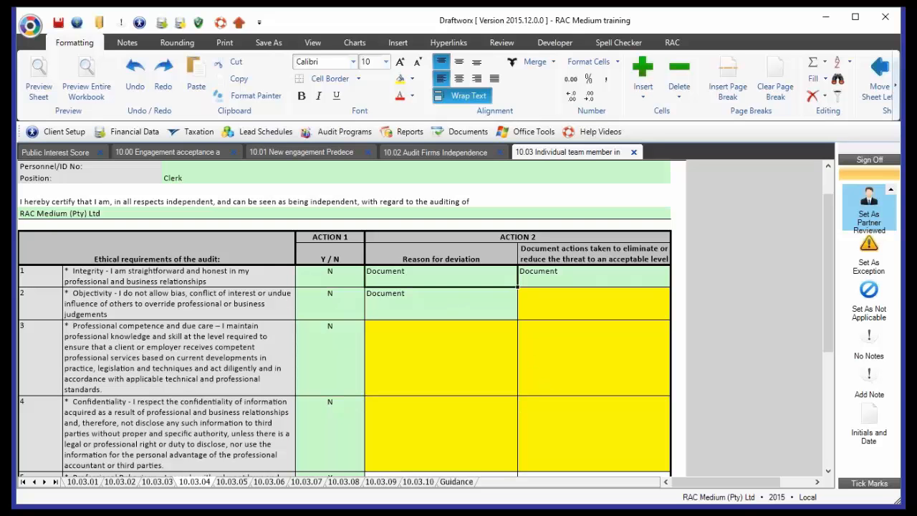
click(453, 366)
scroll(455, 368, down, 5)
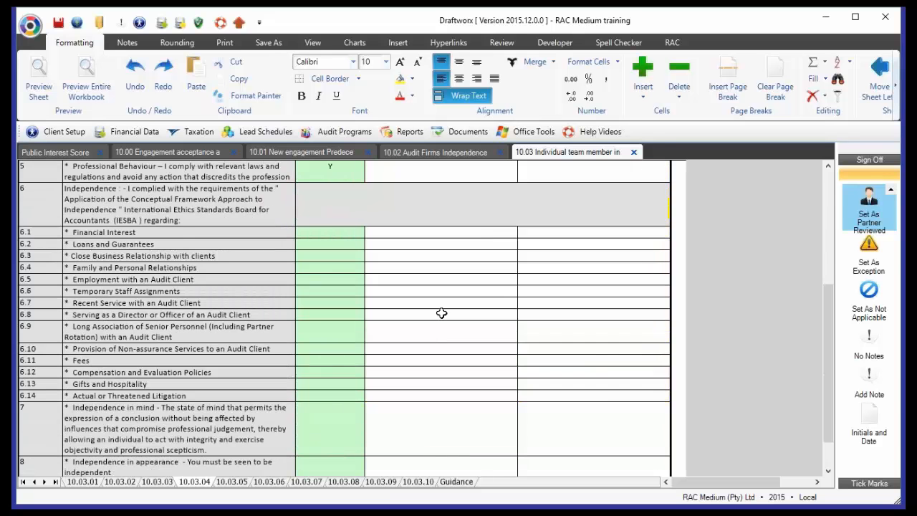
- Examine the commencement and finalisation signature and date fields on the 10.03.04 certificate and on the completed 10.03.01 certificate
scroll(442, 314, up, 5)
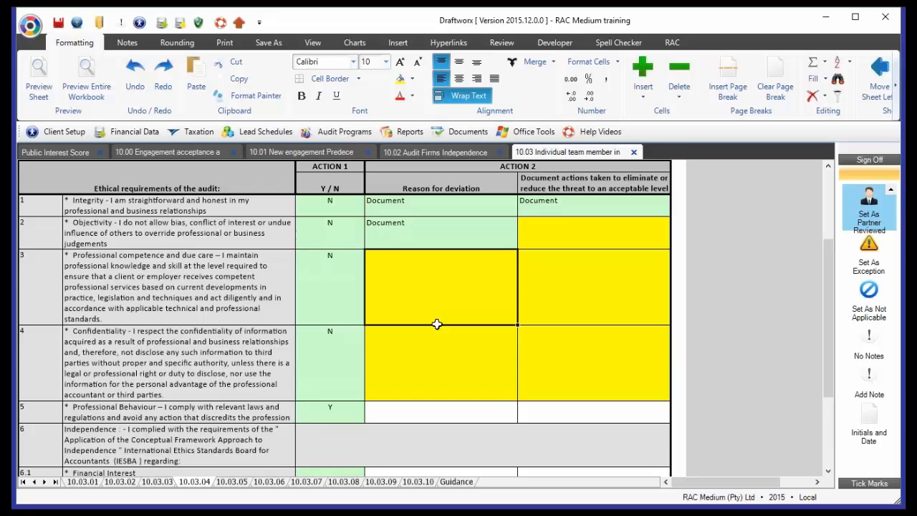
scroll(437, 324, down, 6)
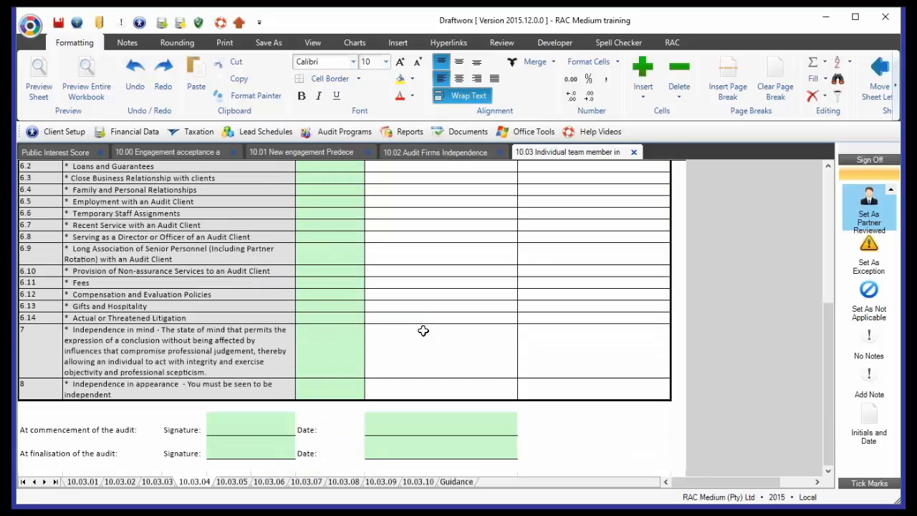
click(262, 428)
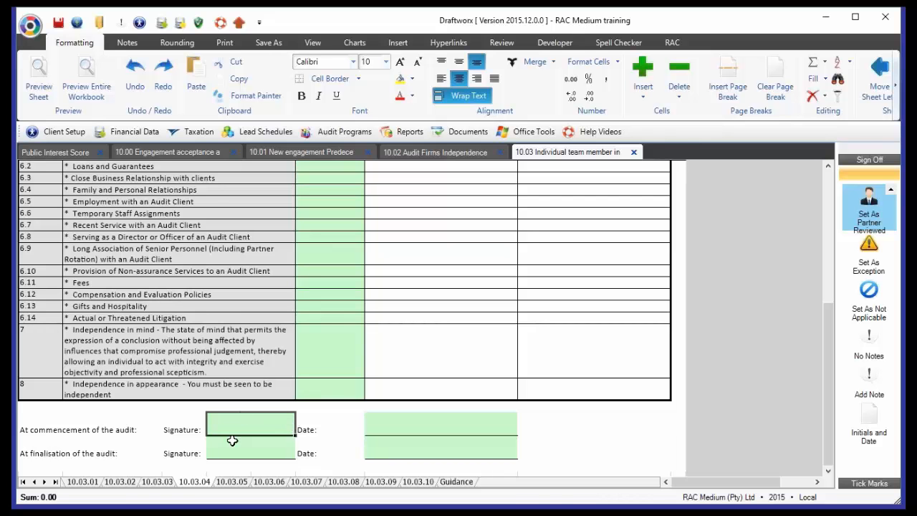
click(91, 482)
scroll(226, 393, down, 7)
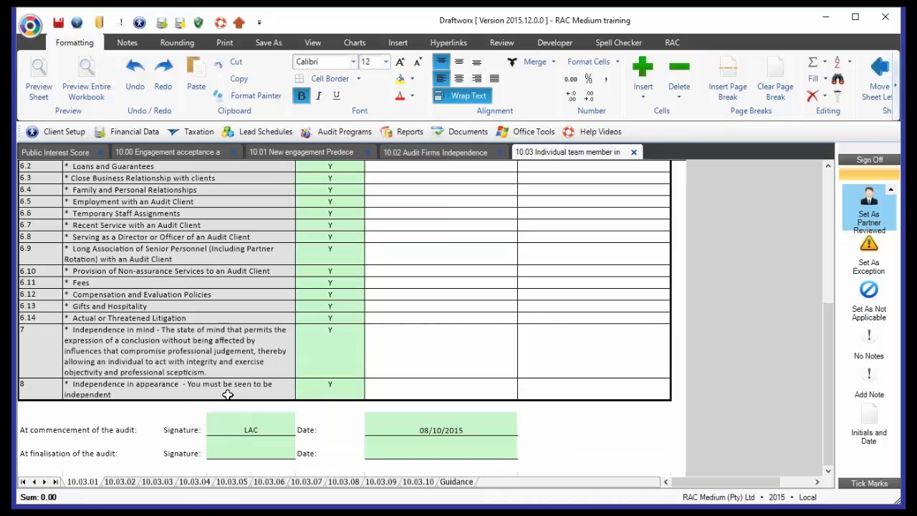
scroll(228, 394, down, 1)
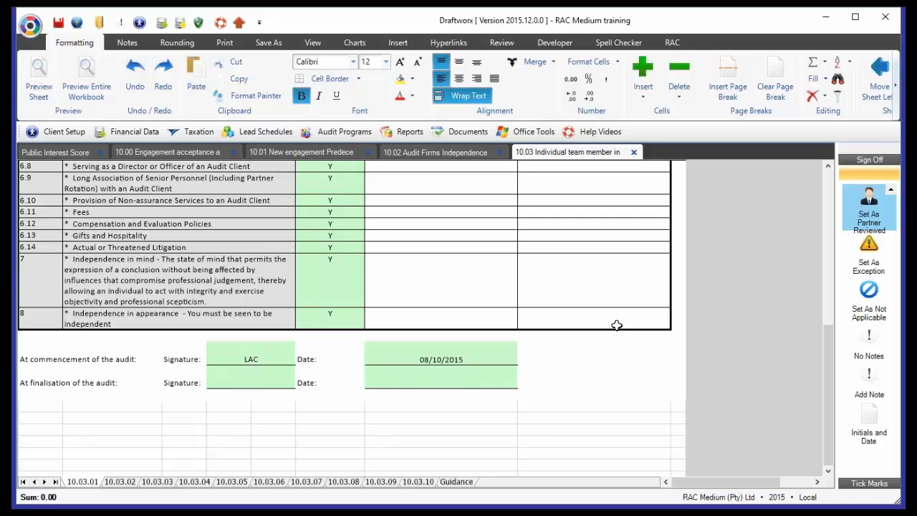
click(513, 353)
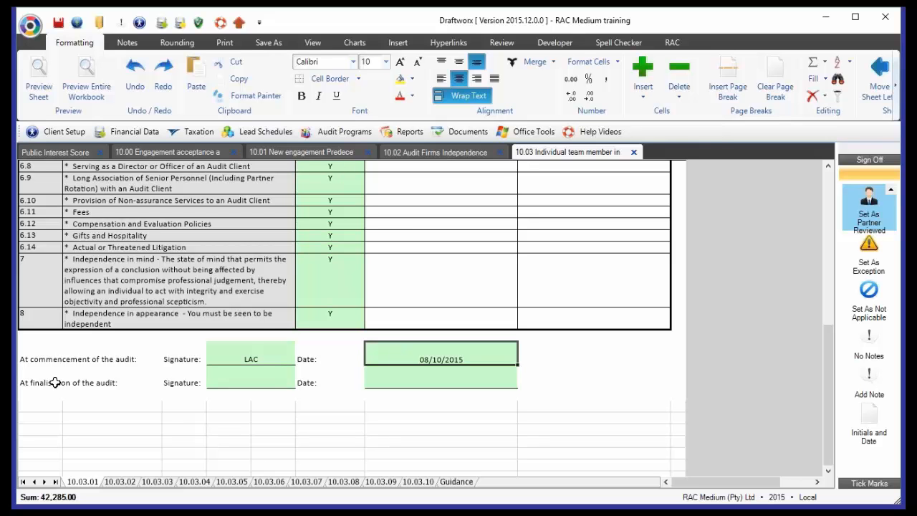
mouse_move(49, 383)
mouse_down()
mouse_move(59, 390)
mouse_move(462, 395)
mouse_move(497, 403)
mouse_up()
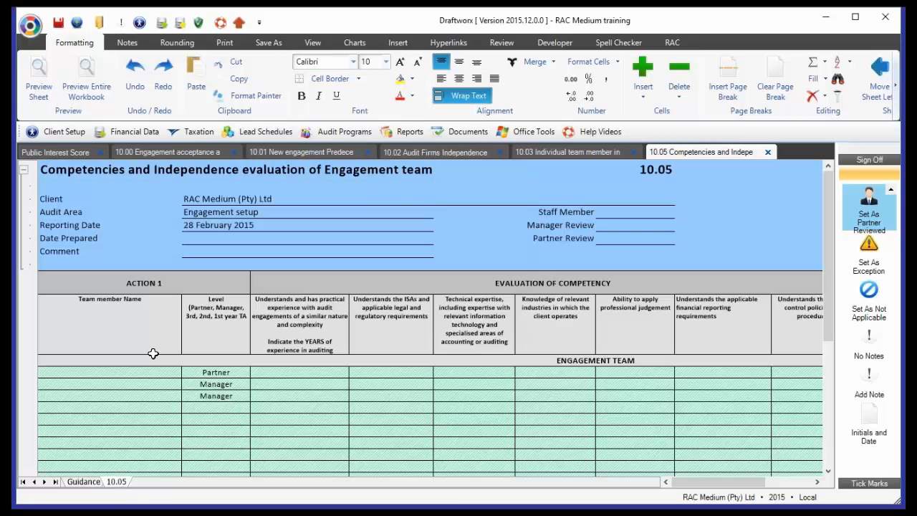
- Collapse the header details of working paper 10.05 and examine the engagement team's Team member Name column
click(25, 170)
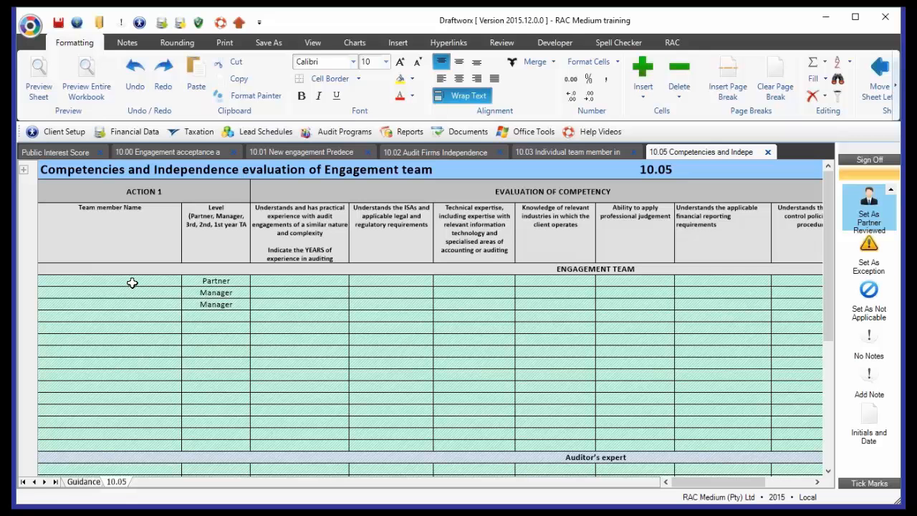
drag(132, 283, 127, 412)
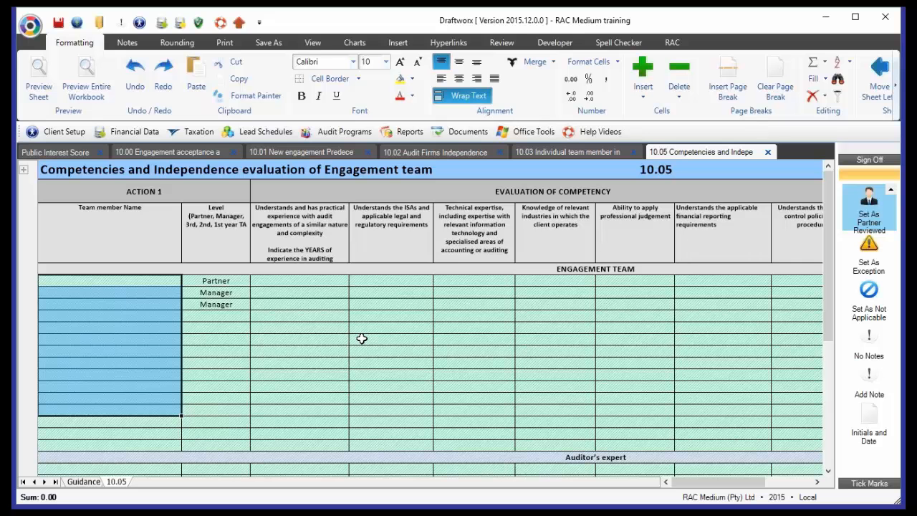
click(63, 281)
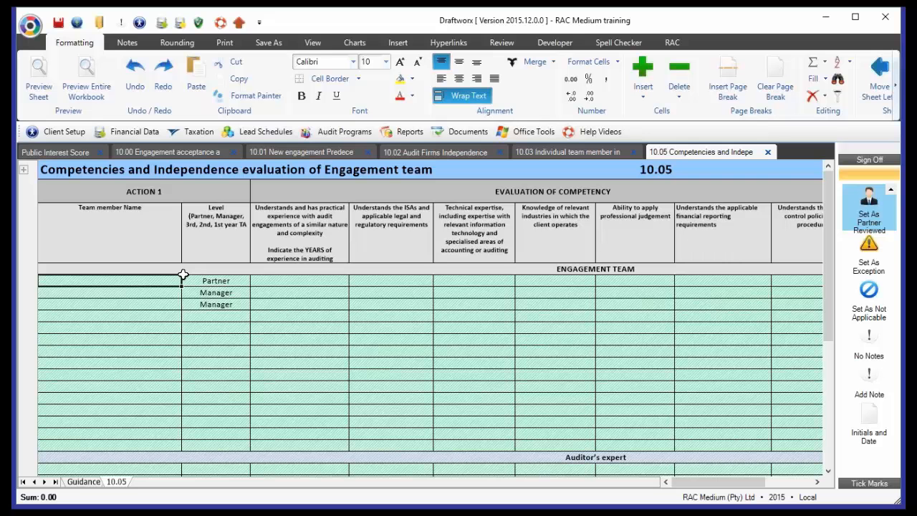
- Select the second manager's audit experience cell on 10.05 and show the formula bar
click(283, 306)
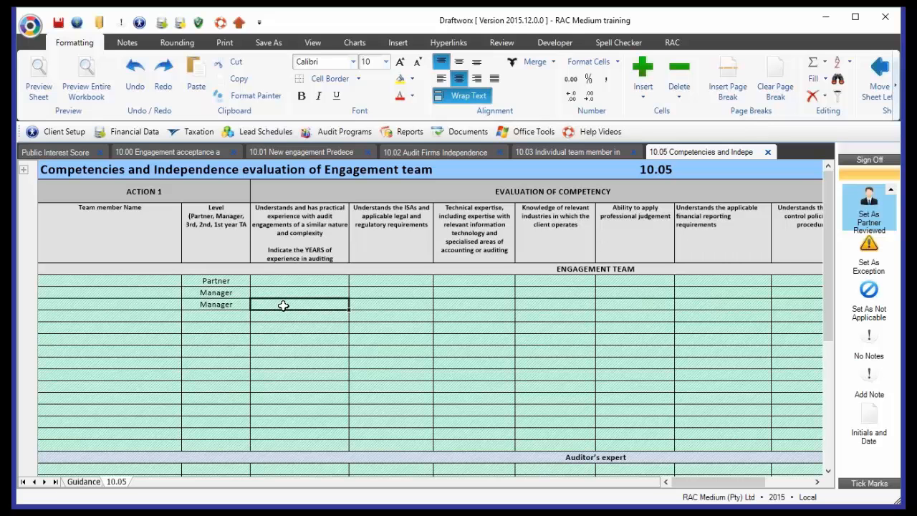
click(313, 42)
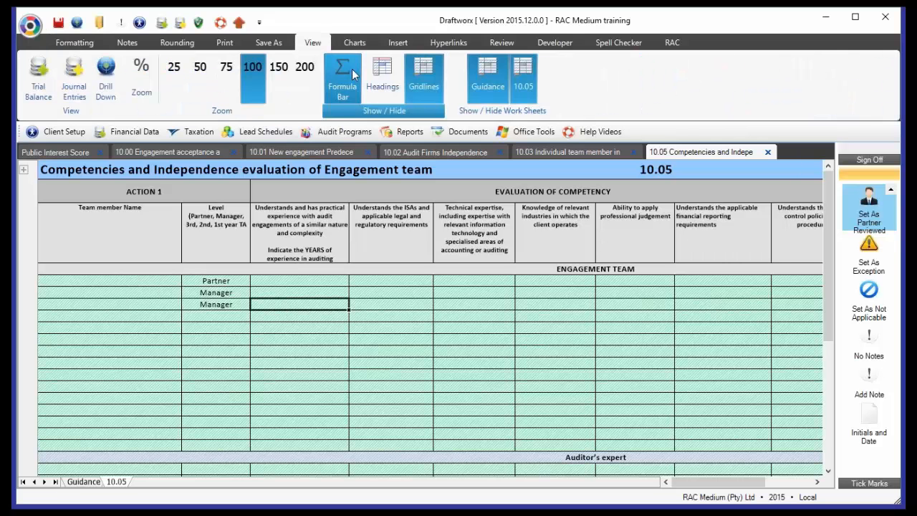
click(347, 76)
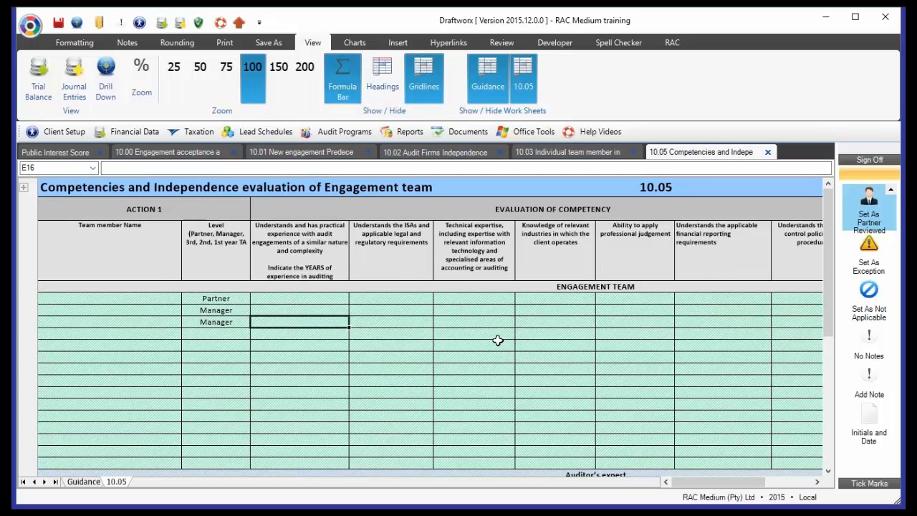
- Enter "Document document" in cell E16 and add a line break within the cell
text(D)
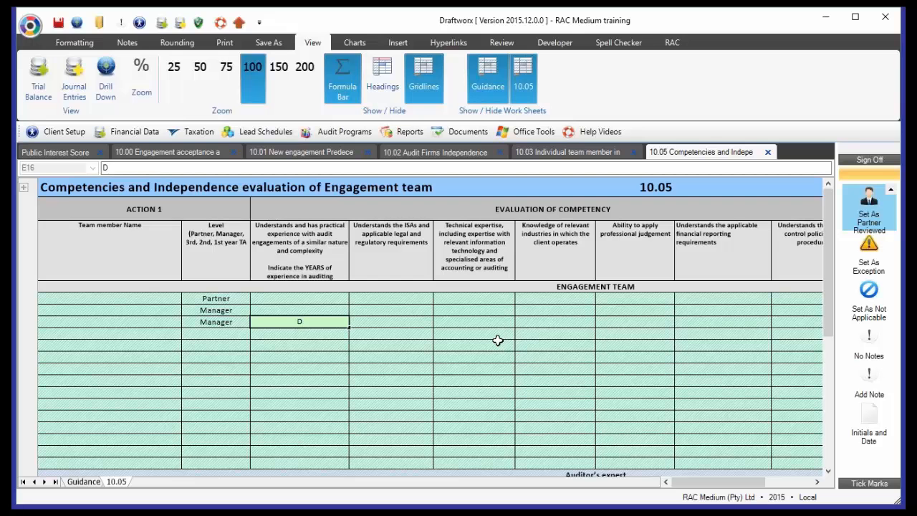
text(ocument dod)
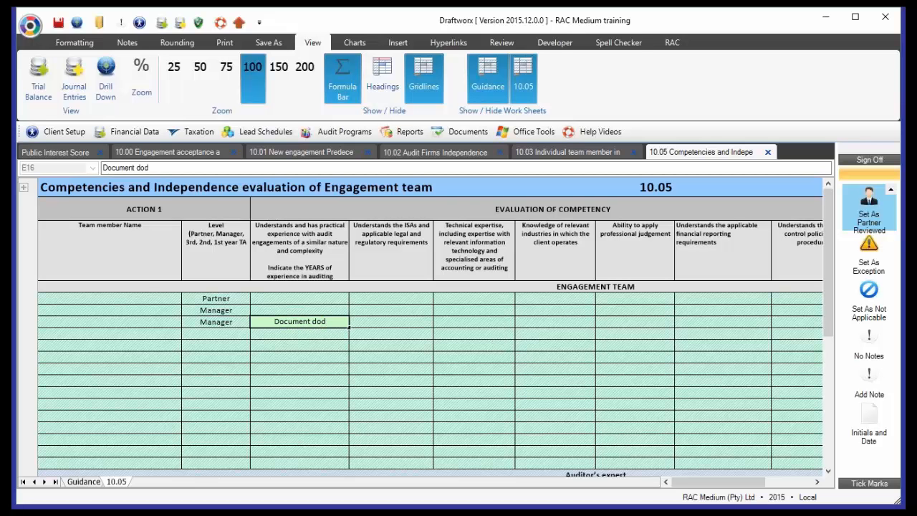
key(BackSpace)
text(cumenbt)
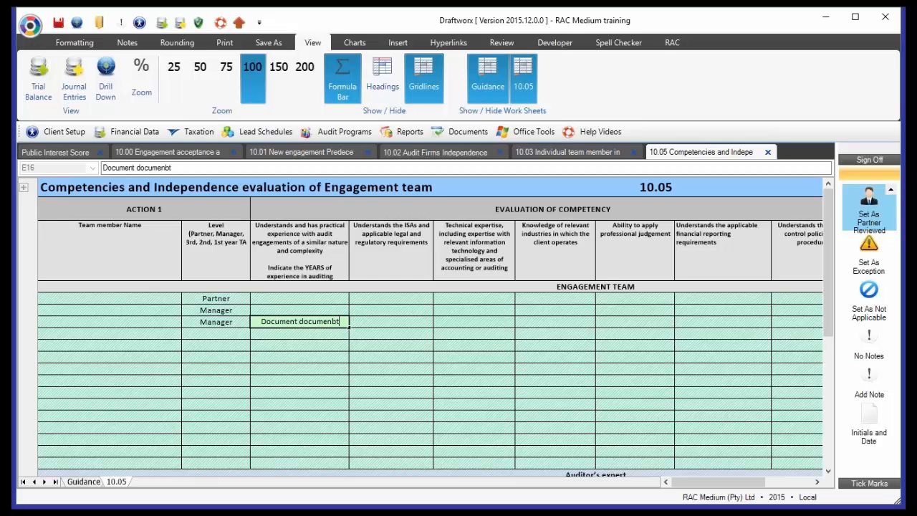
key(BackSpace)
key(BackSpace)
text(t)
key(alt+Return)
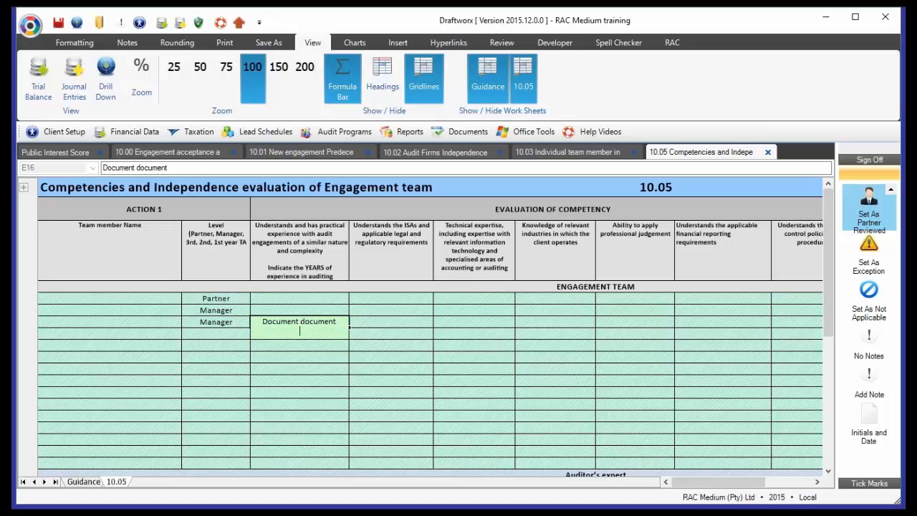
- Add "Go" and "Go again" to cell E16 as separate lines with a blank line between them
text(Gi)
key(BackSpace)
text(o)
key(alt+Return)
key(alt+Return)
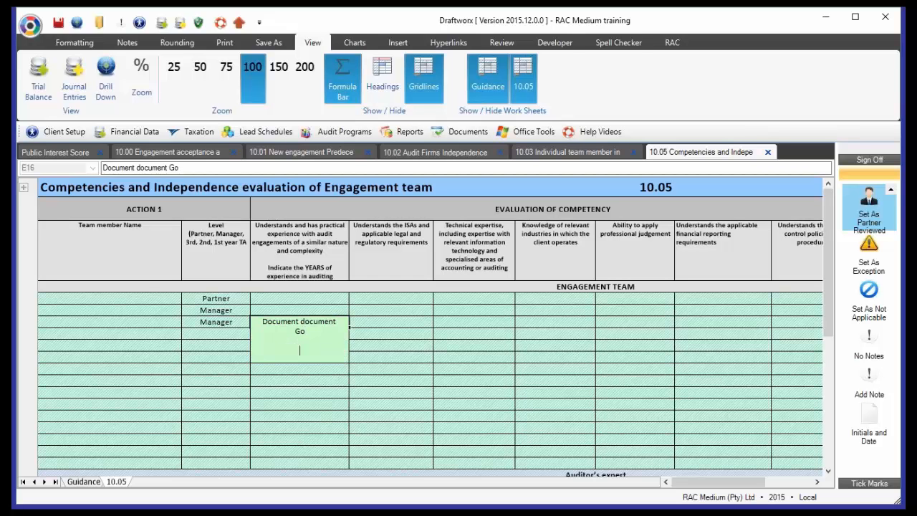
text(Go again)
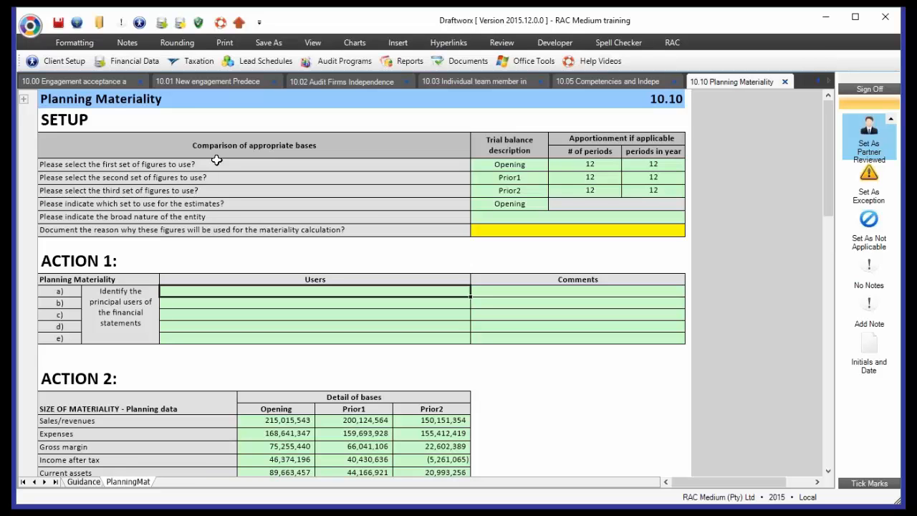
- Compare the three figure sets in the 10.10 Planning Materiality setup with the column headings and amounts in Action 2
drag(209, 162, 506, 200)
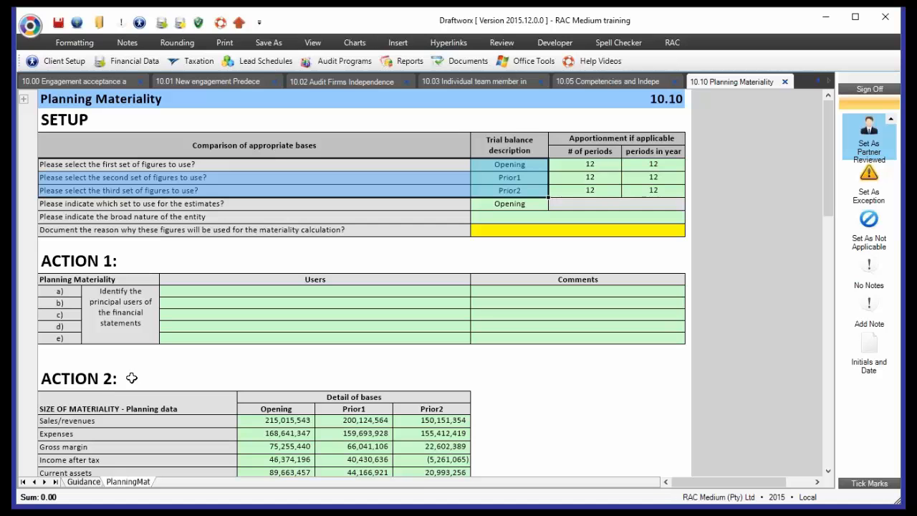
drag(292, 420, 422, 459)
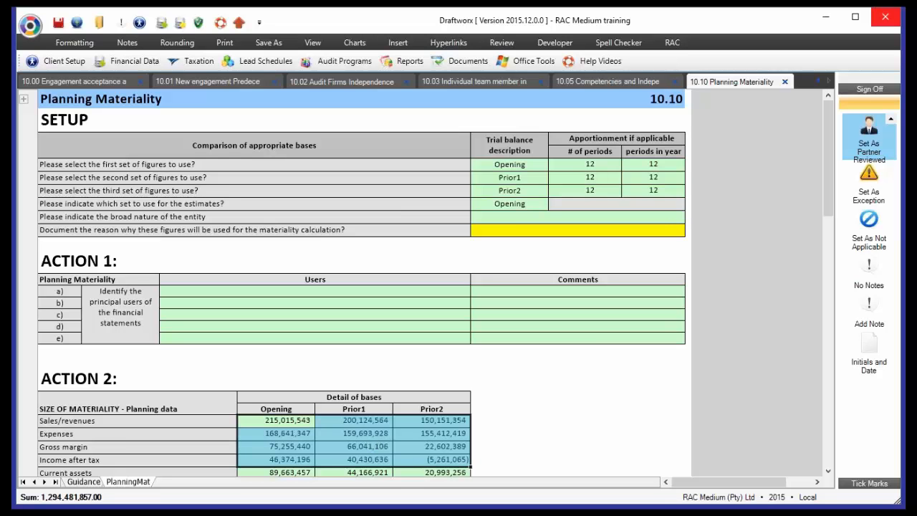
click(280, 409)
click(353, 409)
click(412, 409)
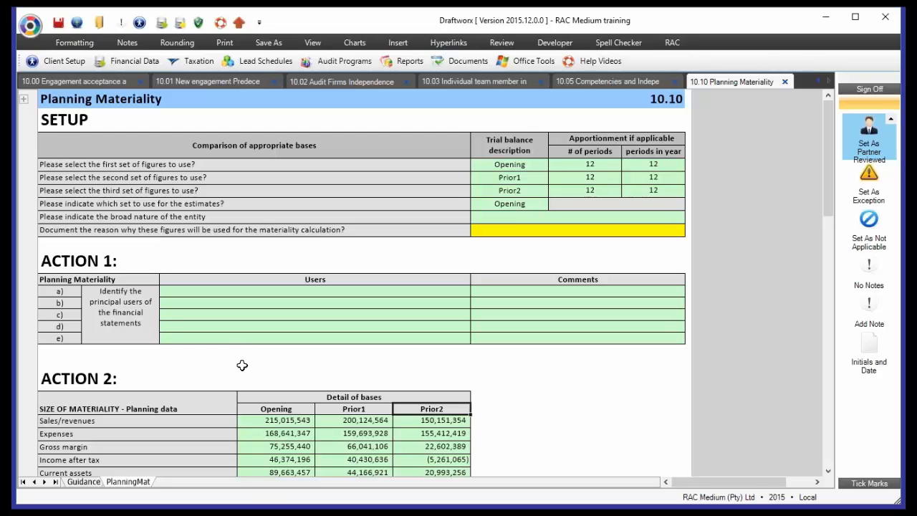
- Set the first set of figures to Final in the materiality setup and check the corresponding Action 2 column
click(497, 169)
click(554, 165)
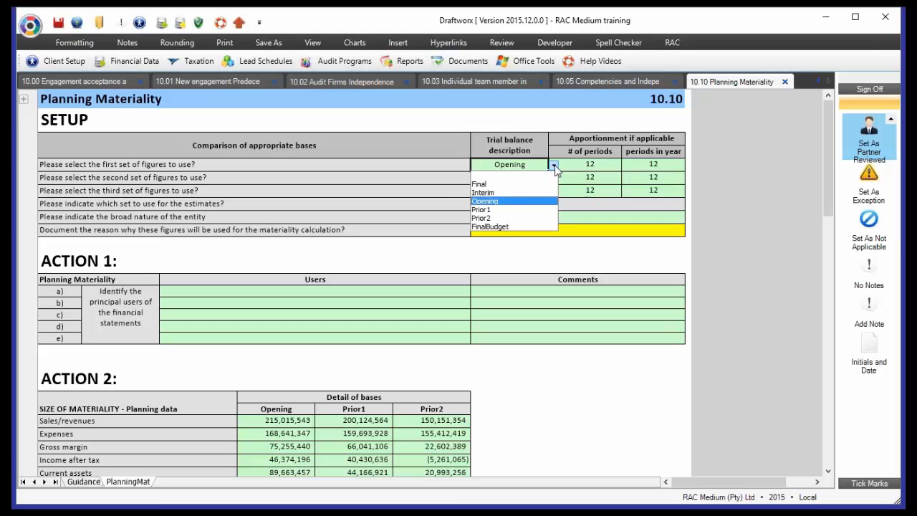
click(482, 185)
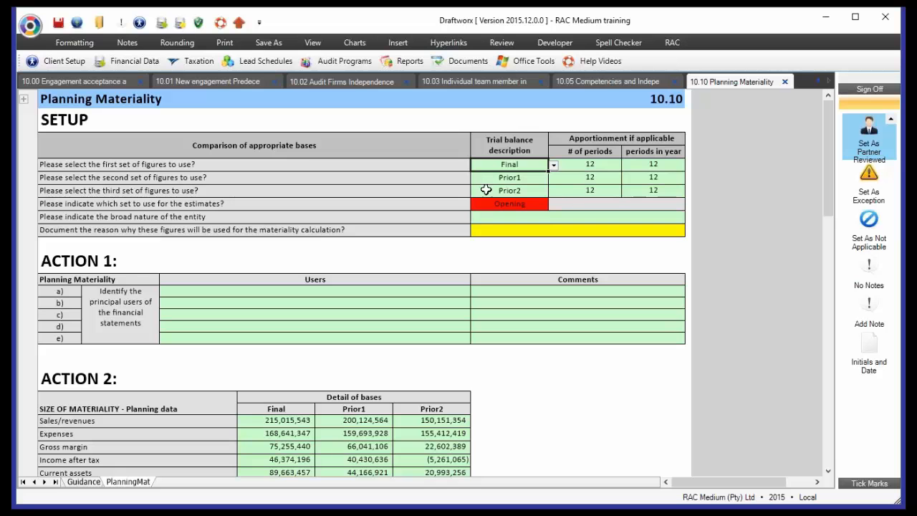
click(271, 410)
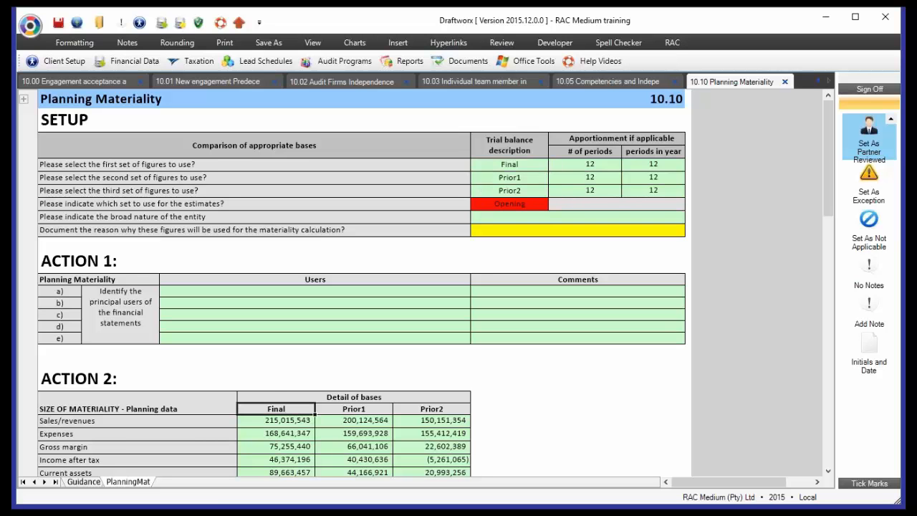
click(292, 422)
drag(294, 437, 294, 449)
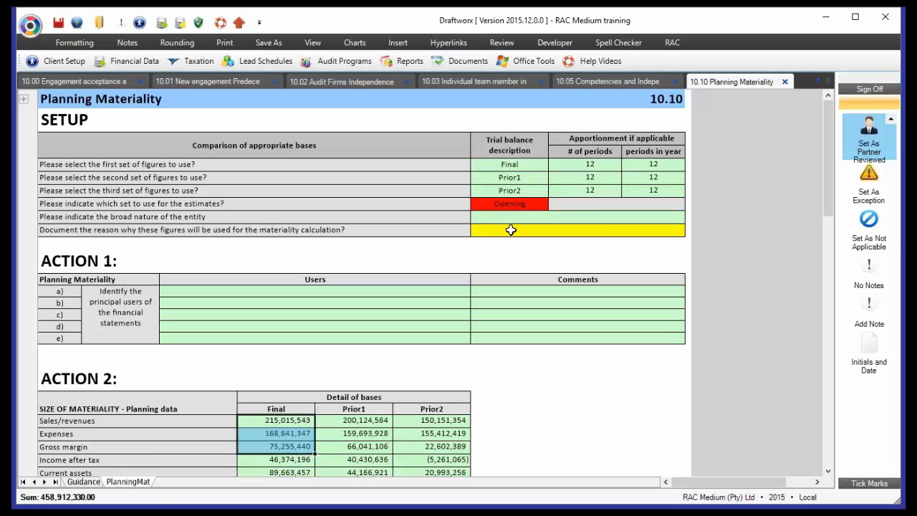
- Check the Action 3 materiality calculation and set the figures used for the estimates to Final in the setup
click(537, 205)
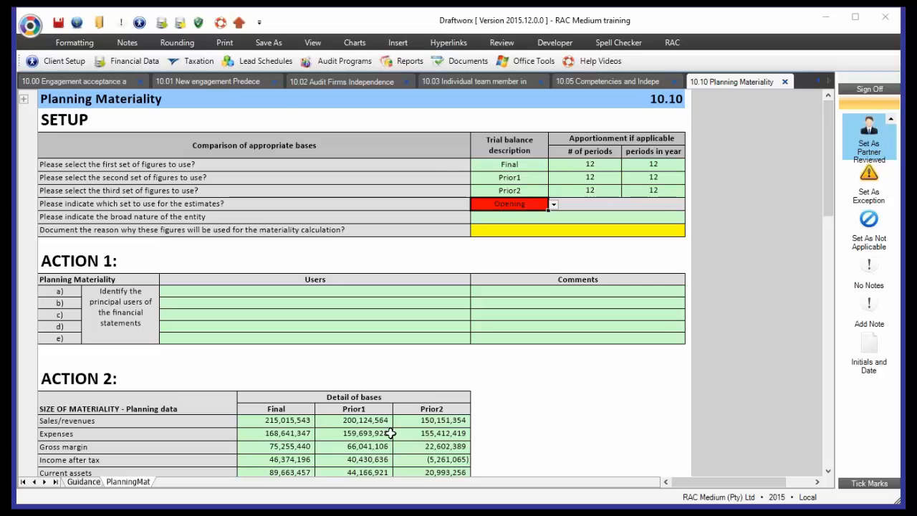
scroll(391, 433, down, 10)
scroll(390, 433, down, 5)
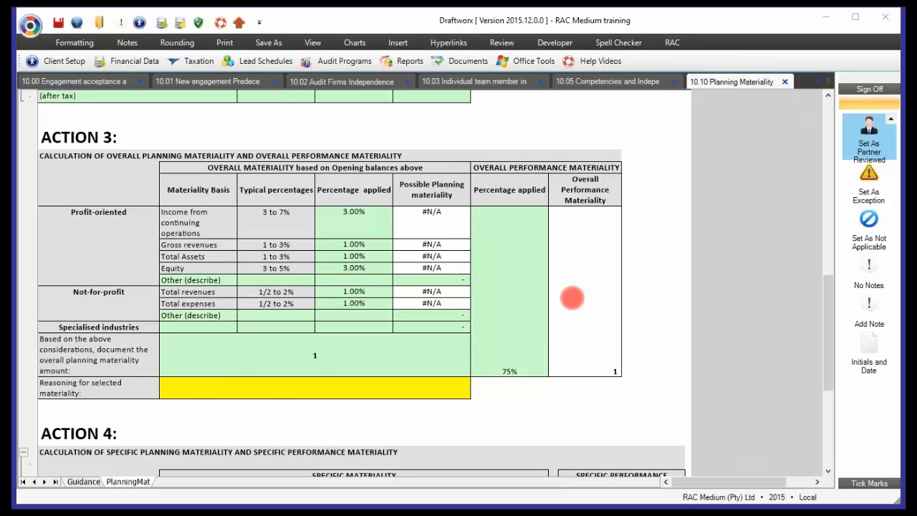
scroll(582, 275, up, 10)
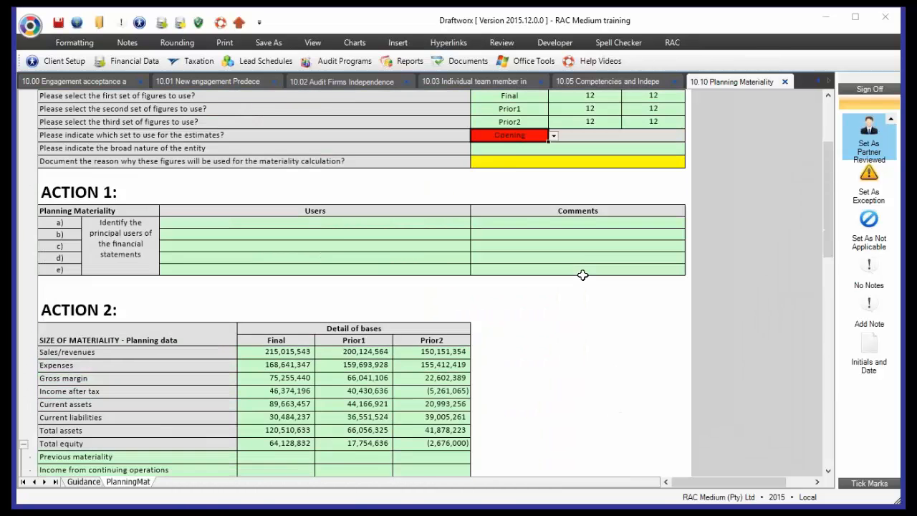
scroll(582, 275, up, 2)
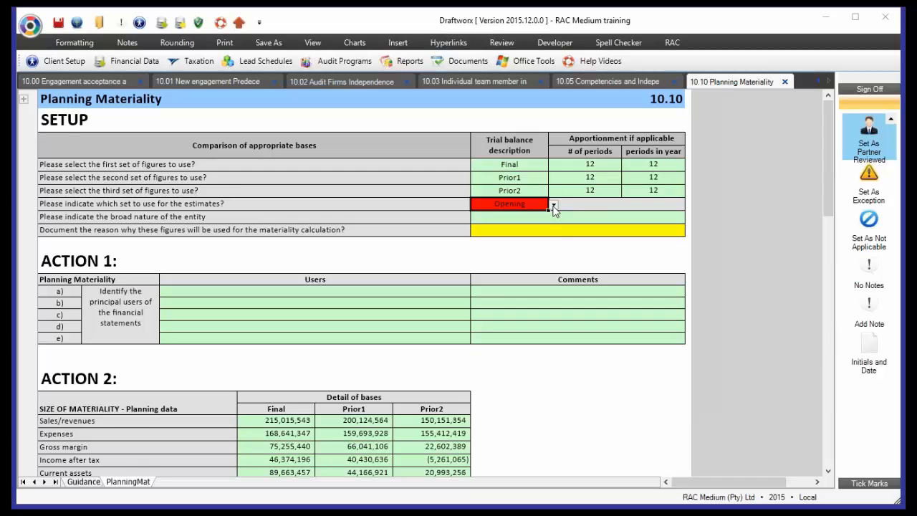
click(554, 207)
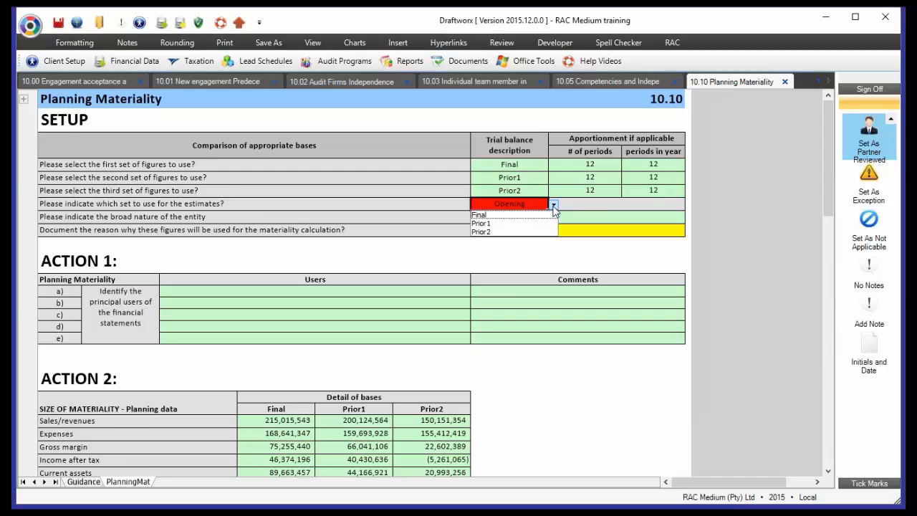
click(493, 217)
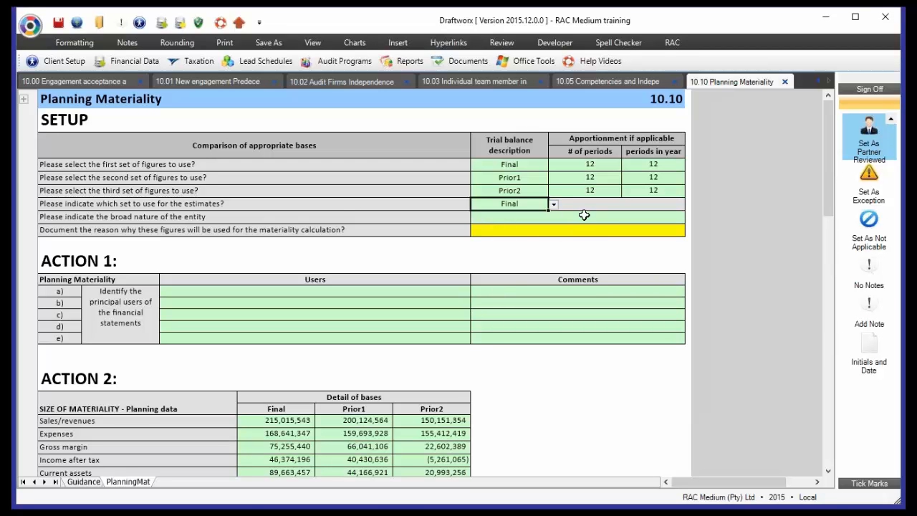
- Set the number of periods for the first set of figures to 10 in the apportionment columns
click(608, 165)
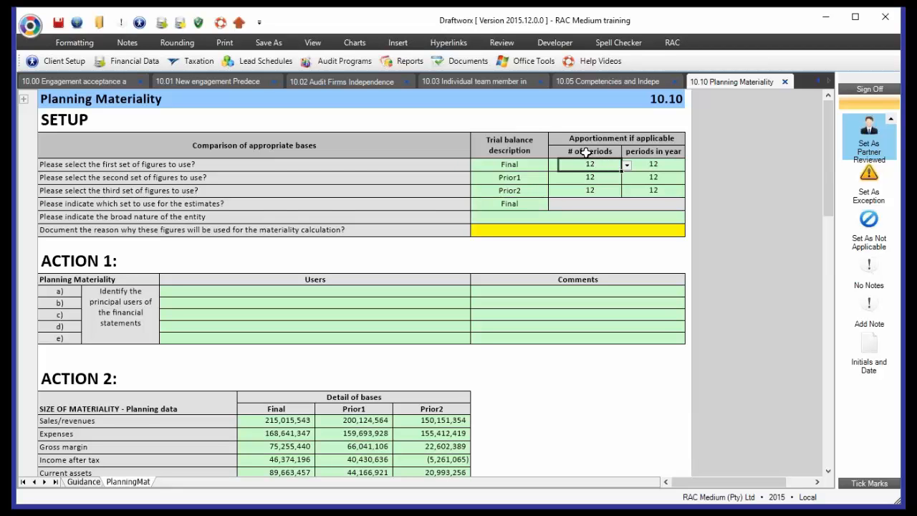
click(627, 165)
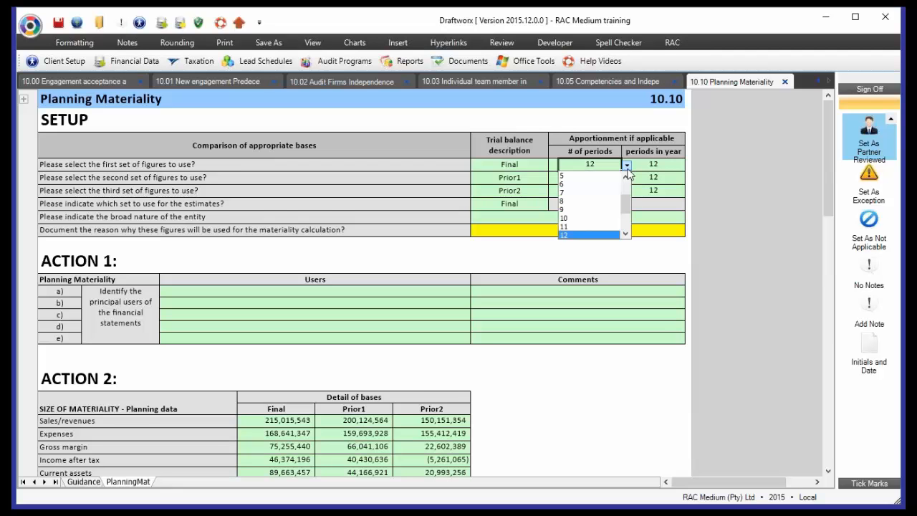
click(565, 219)
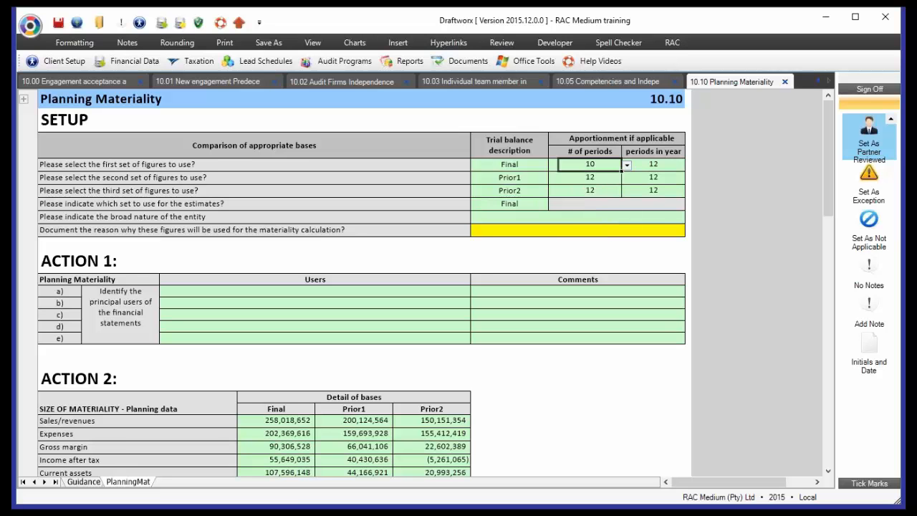
- Check the Final sales/revenues amount in Action 2 and set the number of periods for the first set of figures to 15
click(280, 424)
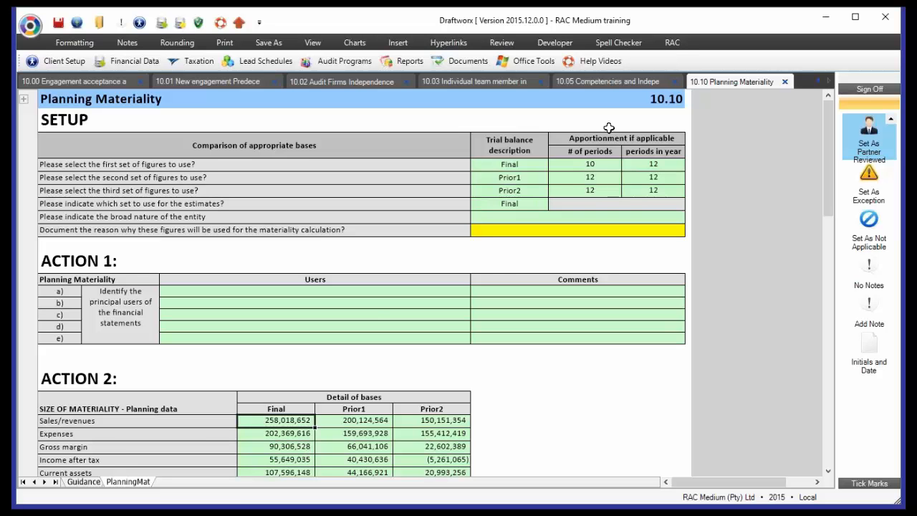
click(590, 166)
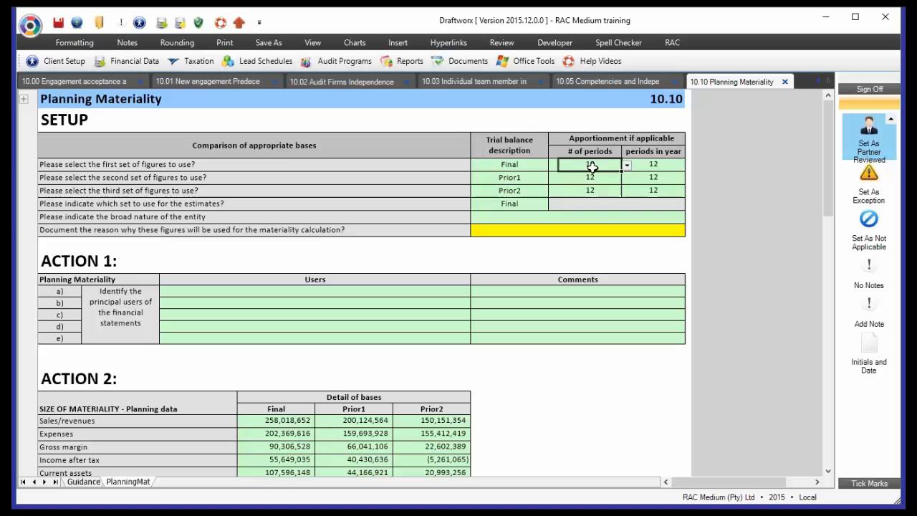
click(627, 168)
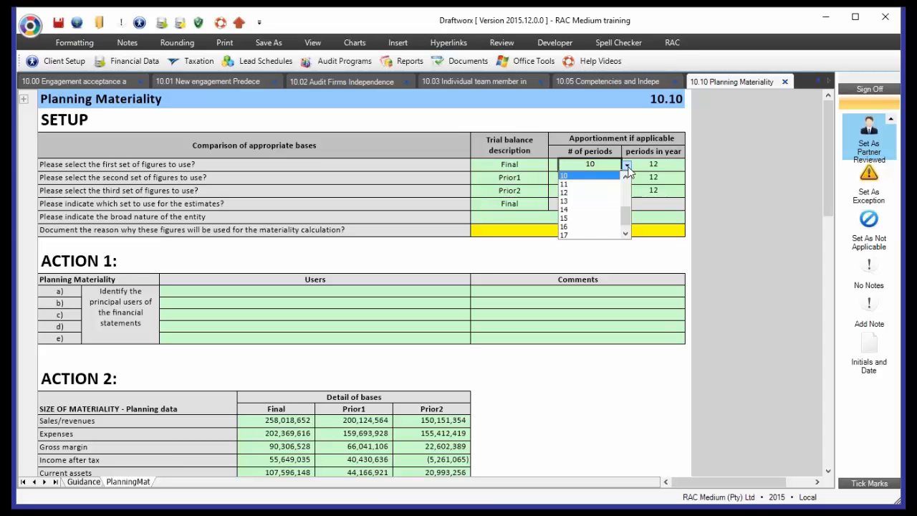
click(566, 218)
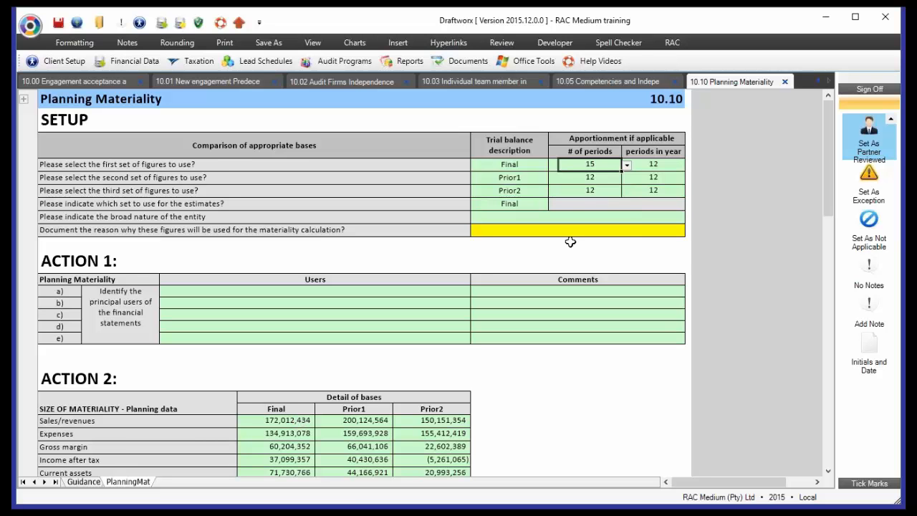
- Set the number of periods for the first set of figures to 12
click(627, 163)
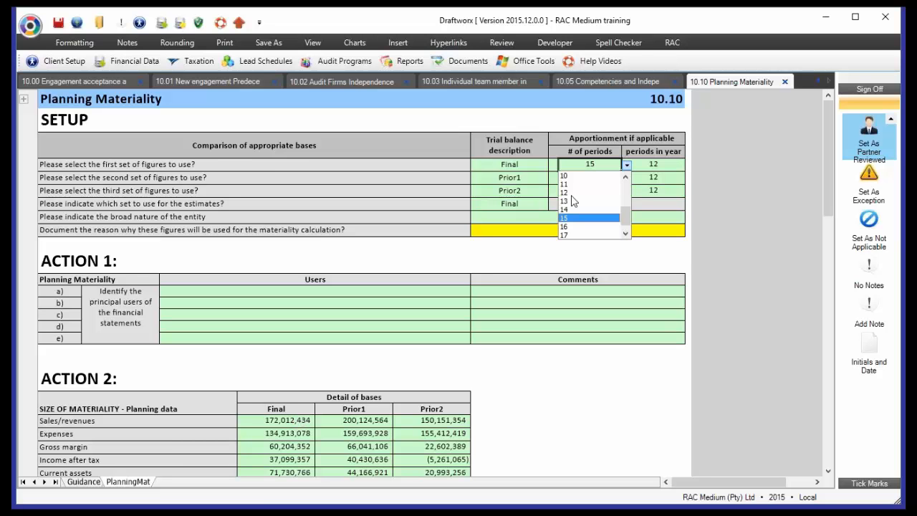
click(568, 196)
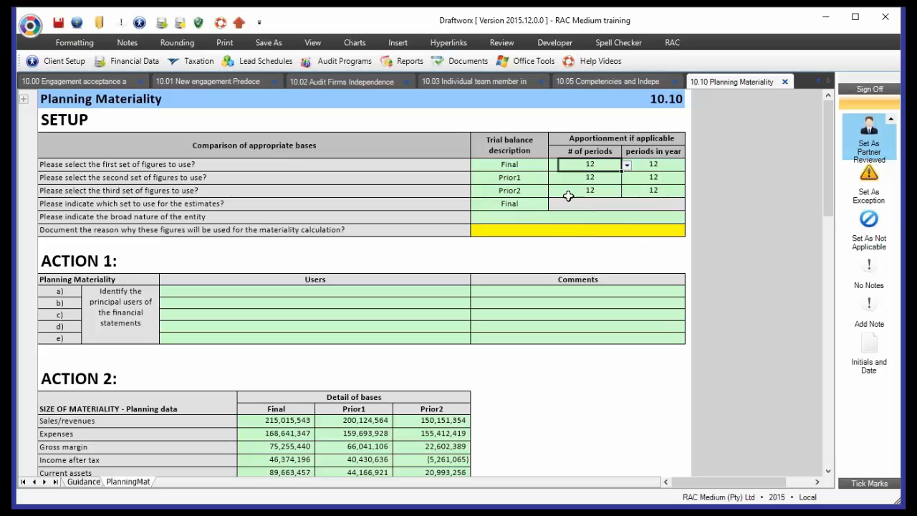
- Set the second set of figures to Interim and the third set to FinalBudget in the materiality setup
click(531, 180)
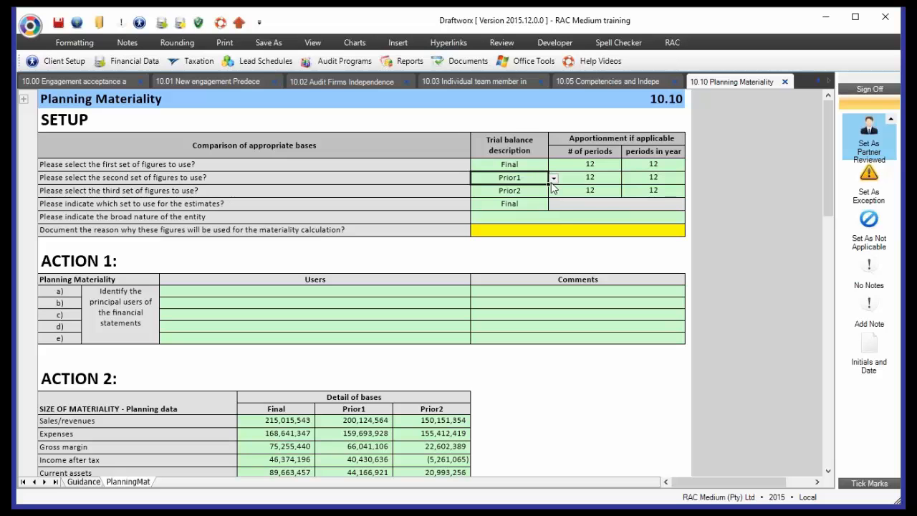
click(553, 177)
click(485, 206)
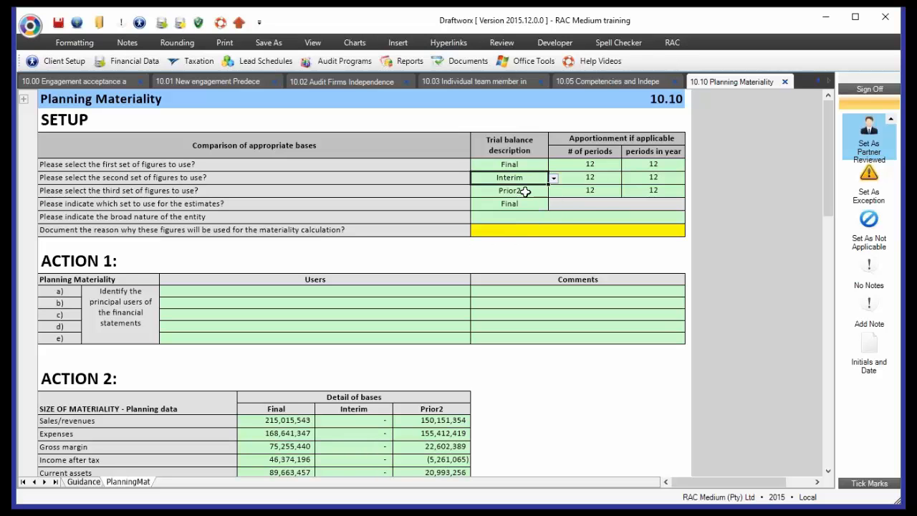
click(526, 191)
click(550, 191)
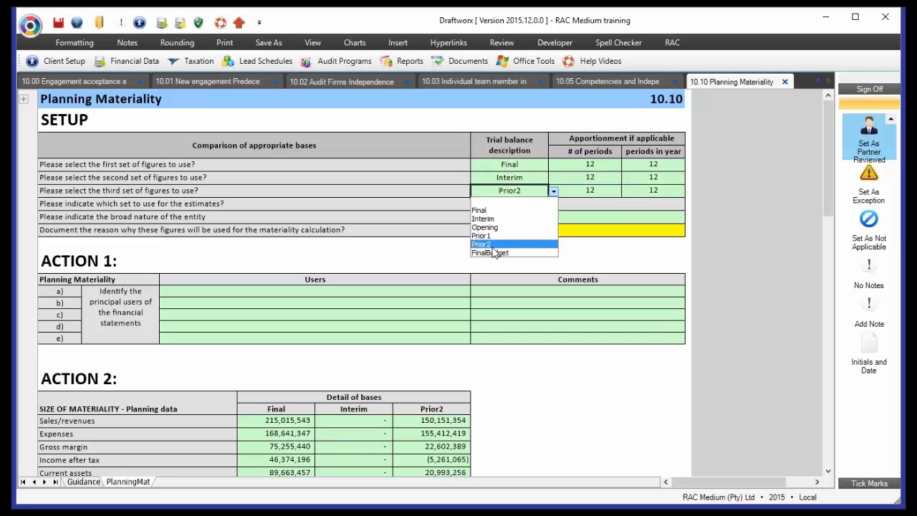
click(496, 254)
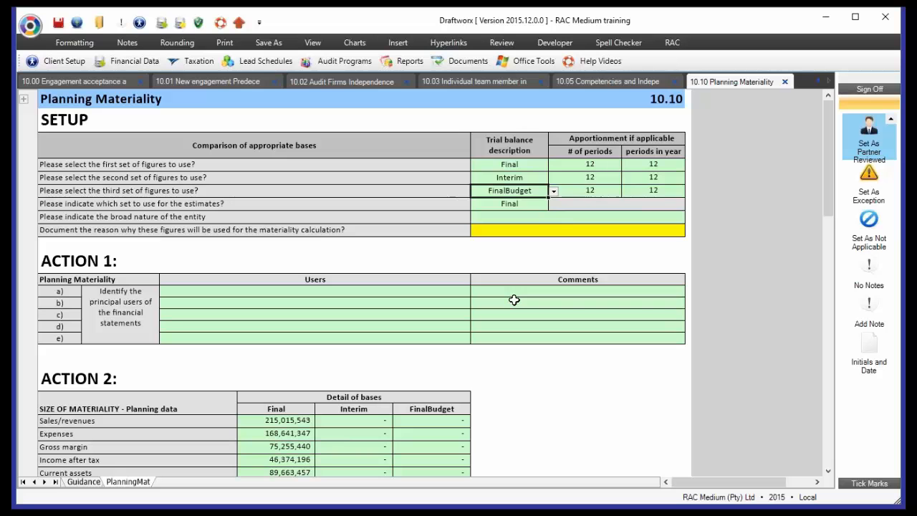
- Set the second set of figures to Prior1 and the third set to Prior2
click(524, 179)
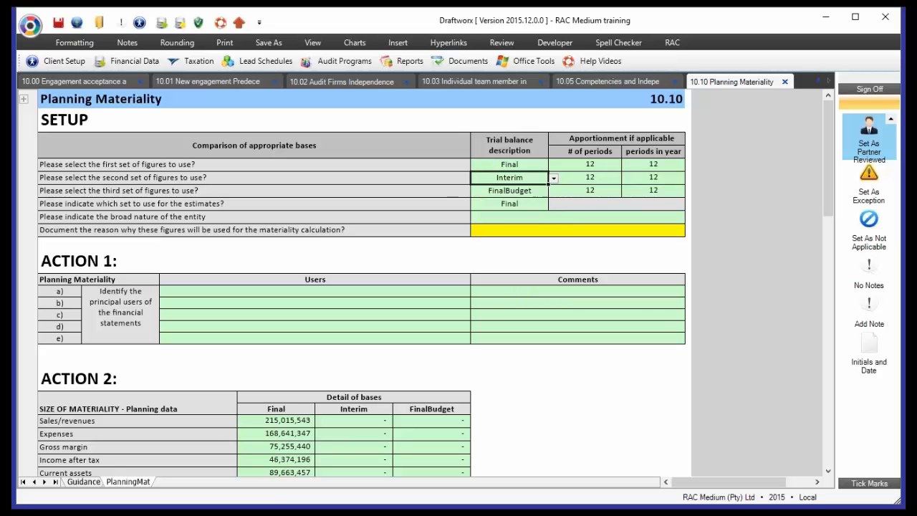
click(554, 179)
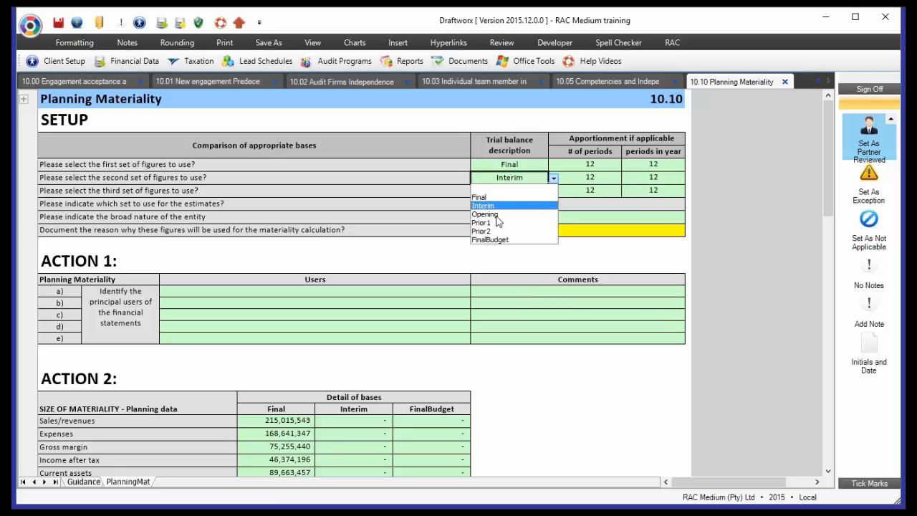
click(499, 223)
click(536, 191)
click(553, 192)
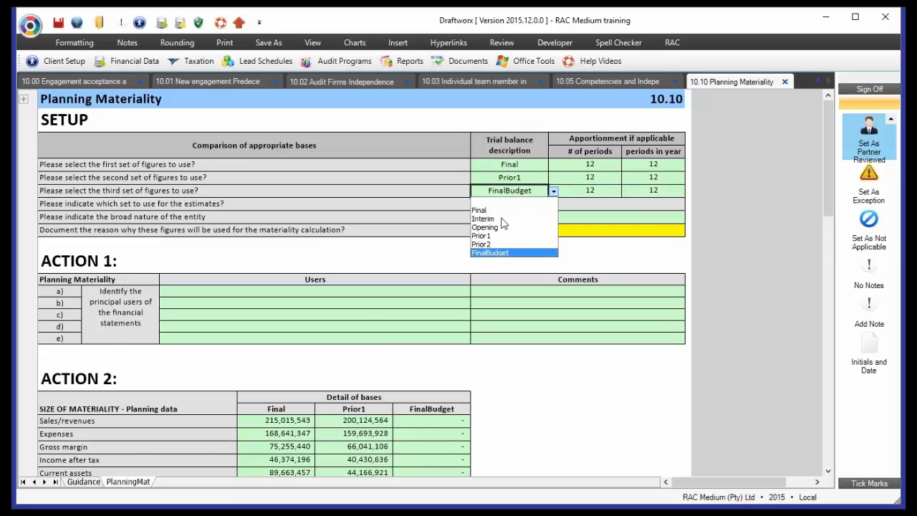
click(501, 245)
- Review the Action 2 figures for all three selected sets, focusing on the Final column
scroll(408, 421, down, 3)
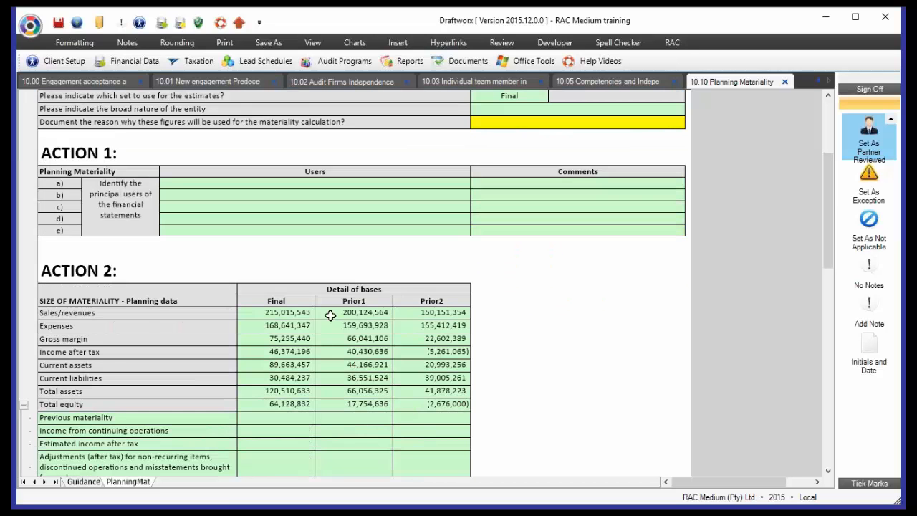
drag(276, 302, 452, 421)
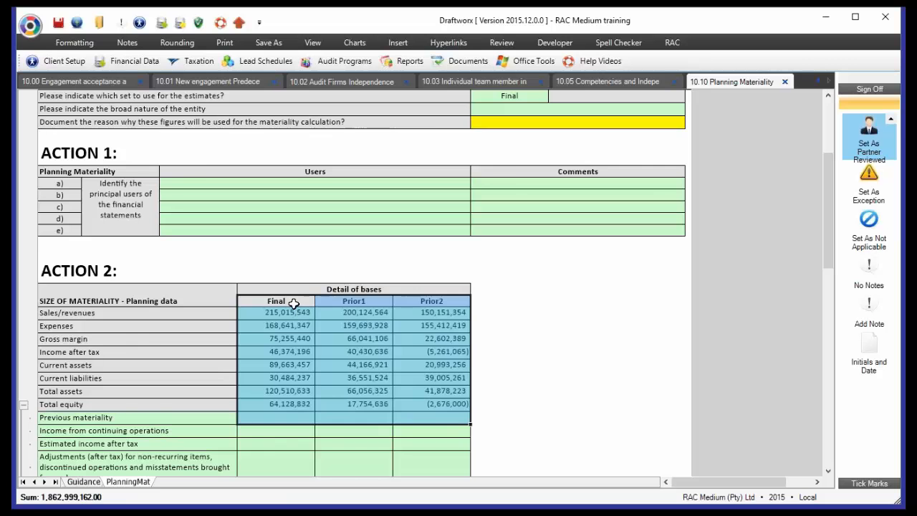
drag(297, 303, 290, 419)
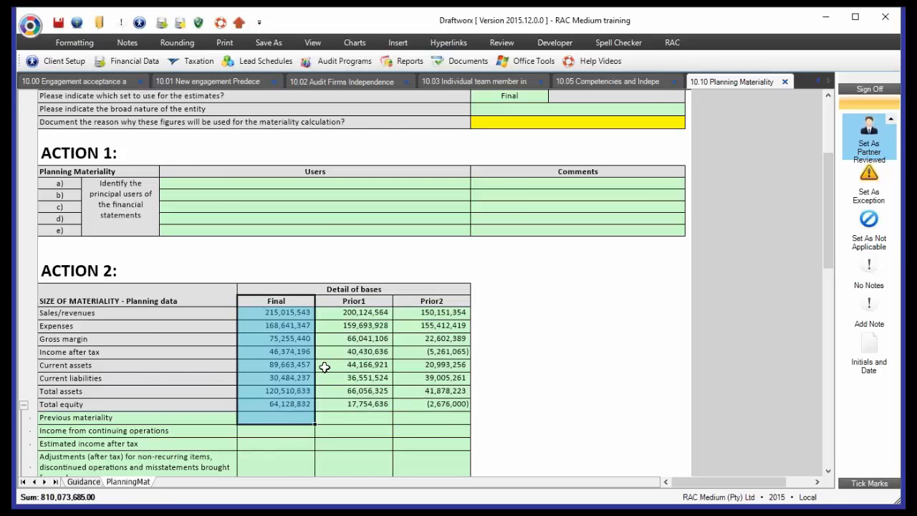
- Set the broad nature of the entity to Profit-oriented in the materiality setup
scroll(596, 230, up, 3)
click(534, 218)
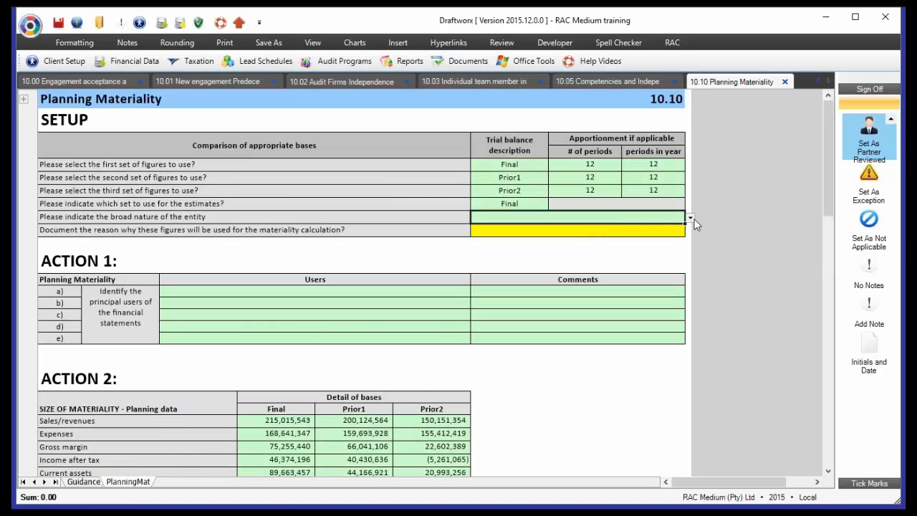
click(691, 218)
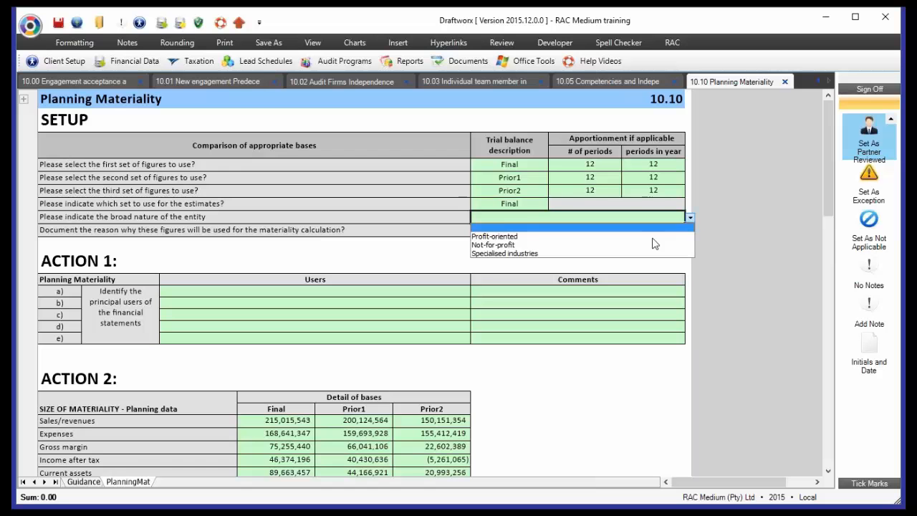
click(515, 236)
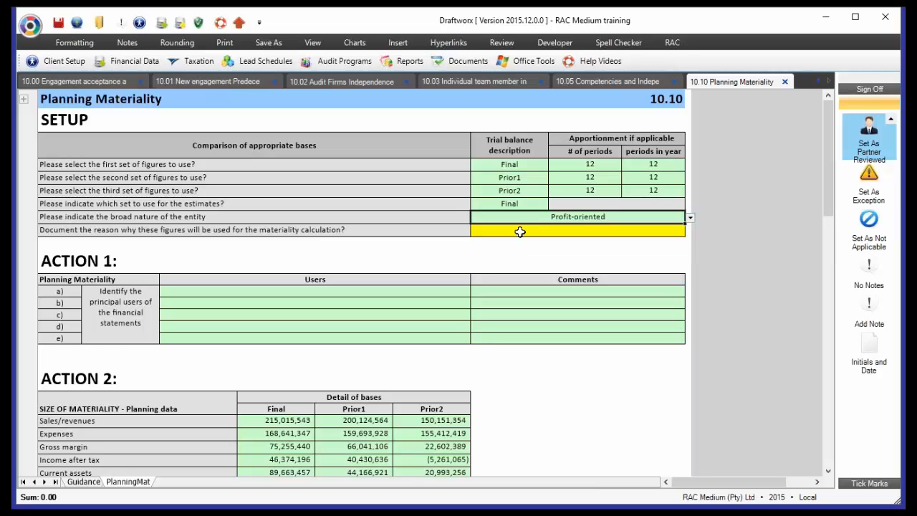
- Fill in Profit-oriented as the reason why these figures are used for the materiality calculation
click(520, 231)
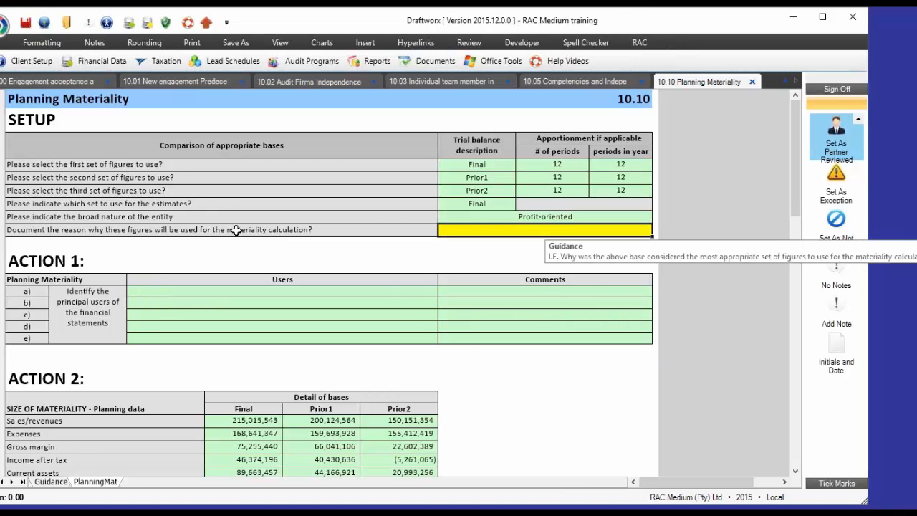
click(237, 230)
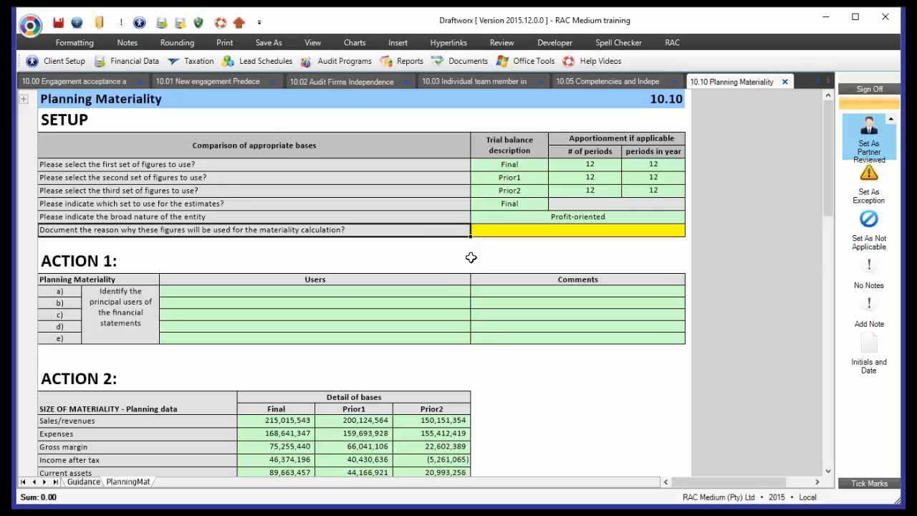
click(517, 233)
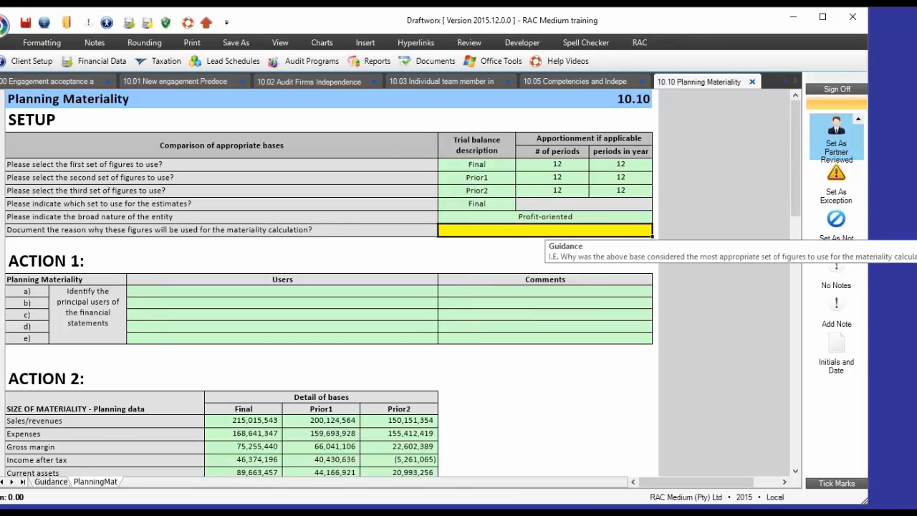
key(Return)
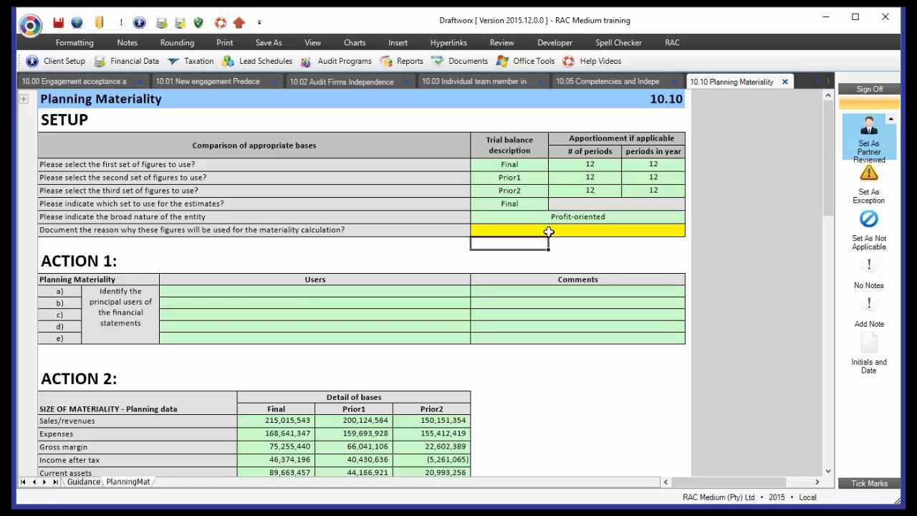
key(ctrl+z)
- Go through the Action 1 rows for identifying the principal users of the financial statements
click(304, 294)
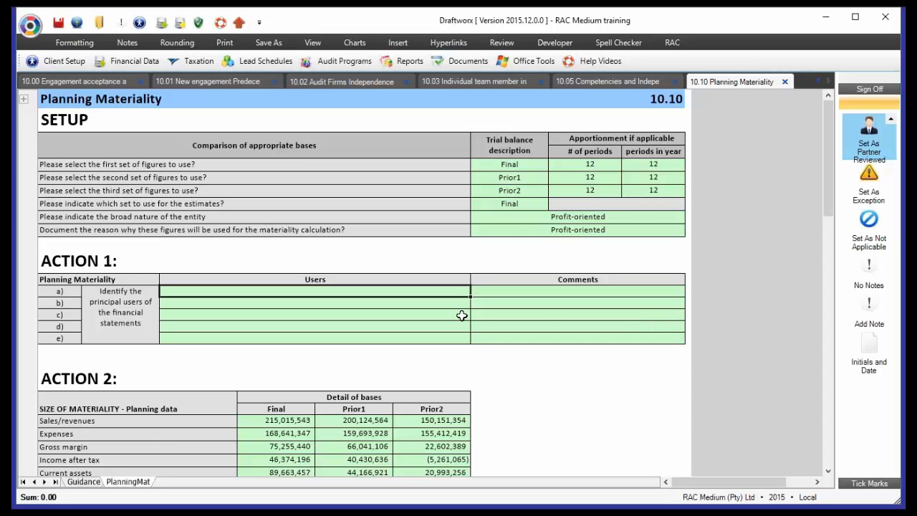
click(372, 301)
click(370, 313)
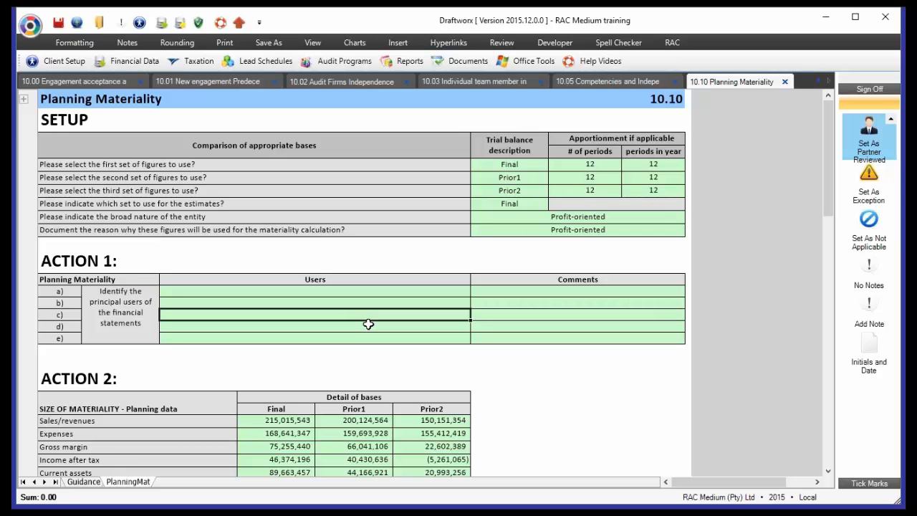
- Examine the Action 2 planning data, from sales/revenues down to the after-tax income from continuing operations, across all three columns
scroll(369, 325, down, 4)
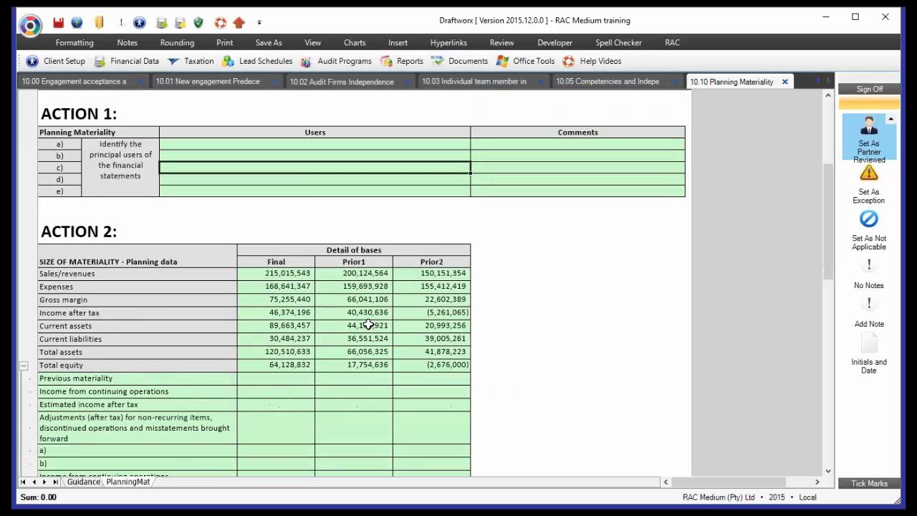
scroll(369, 325, down, 2)
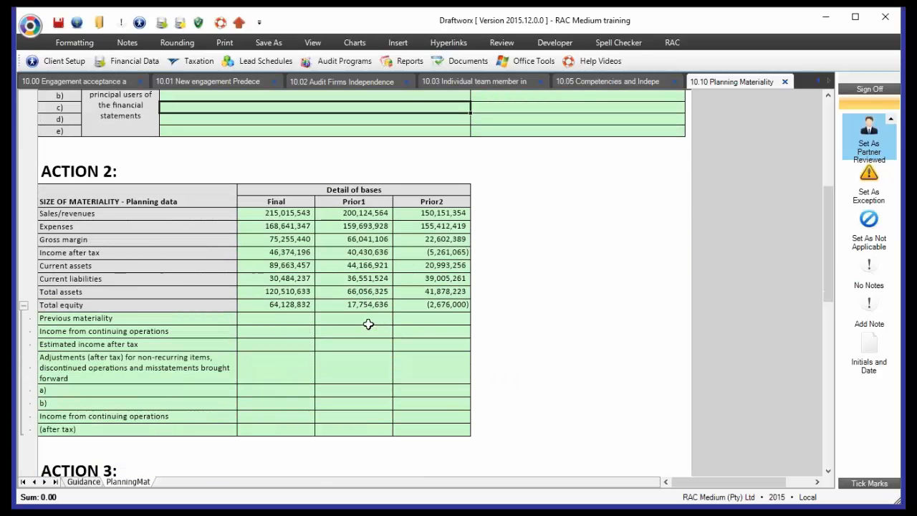
scroll(368, 325, down, 3)
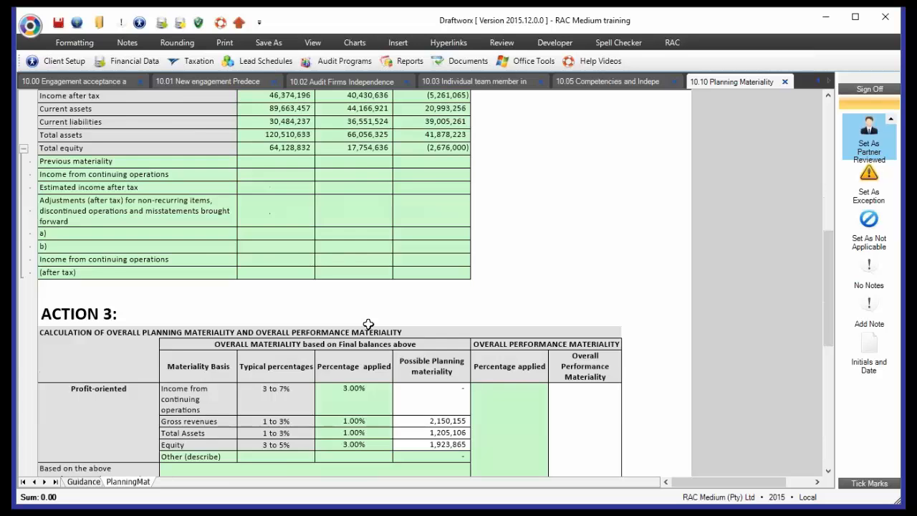
scroll(280, 211, up, 3)
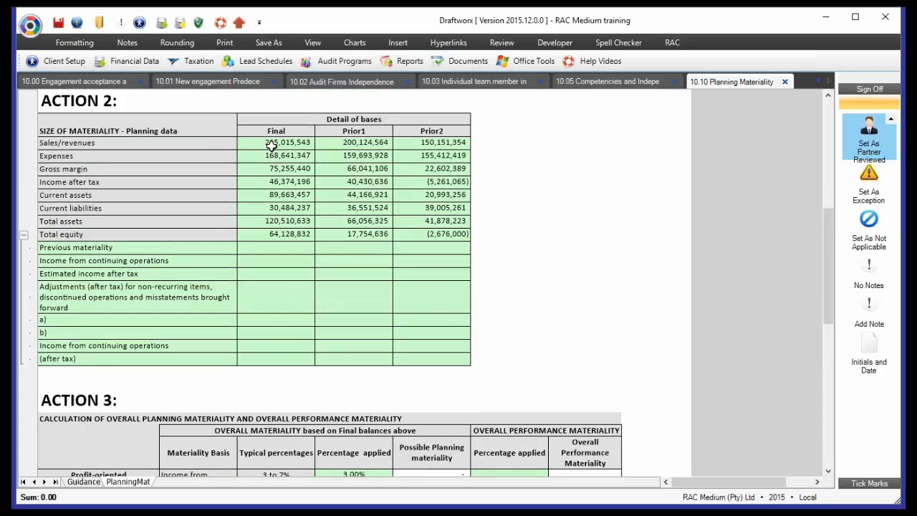
drag(274, 142, 419, 362)
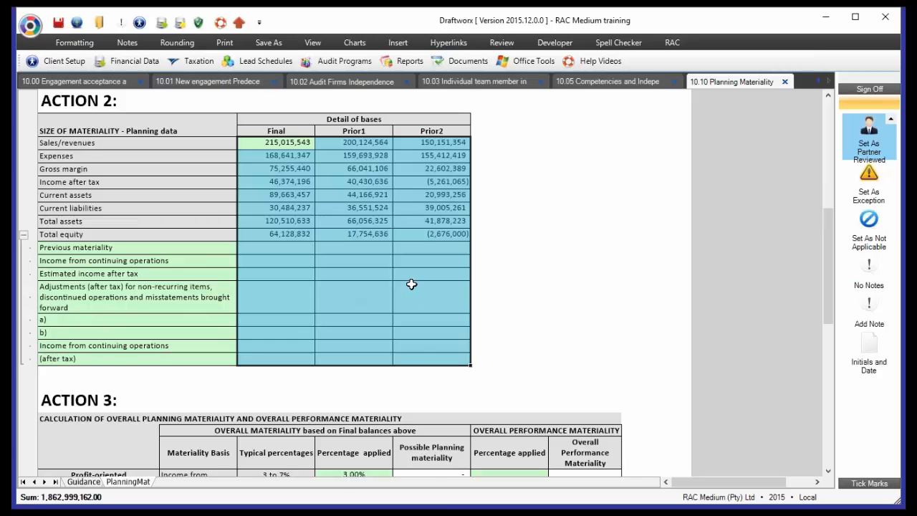
- Examine the Profit-oriented materiality bases and their typical percentages in the Action 3 overall planning materiality calculation
scroll(411, 285, down, 6)
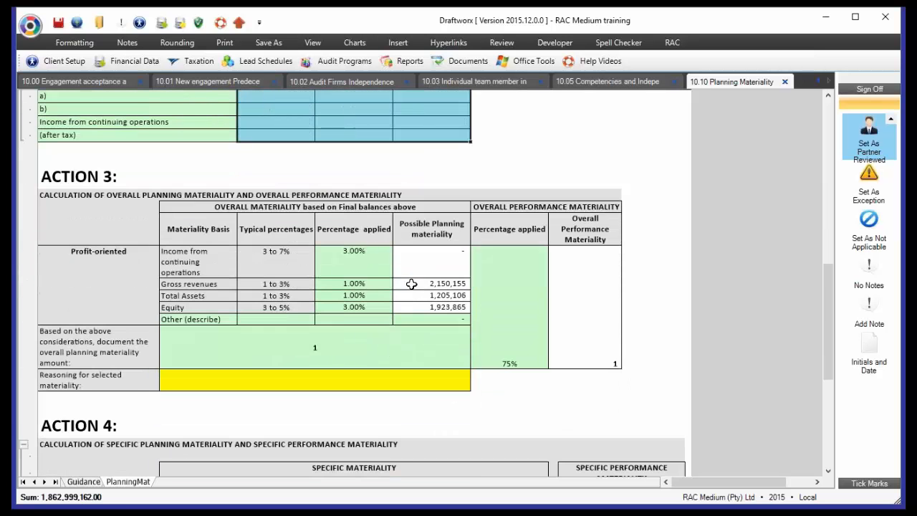
scroll(412, 284, down, 1)
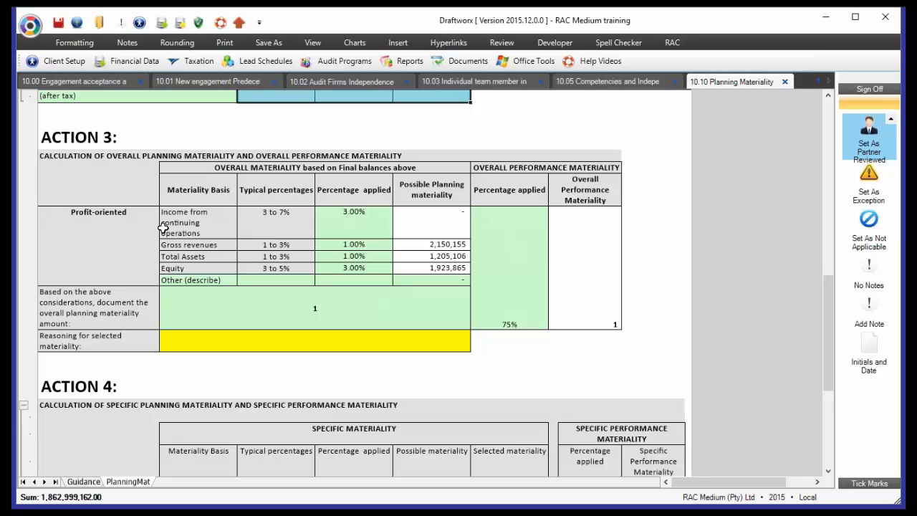
click(83, 242)
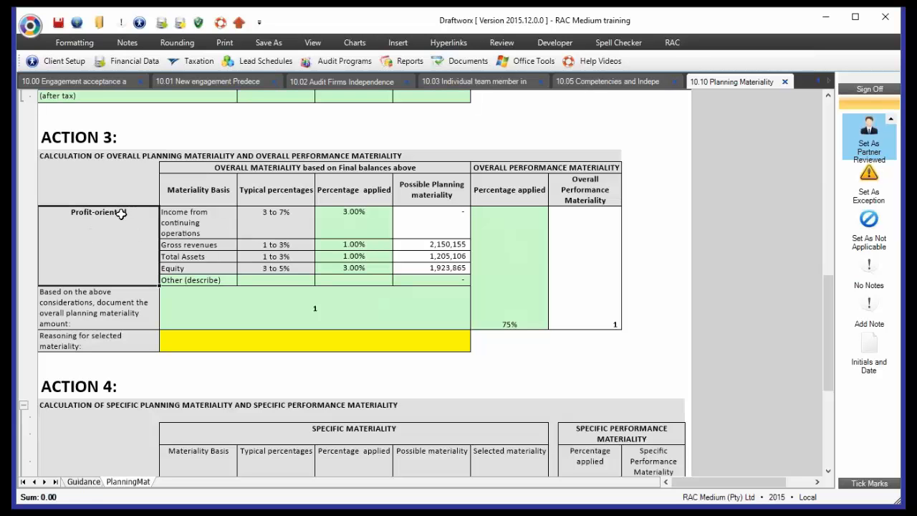
click(215, 282)
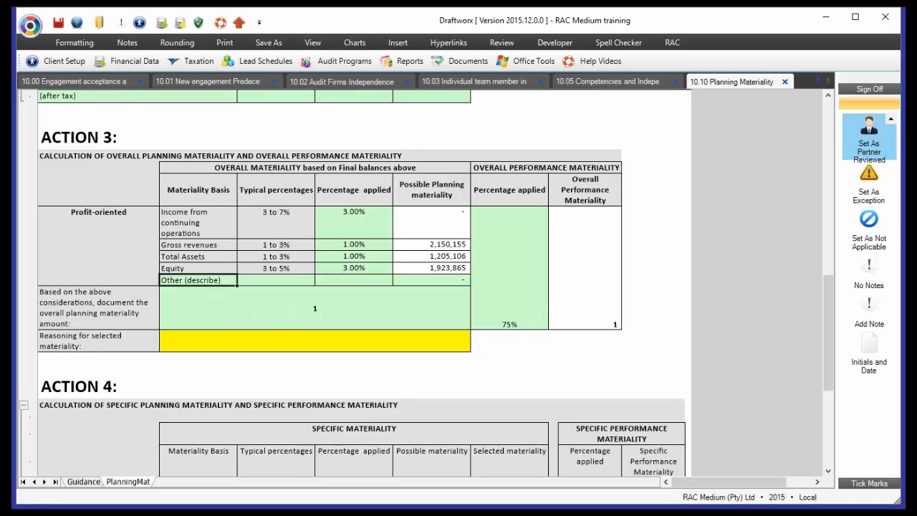
click(270, 228)
click(266, 247)
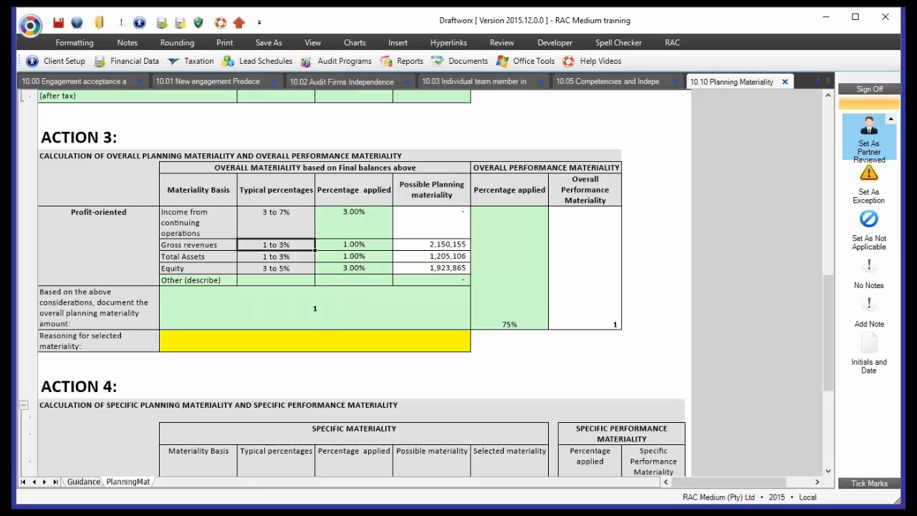
- Set the percentage applied to gross revenues in the Action 3 overall materiality calculation to 3%
click(262, 259)
click(261, 268)
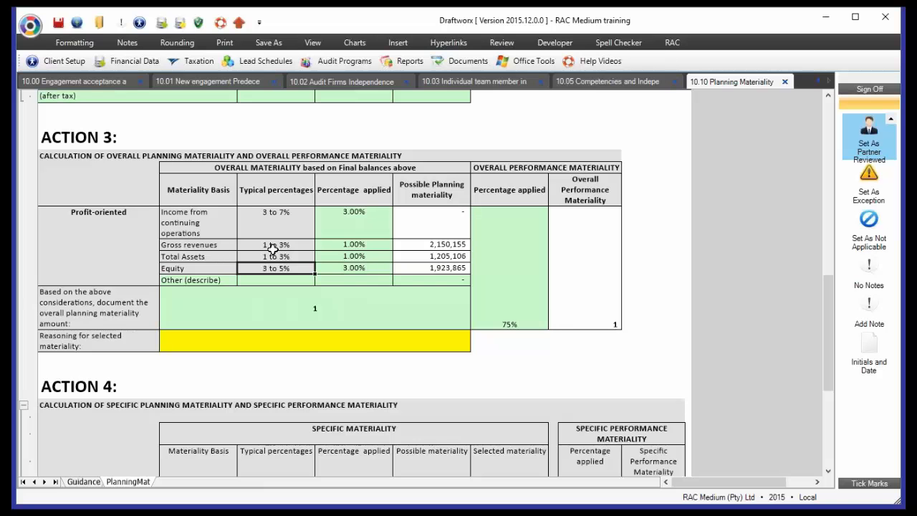
click(355, 245)
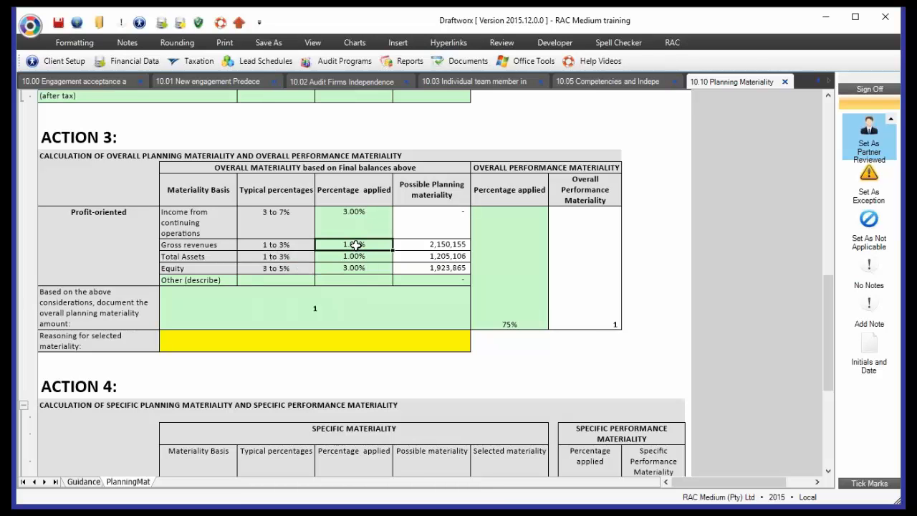
text(3)
key(Return)
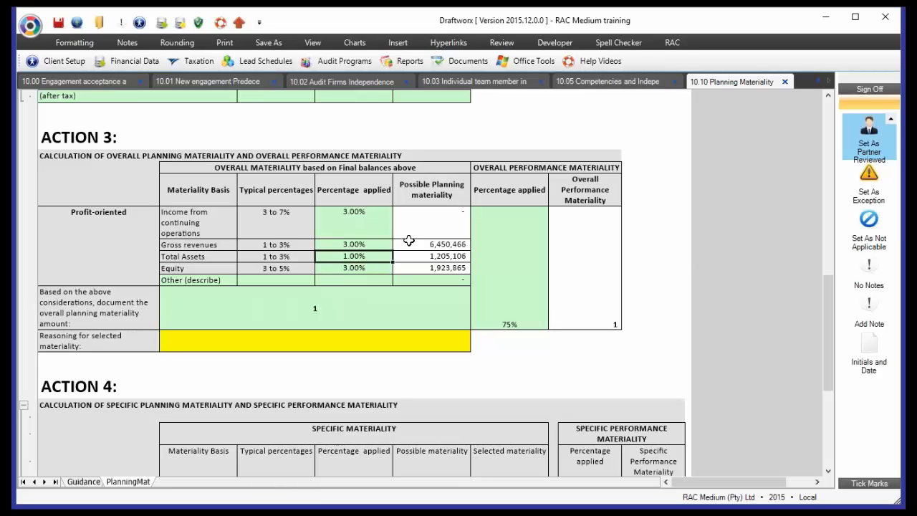
- Try to apply 4% to gross revenues in the Action 3 overall materiality calculation
click(378, 243)
text(4)
key(Return)
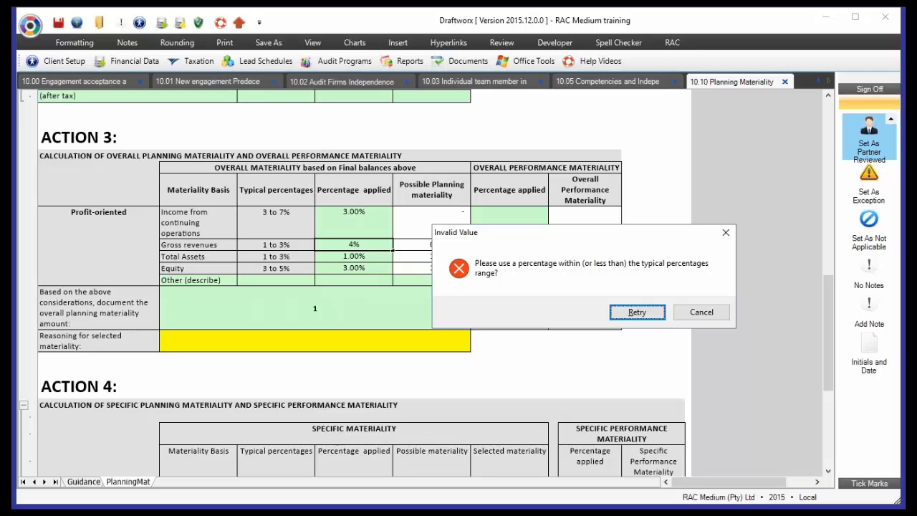
key(Tab)
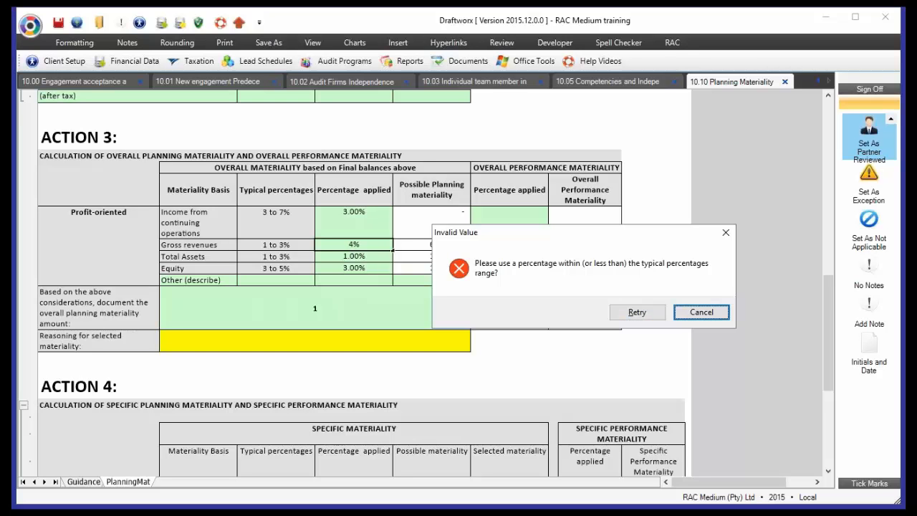
key(Return)
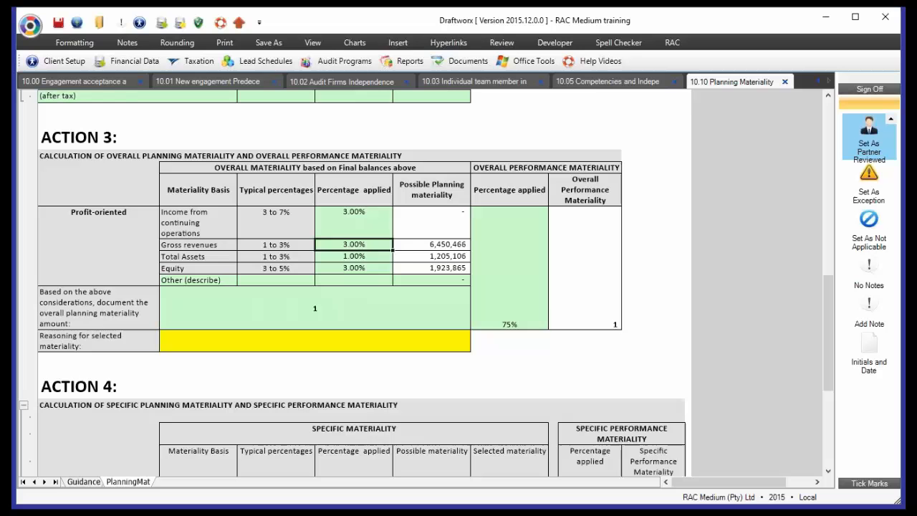
- Document 6,000,000 as the overall planning materiality amount in Action 3
click(413, 247)
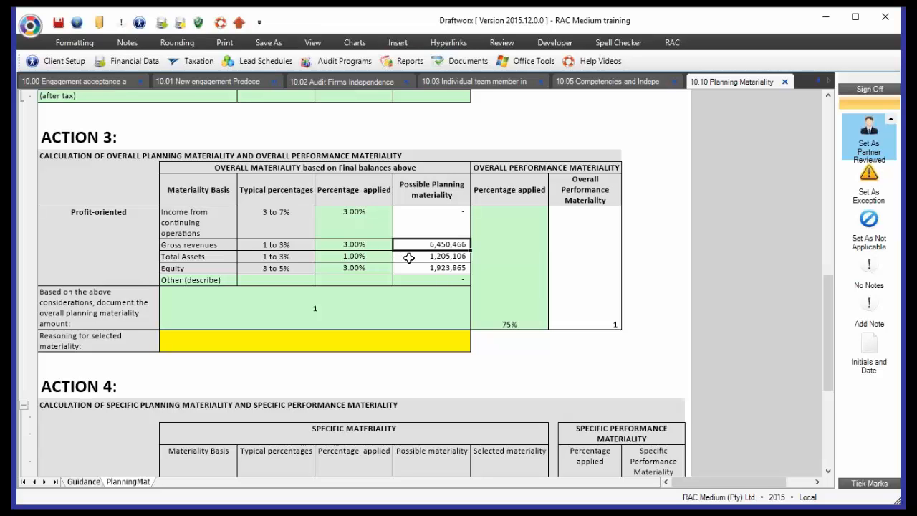
click(369, 307)
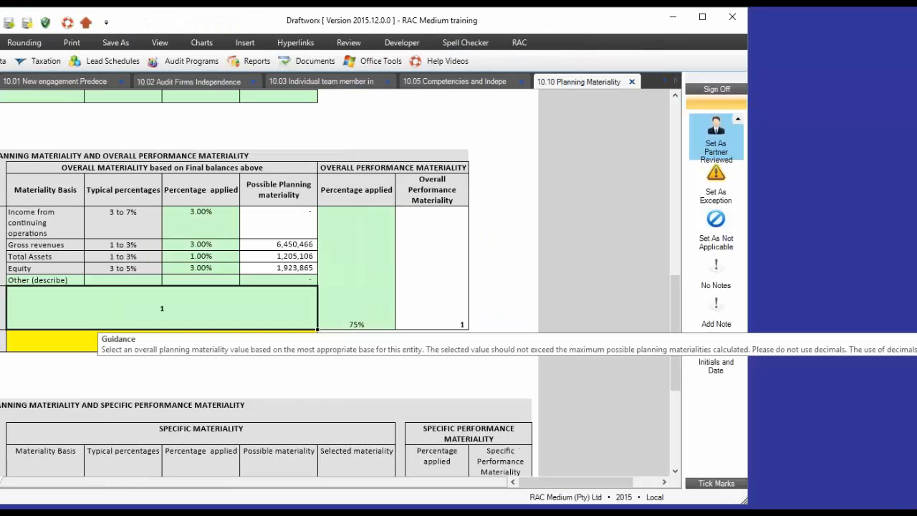
text(600000)
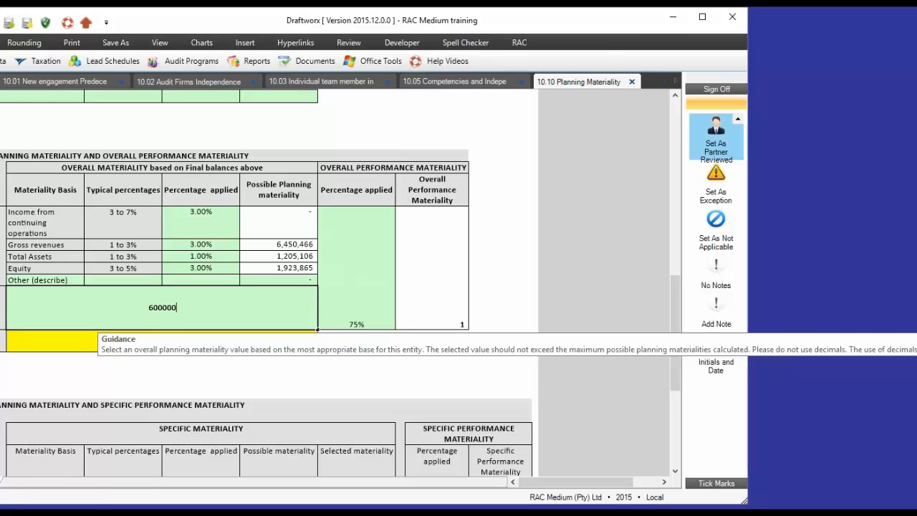
text(0)
key(Return)
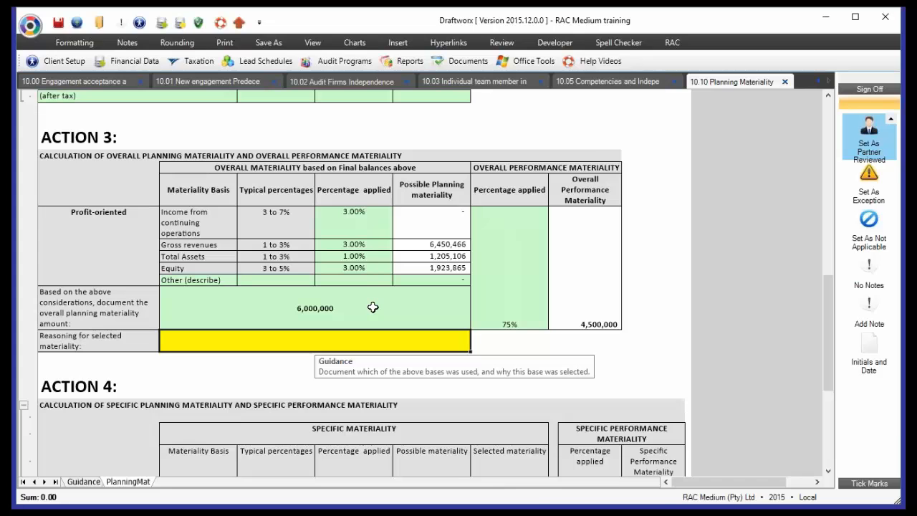
- Try 7,000,000 as the overall planning materiality amount and change the entry back to 6,000,000
click(373, 307)
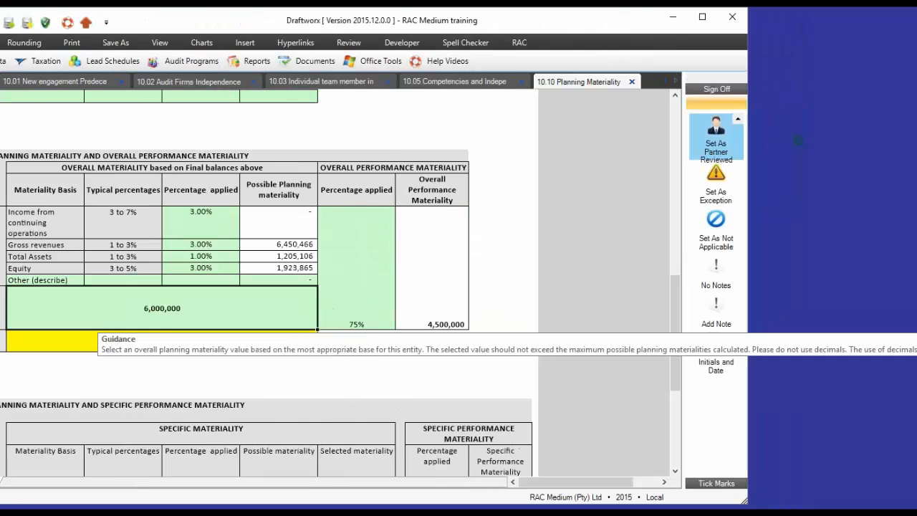
text(7000000)
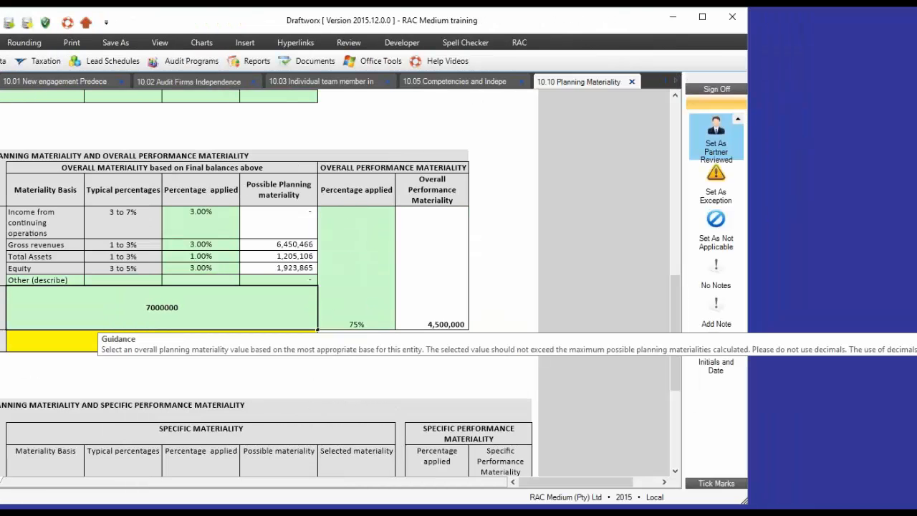
key(Return)
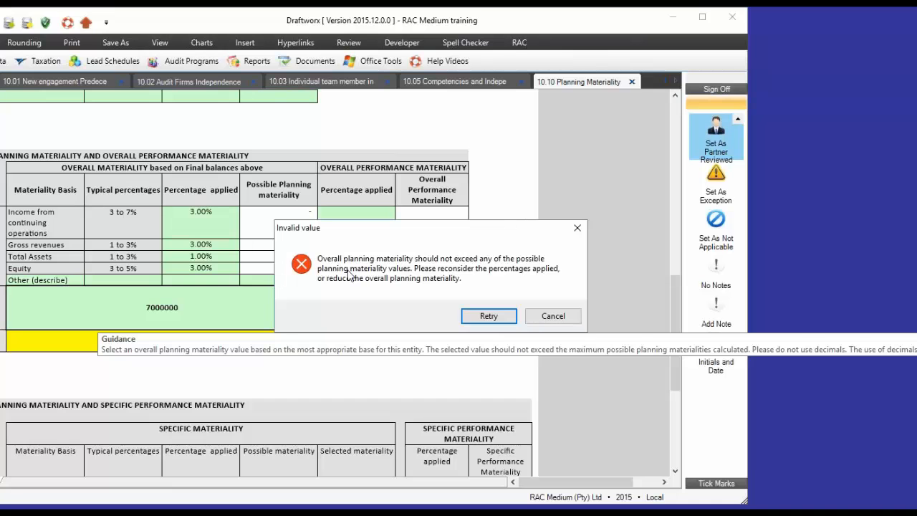
click(490, 316)
drag(151, 310, 141, 310)
text(6)
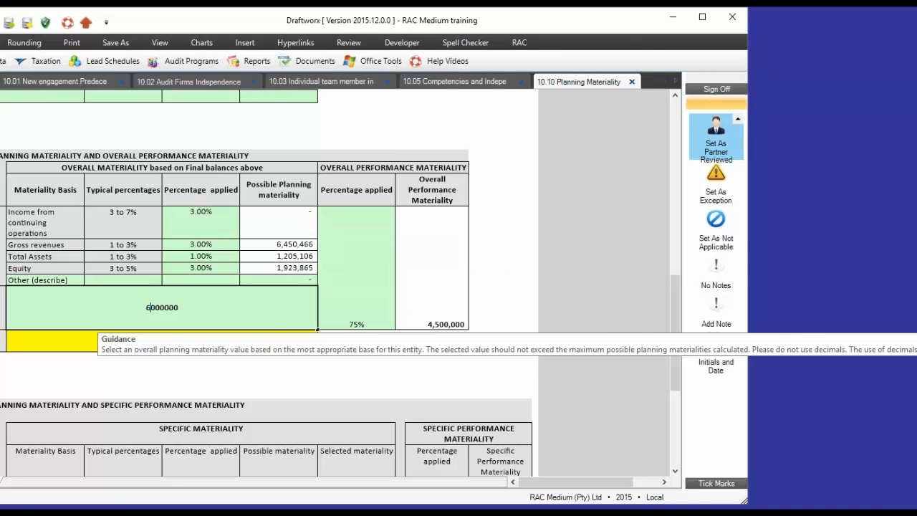
- Enter "Document reasons" as the reasoning for the selected materiality
click(50, 344)
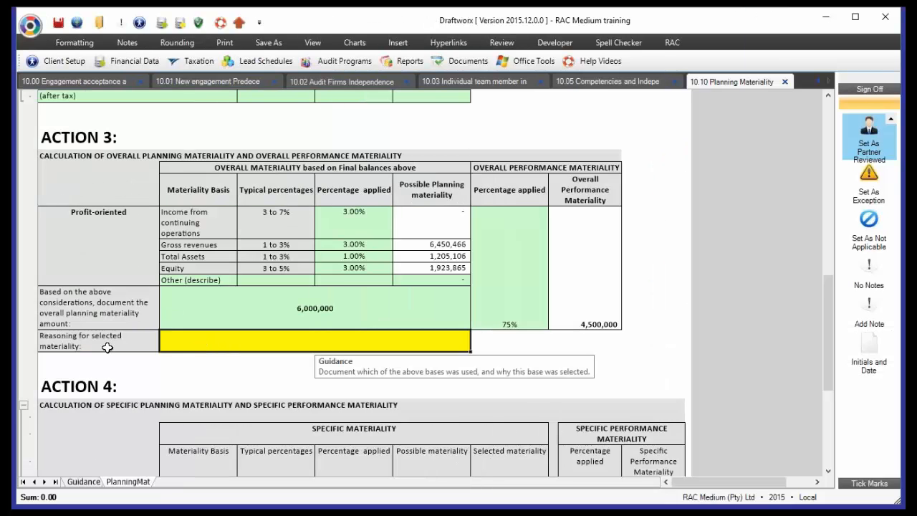
text(Document e)
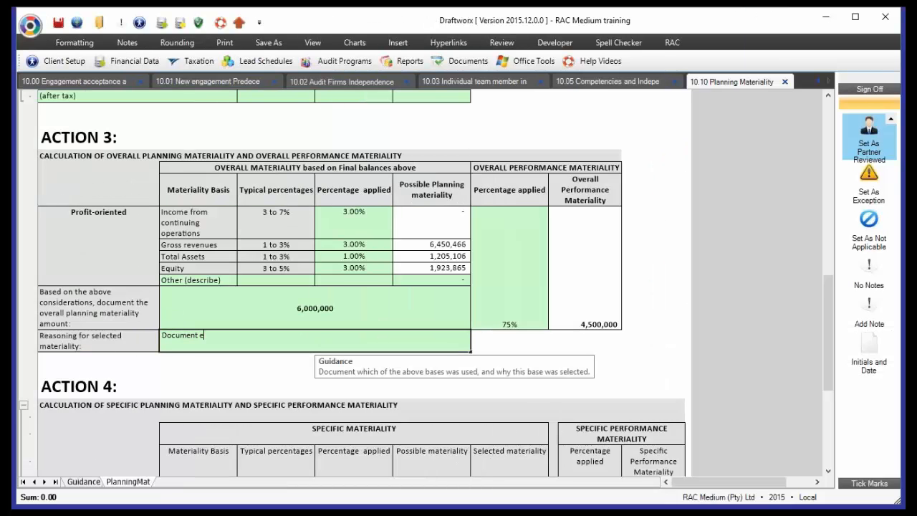
key(BackSpace)
text(reasons)
key(Return)
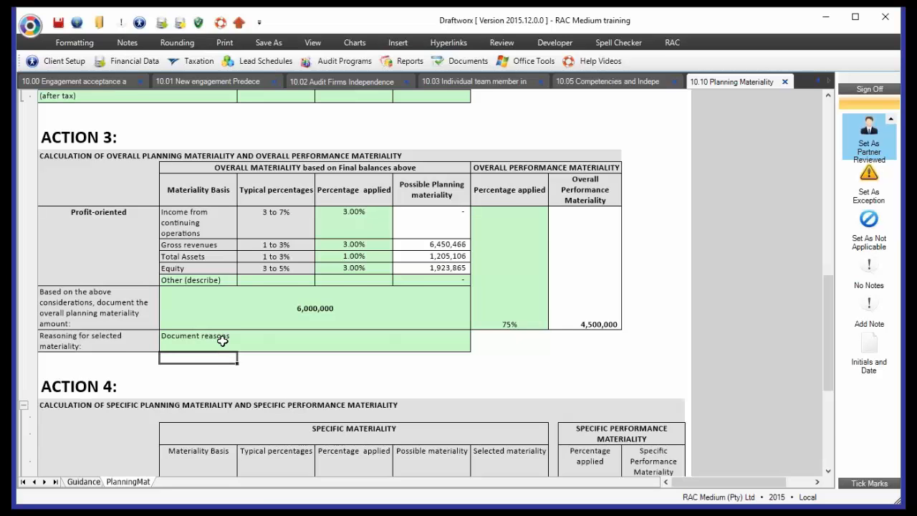
- Set the selected specific materiality for Total Assets in Action 4 to 1,200,000
scroll(237, 351, down, 8)
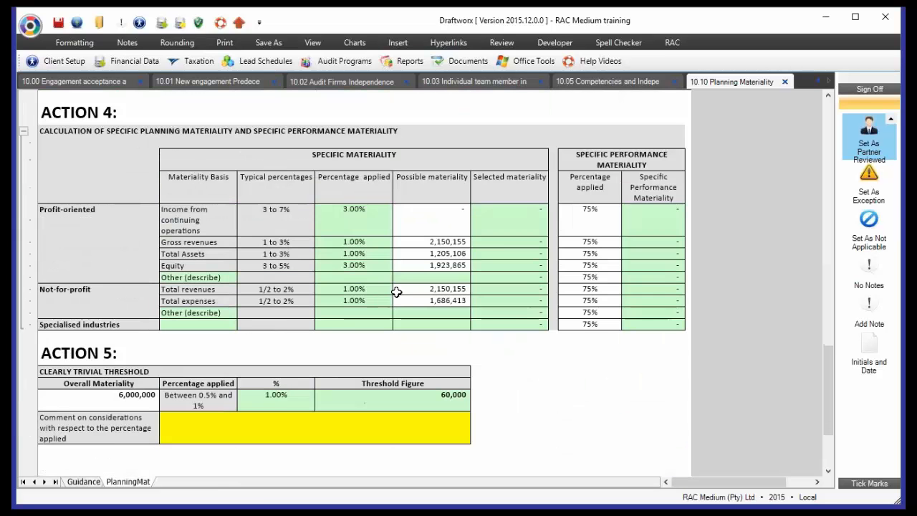
scroll(391, 297, up, 2)
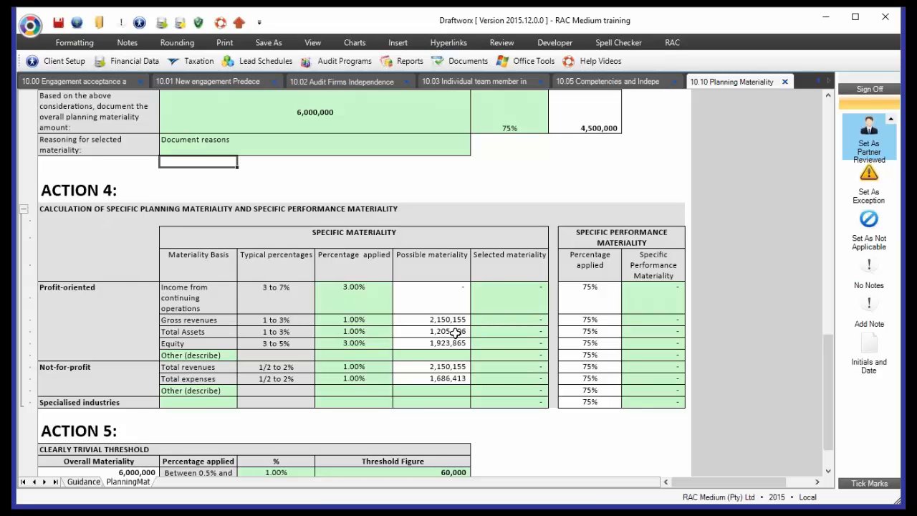
click(535, 332)
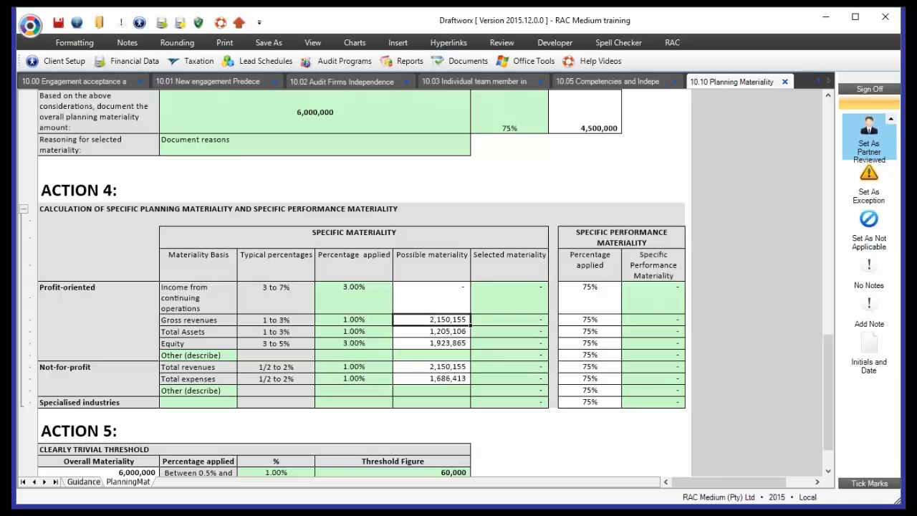
text(1200000)
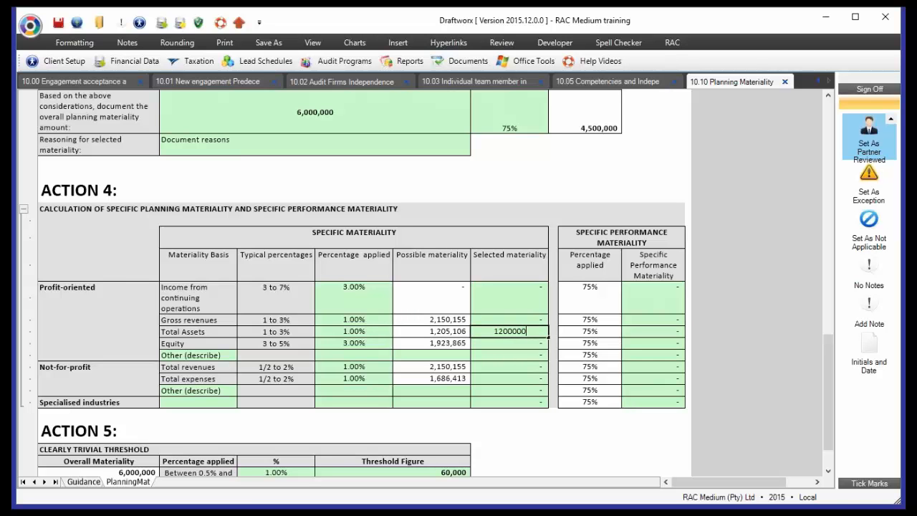
key(Return)
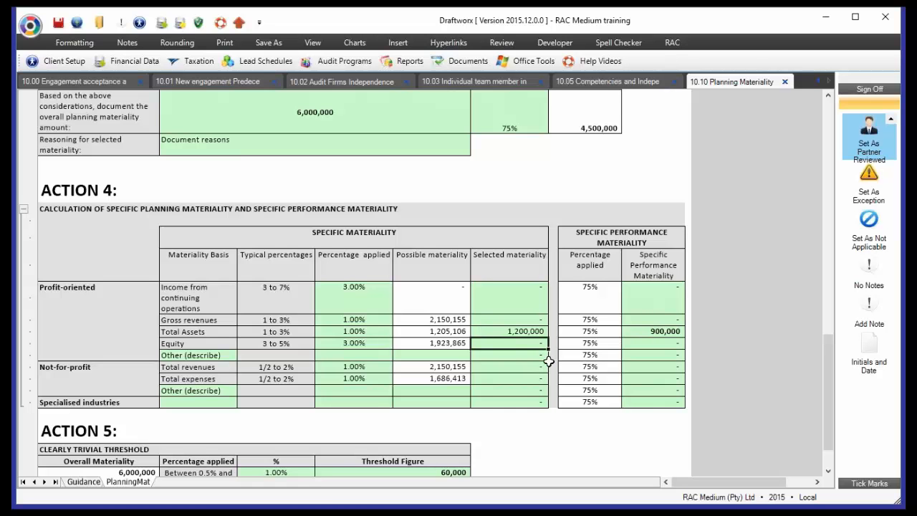
- Set the percentage applied to gross revenues in the Action 4 specific materiality calculation to 3%
click(369, 321)
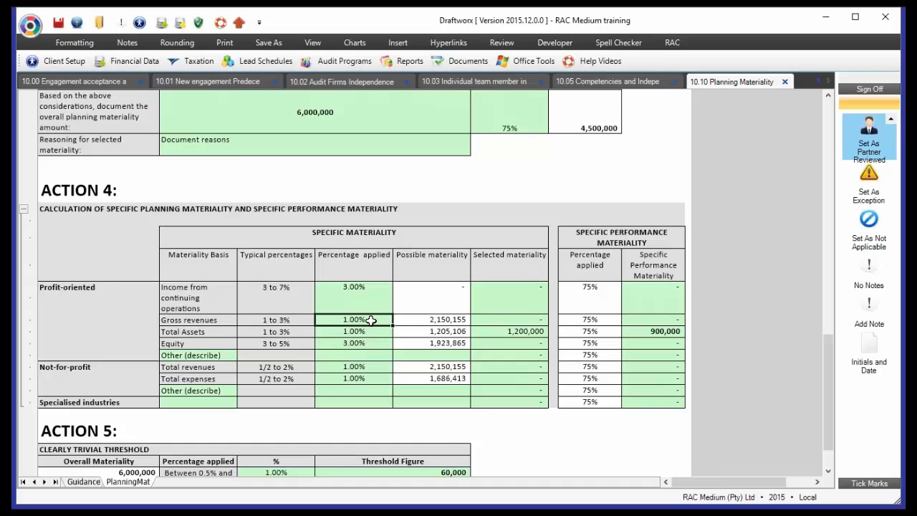
text(3)
key(Tab)
- Try to enter 6,100,000 as the selected specific materiality for gross revenues in Action 4
text(6100000)
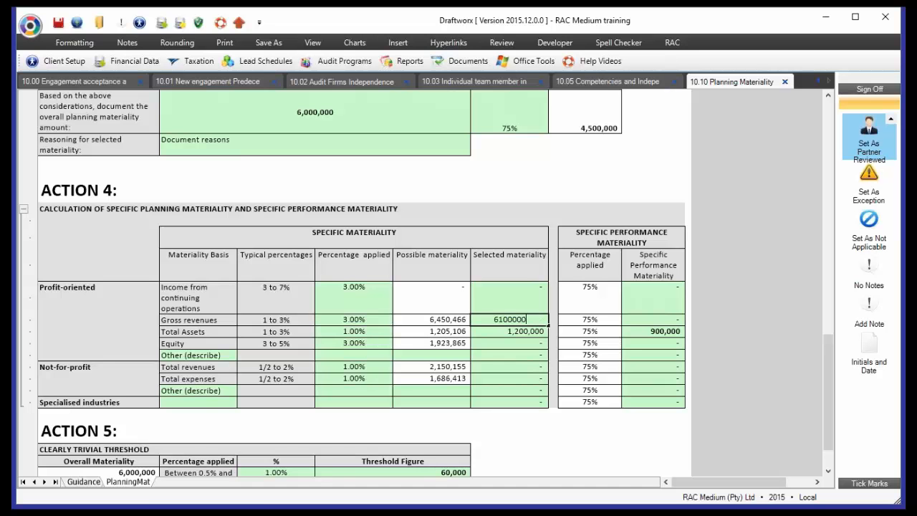
key(Return)
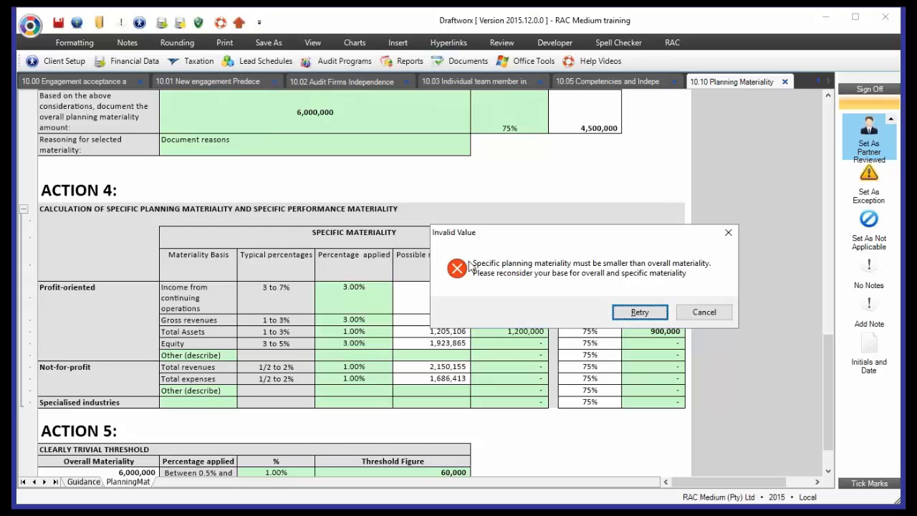
click(696, 316)
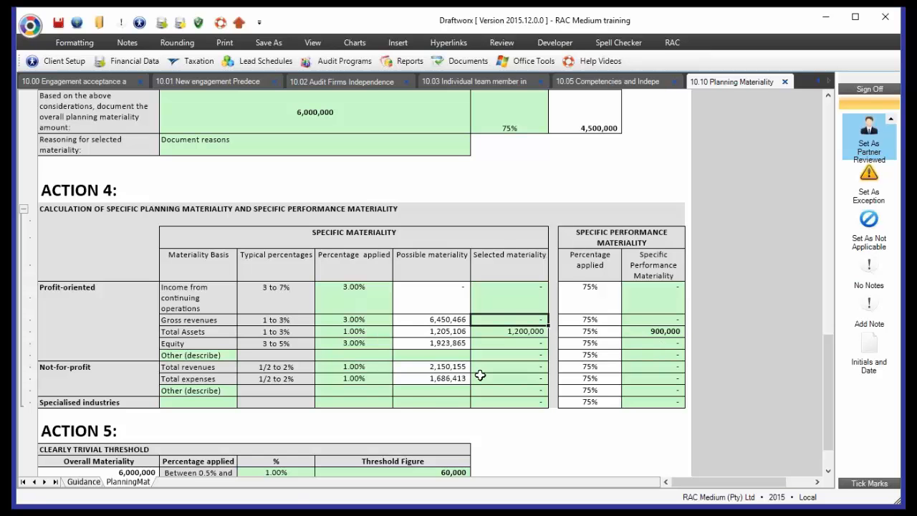
- Examine the Action 5 clearly trivial threshold, its percentage and threshold figure, and the comment field for the percentage applied
scroll(481, 374, down, 3)
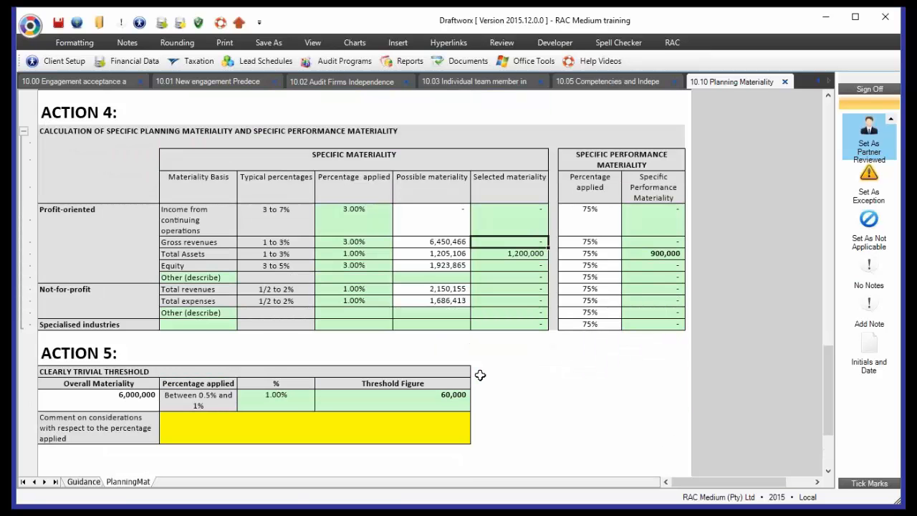
click(91, 371)
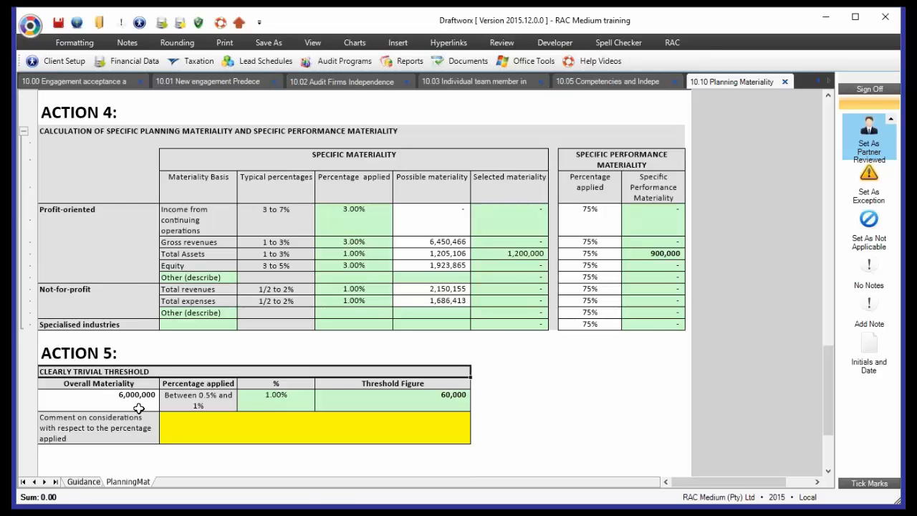
click(462, 405)
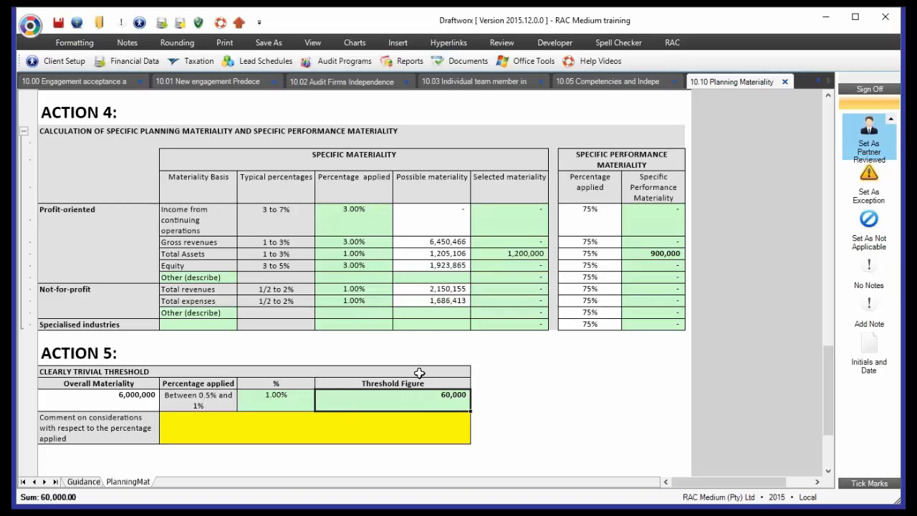
click(411, 431)
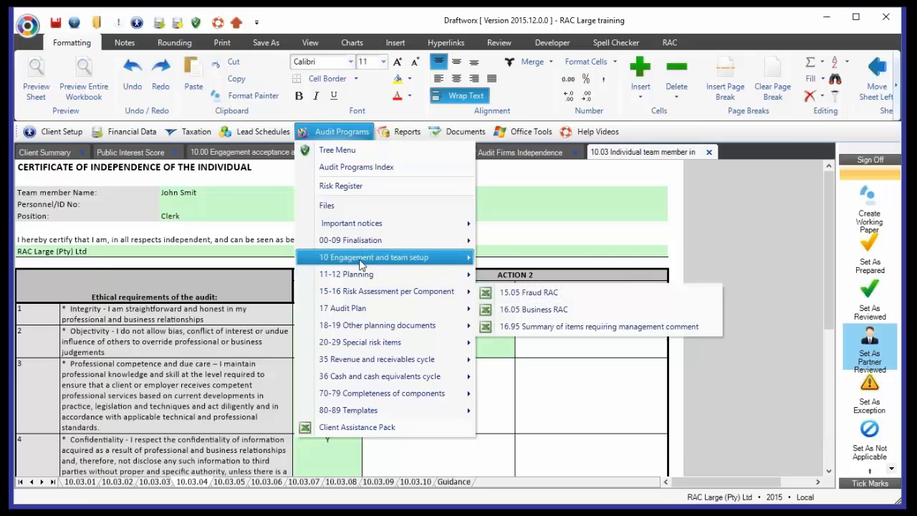
- Open the 10.04 Accounting Framework working paper from the engagement and team setup audit programs in the RAC Large training file
mouse_move(387, 256)
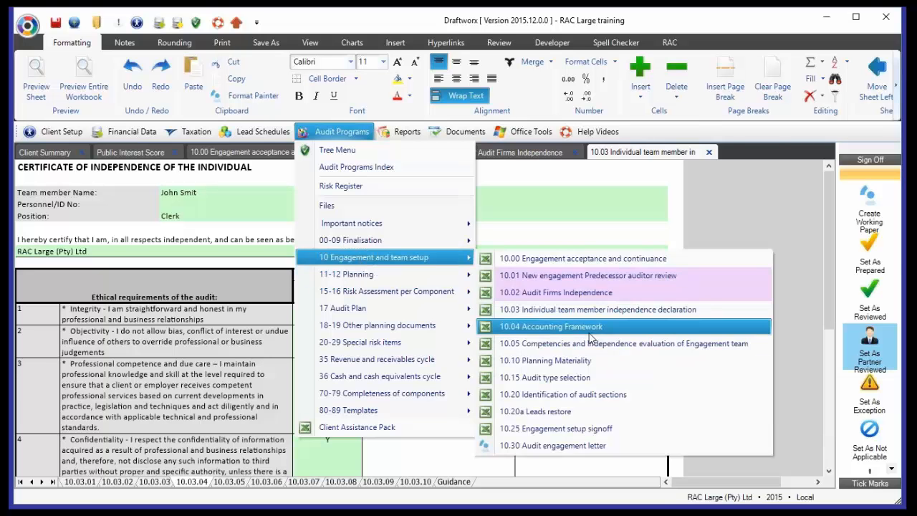
click(587, 338)
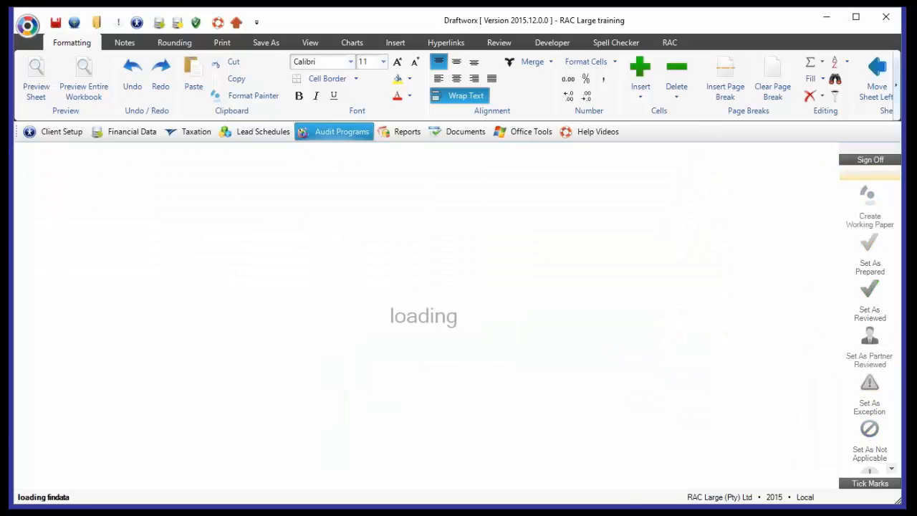